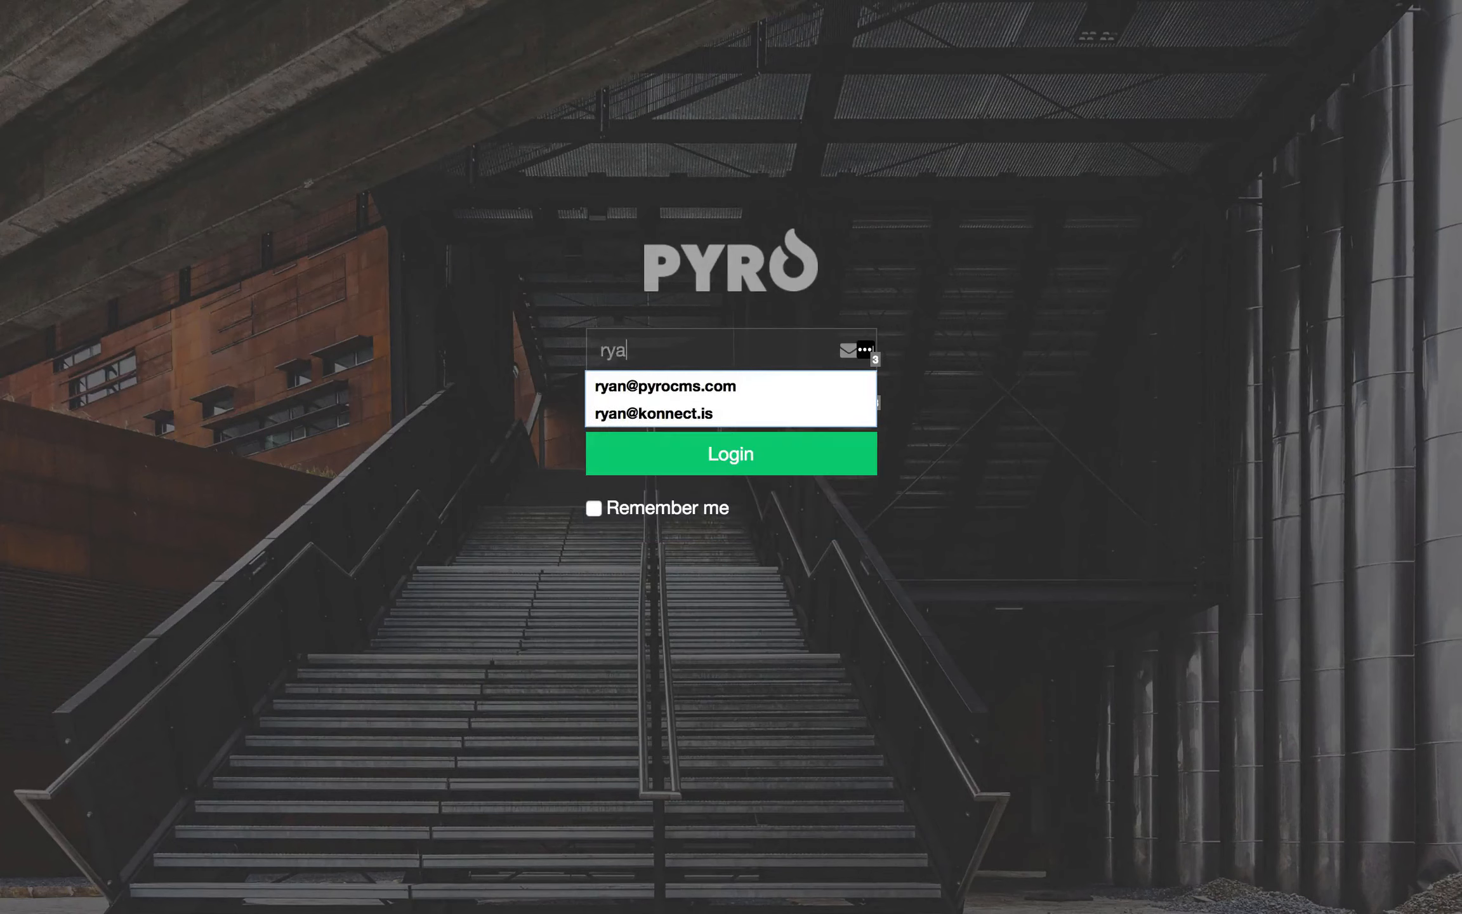
Log in to the control panel with the saved administrator e-mail.
key(Down)
key(Return)
key(Return)
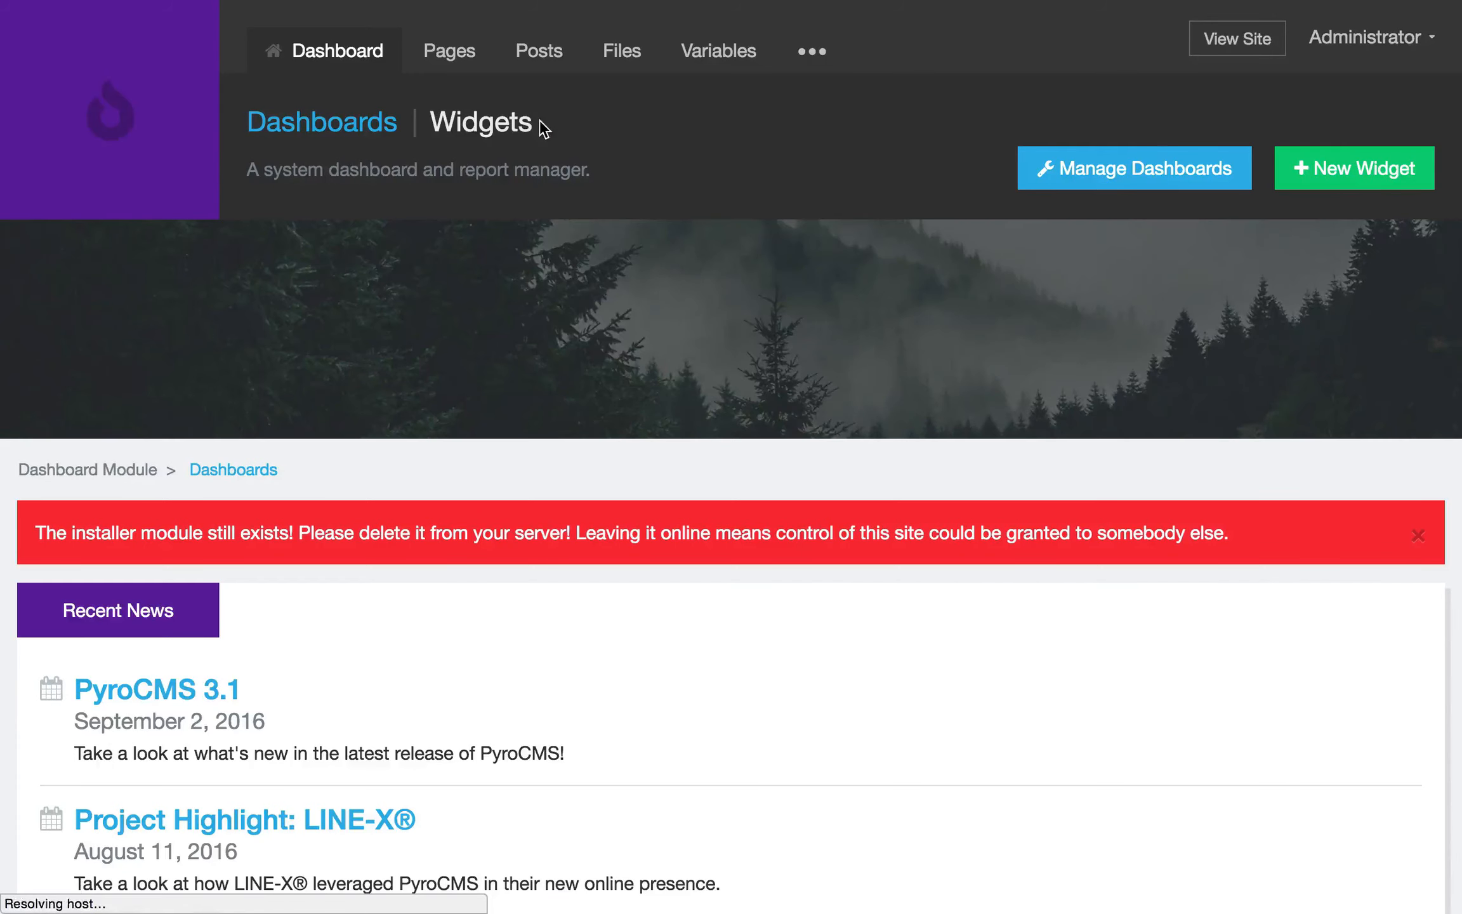
Open the Pages module and view the Welcome page on the public site.
click(458, 62)
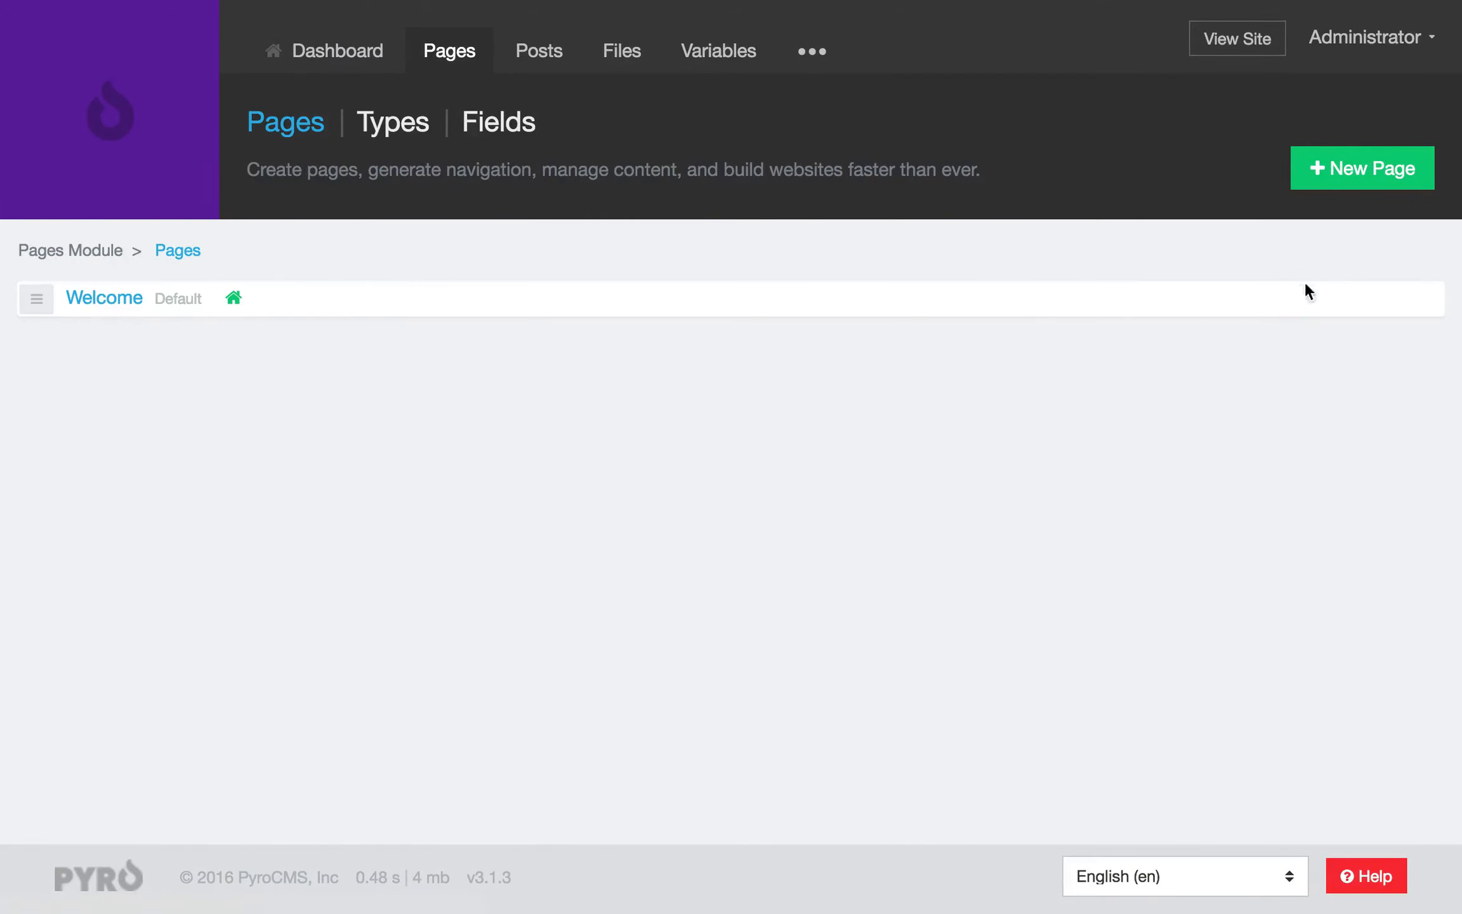
click(1319, 300)
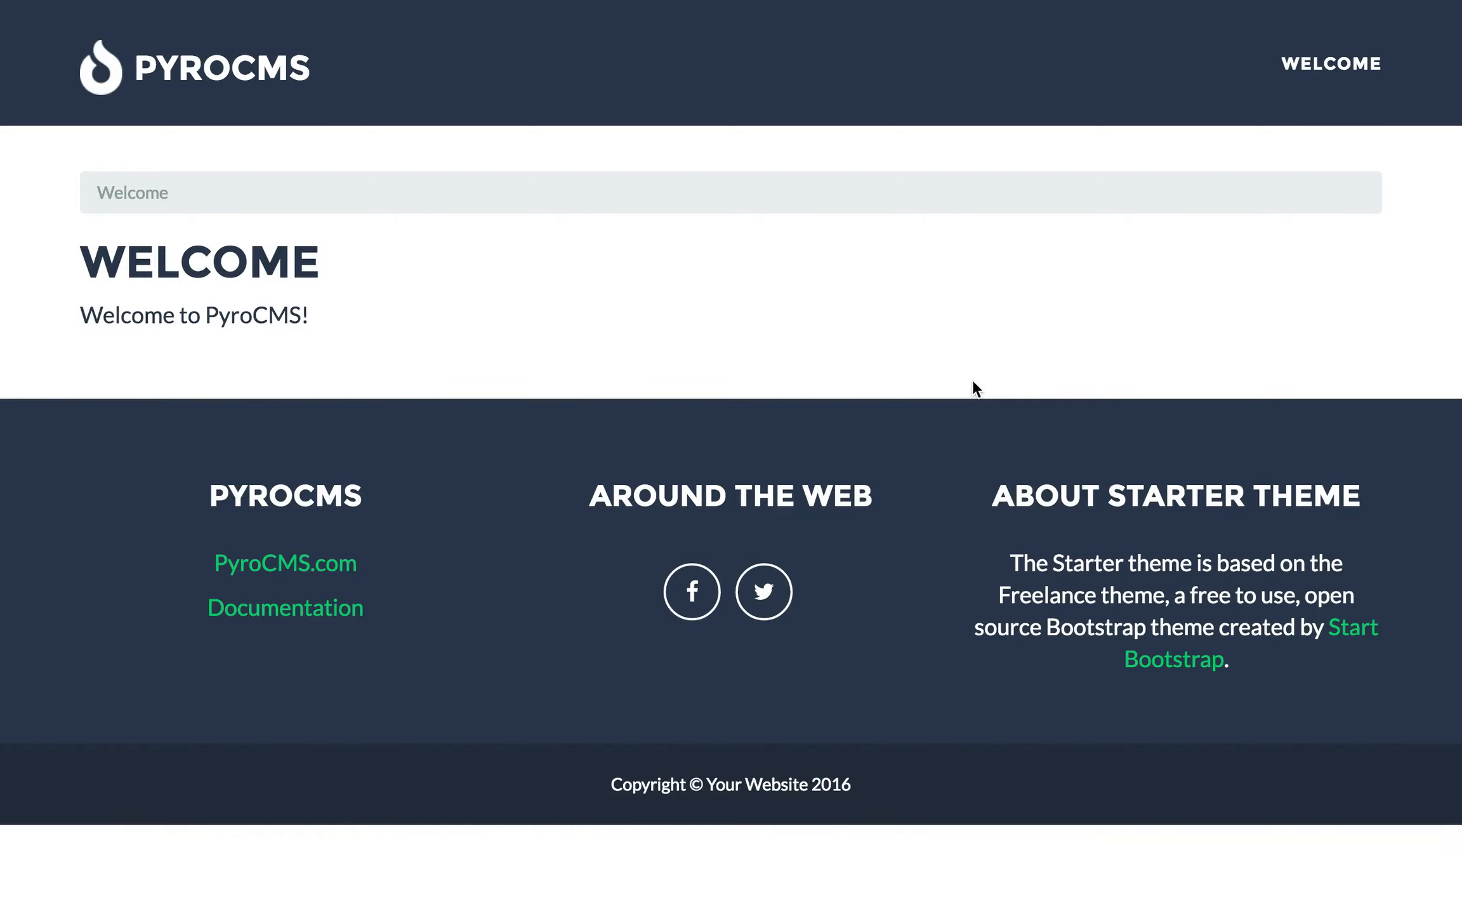
key(super+w)
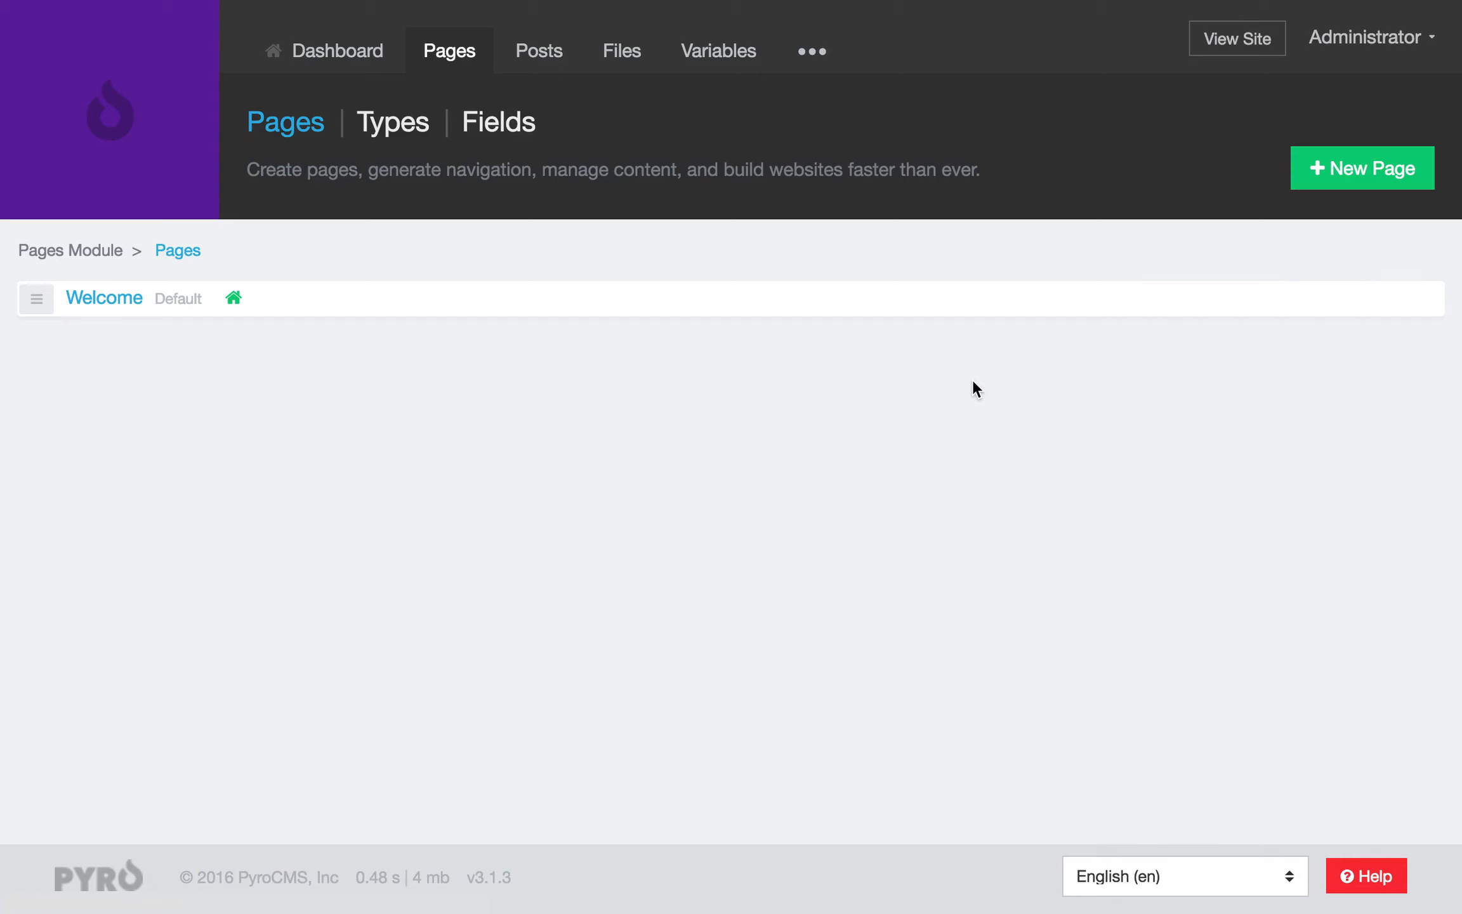
Open the Welcome page for editing and review its title, slug, content and SEO meta fields.
click(111, 310)
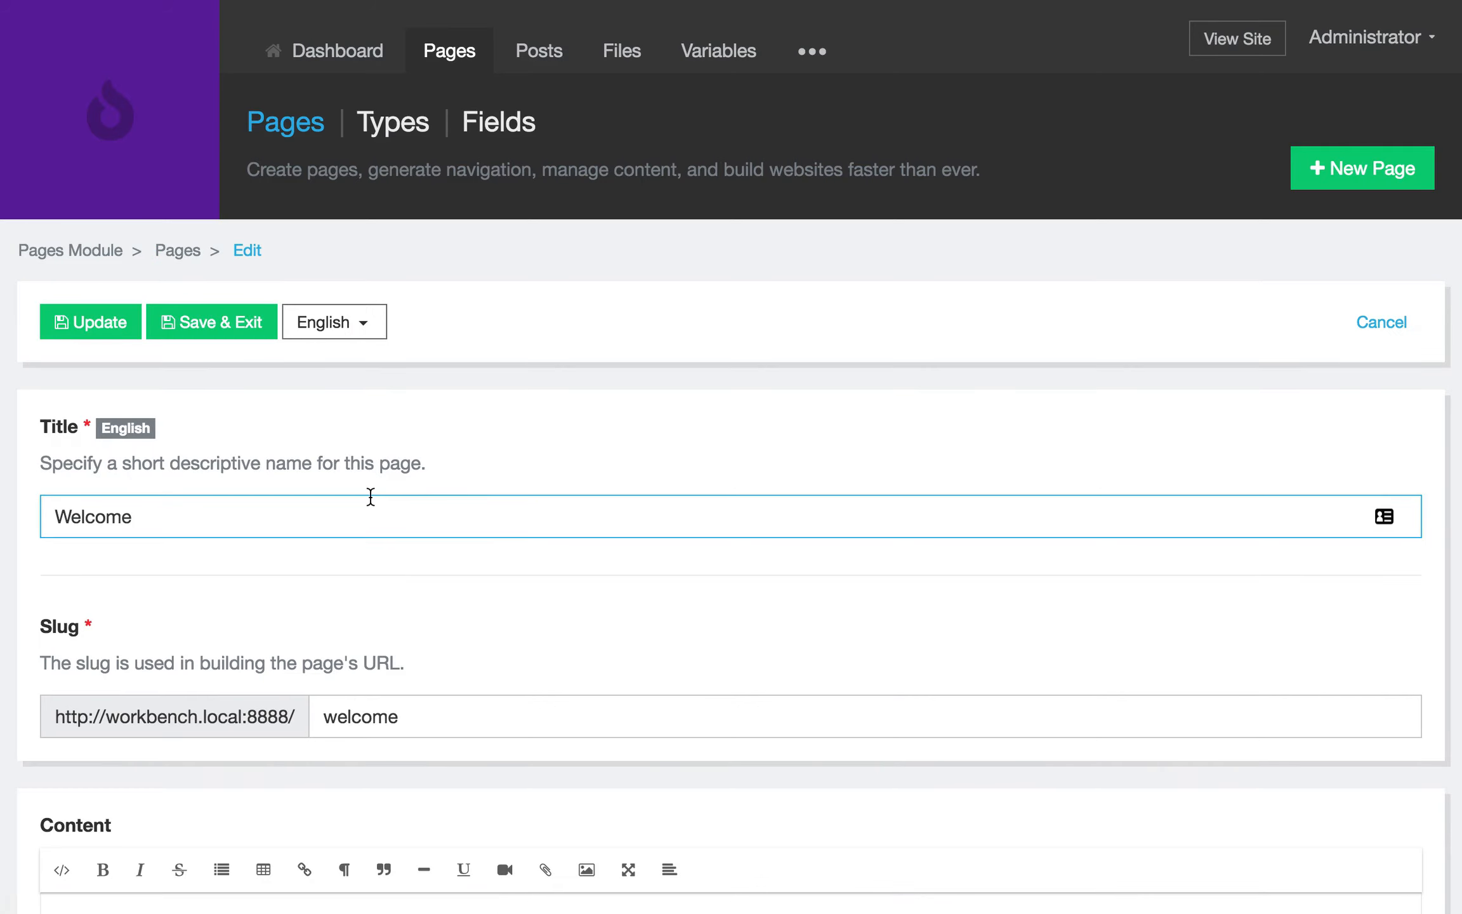
scroll(370, 497, down, 4)
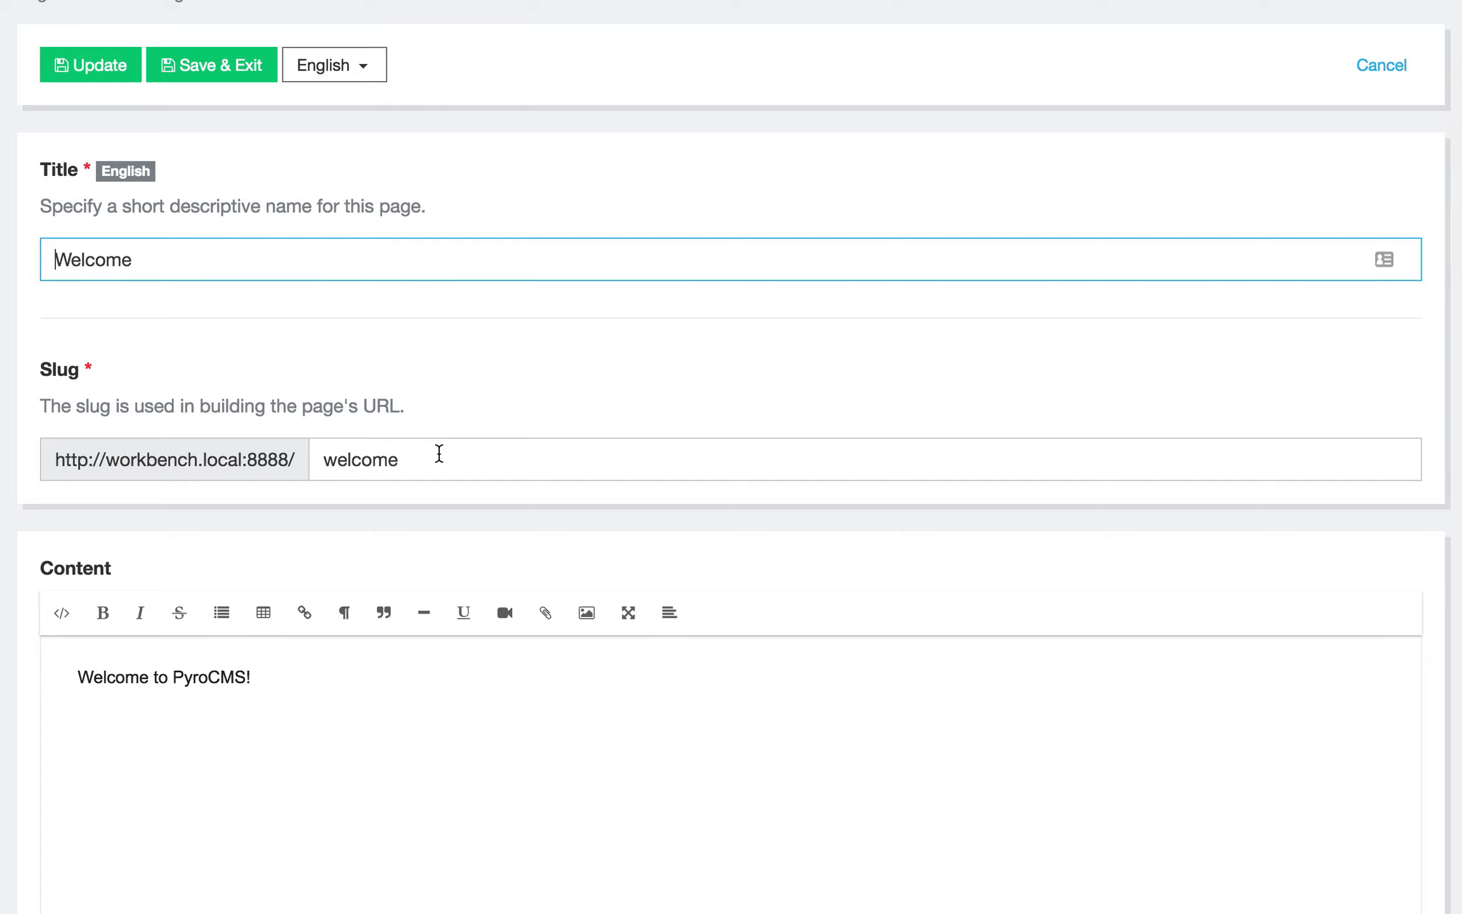
scroll(439, 453, down, 1)
click(476, 453)
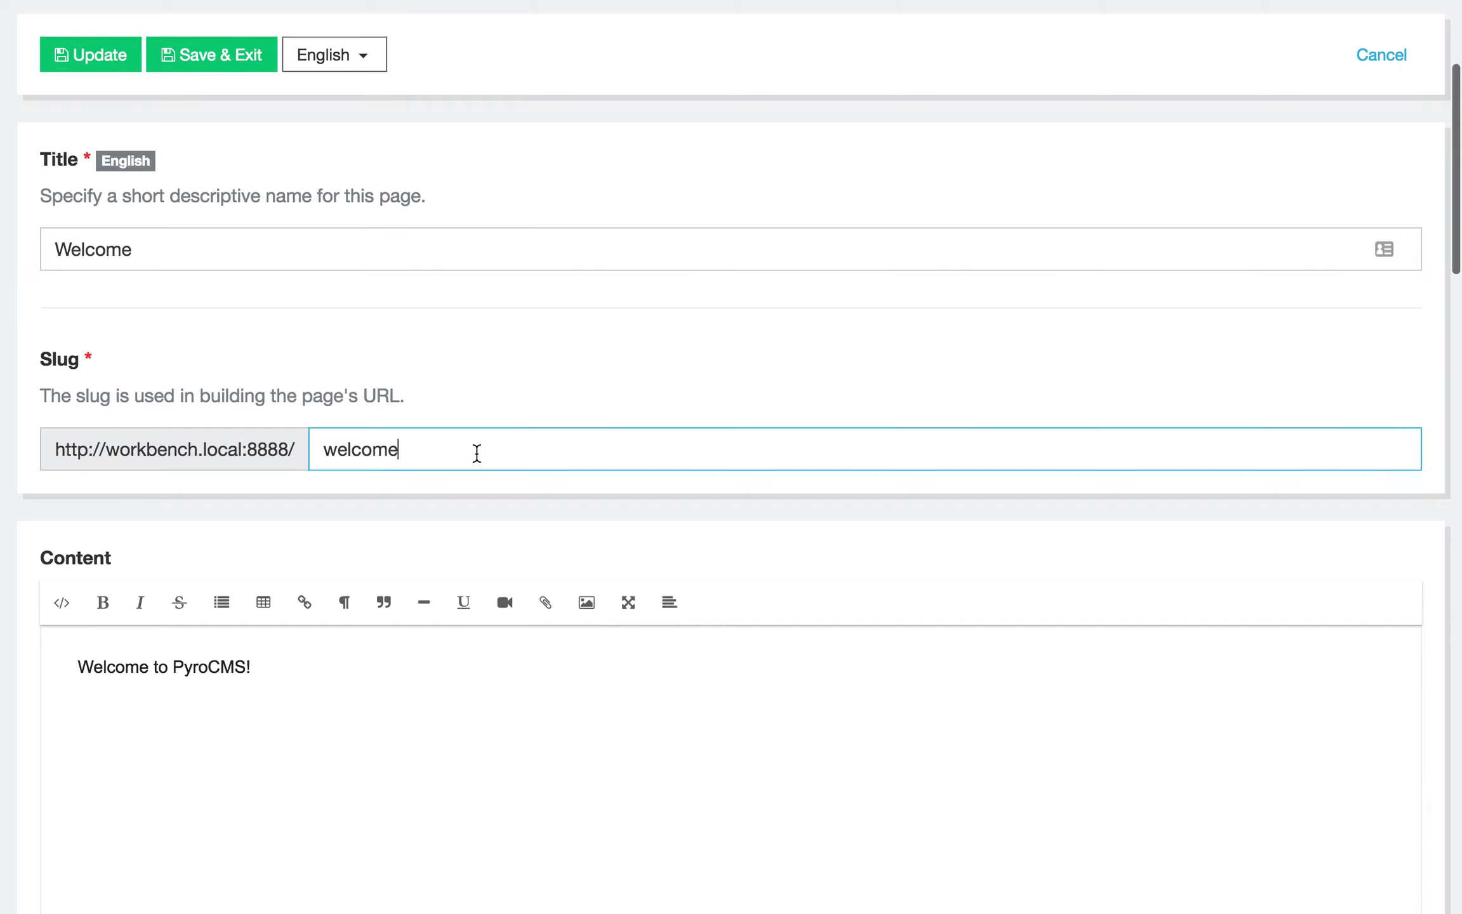
double_click(477, 453)
click(507, 386)
scroll(507, 386, down, 2)
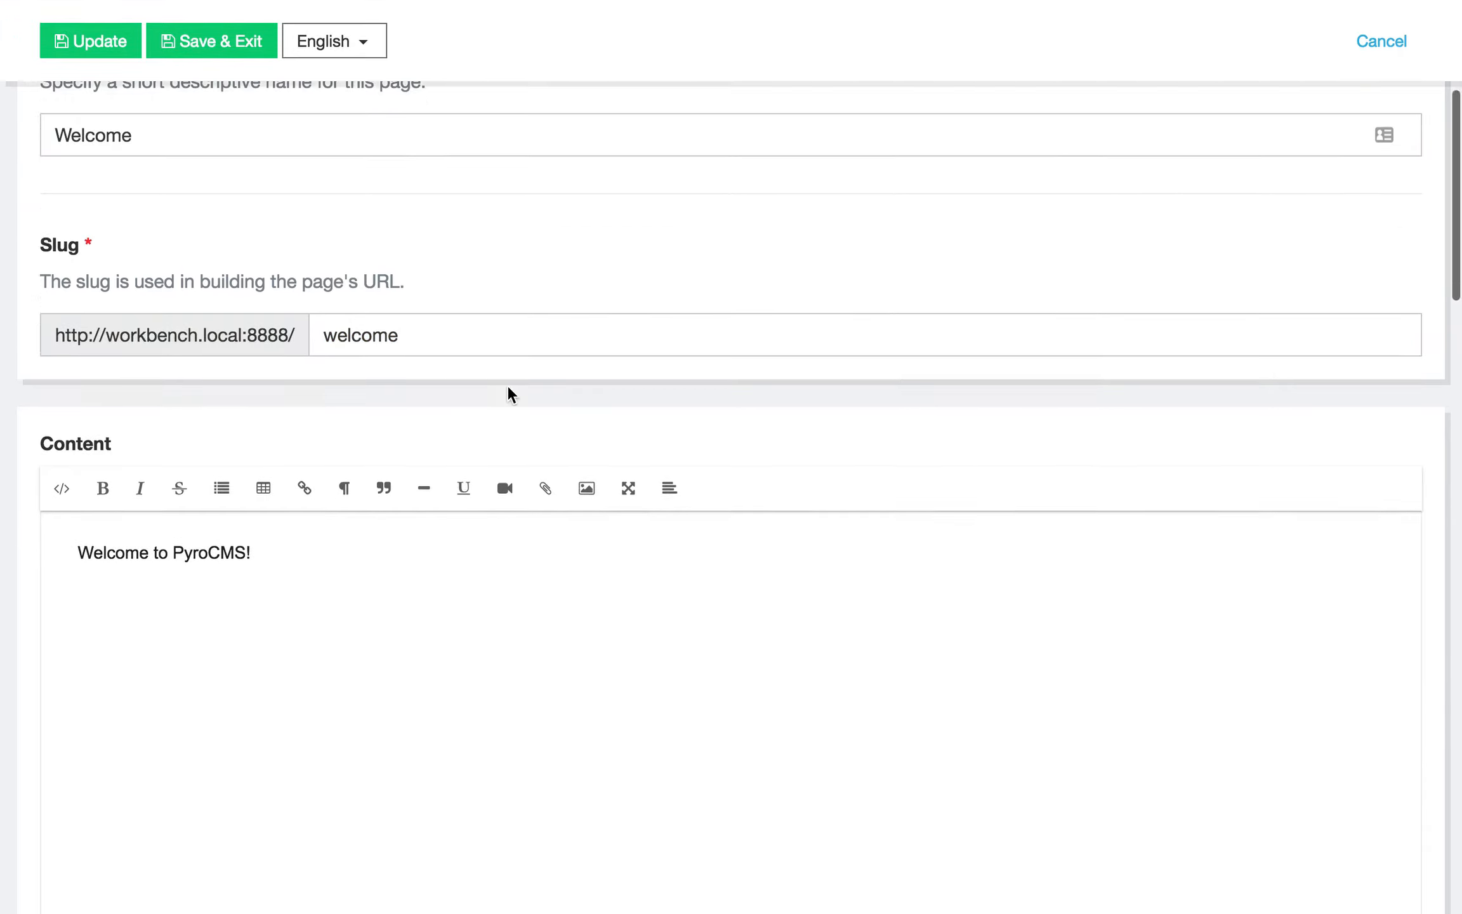
scroll(507, 385, down, 2)
scroll(341, 568, down, 3)
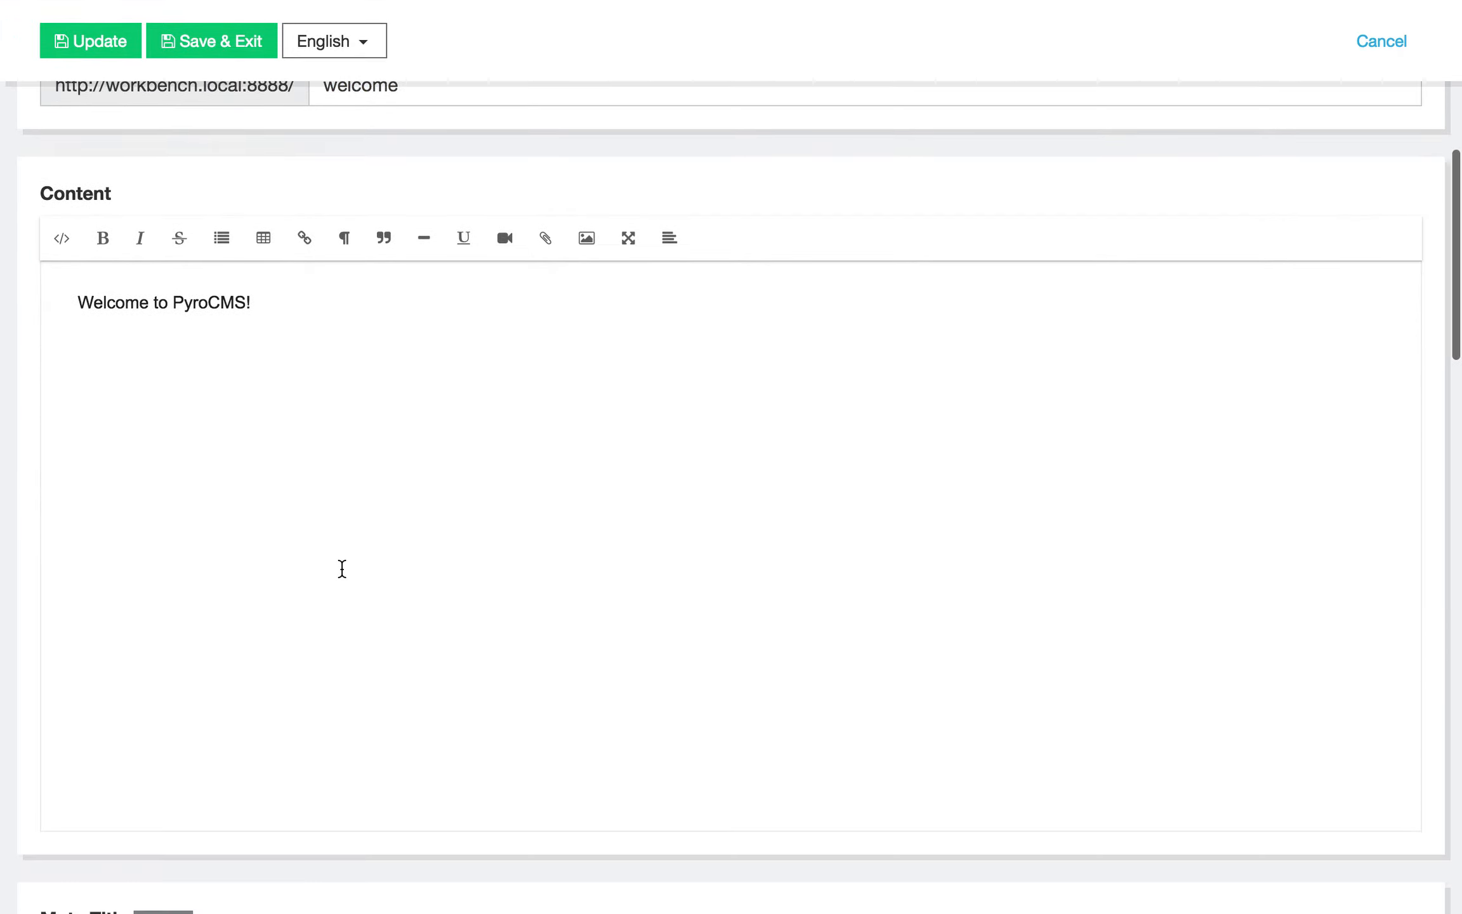
scroll(342, 568, down, 9)
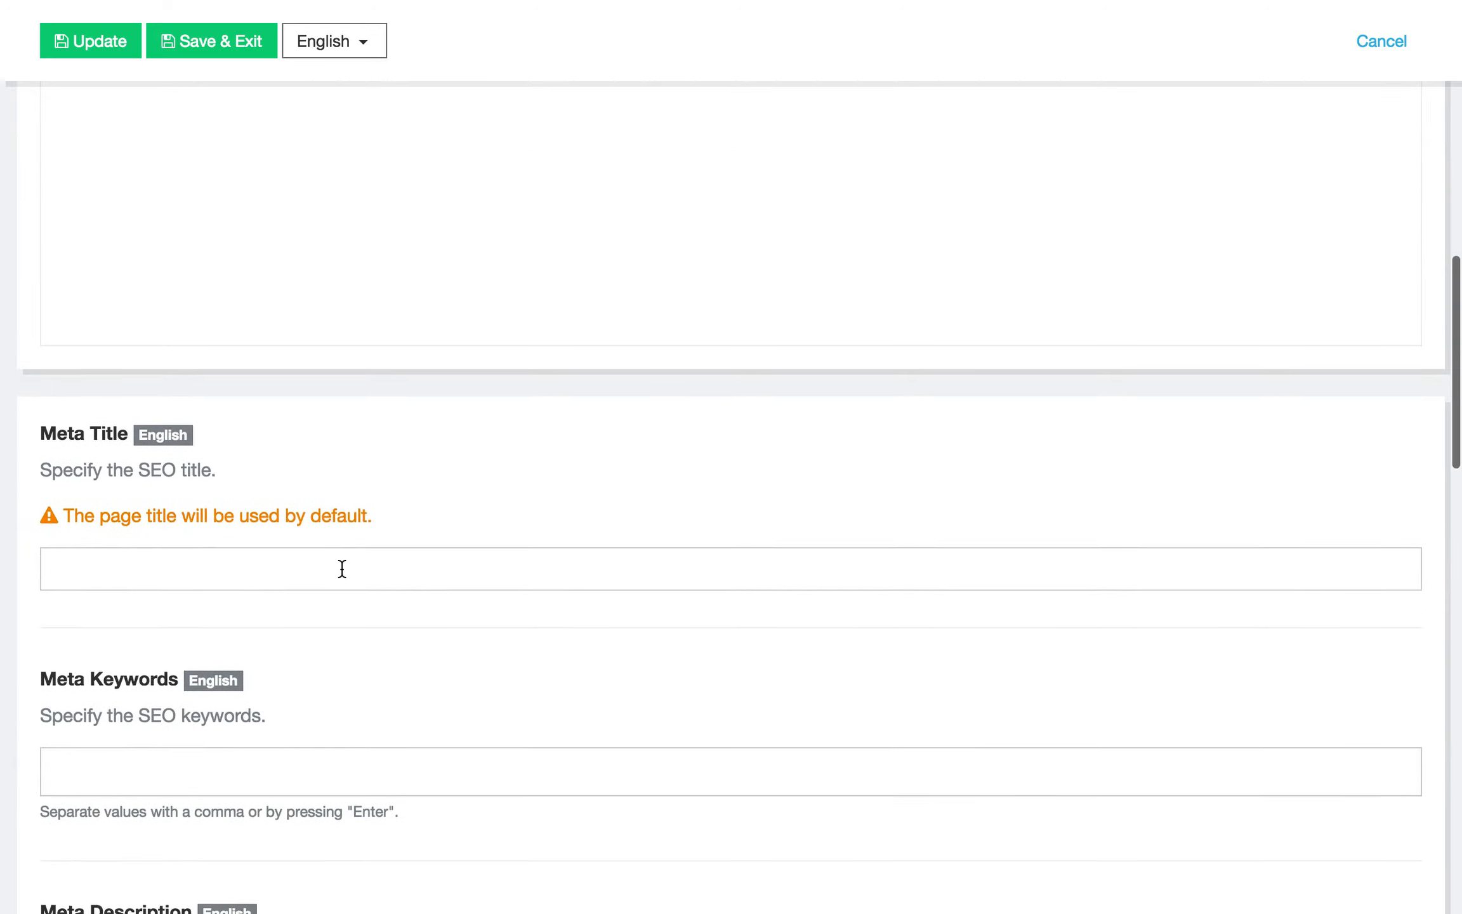
scroll(341, 568, down, 12)
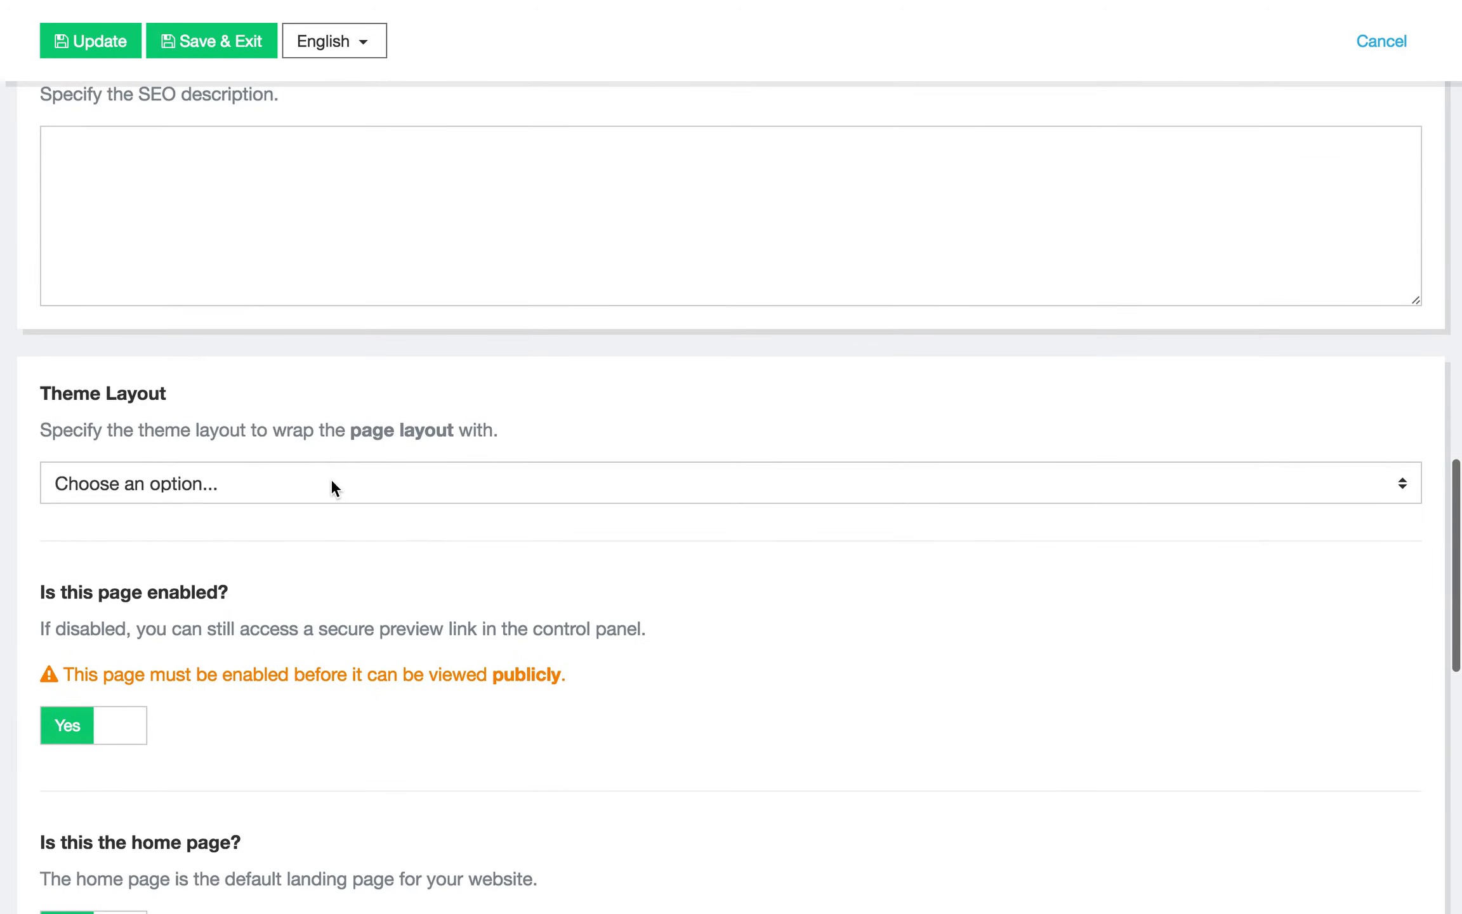
Look through the theme layout choices and the page's enabled, home page and navigation options.
click(331, 481)
click(146, 582)
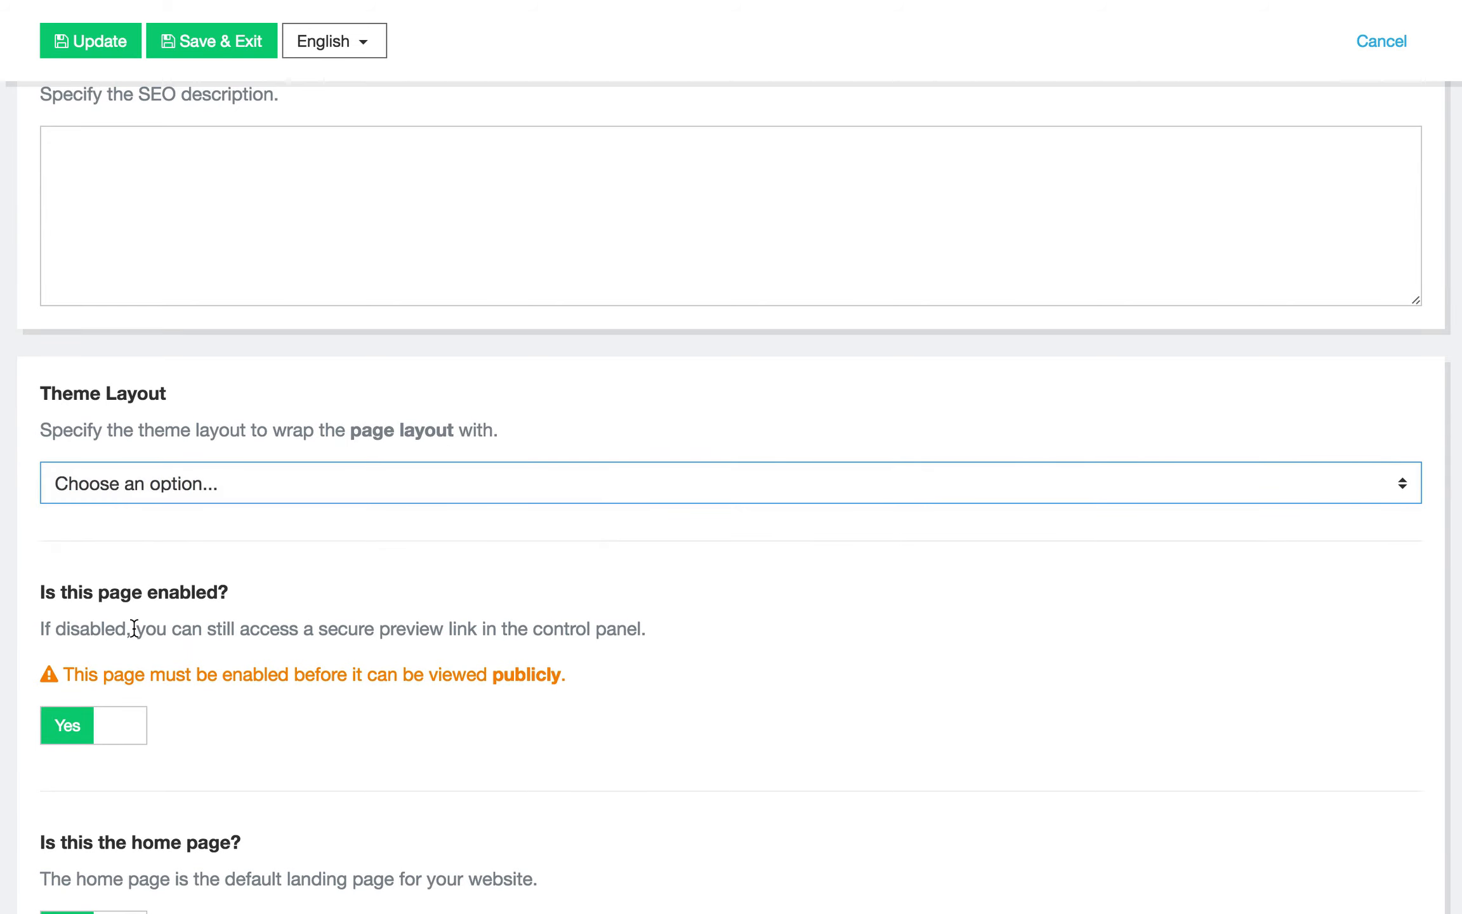
scroll(134, 628, down, 4)
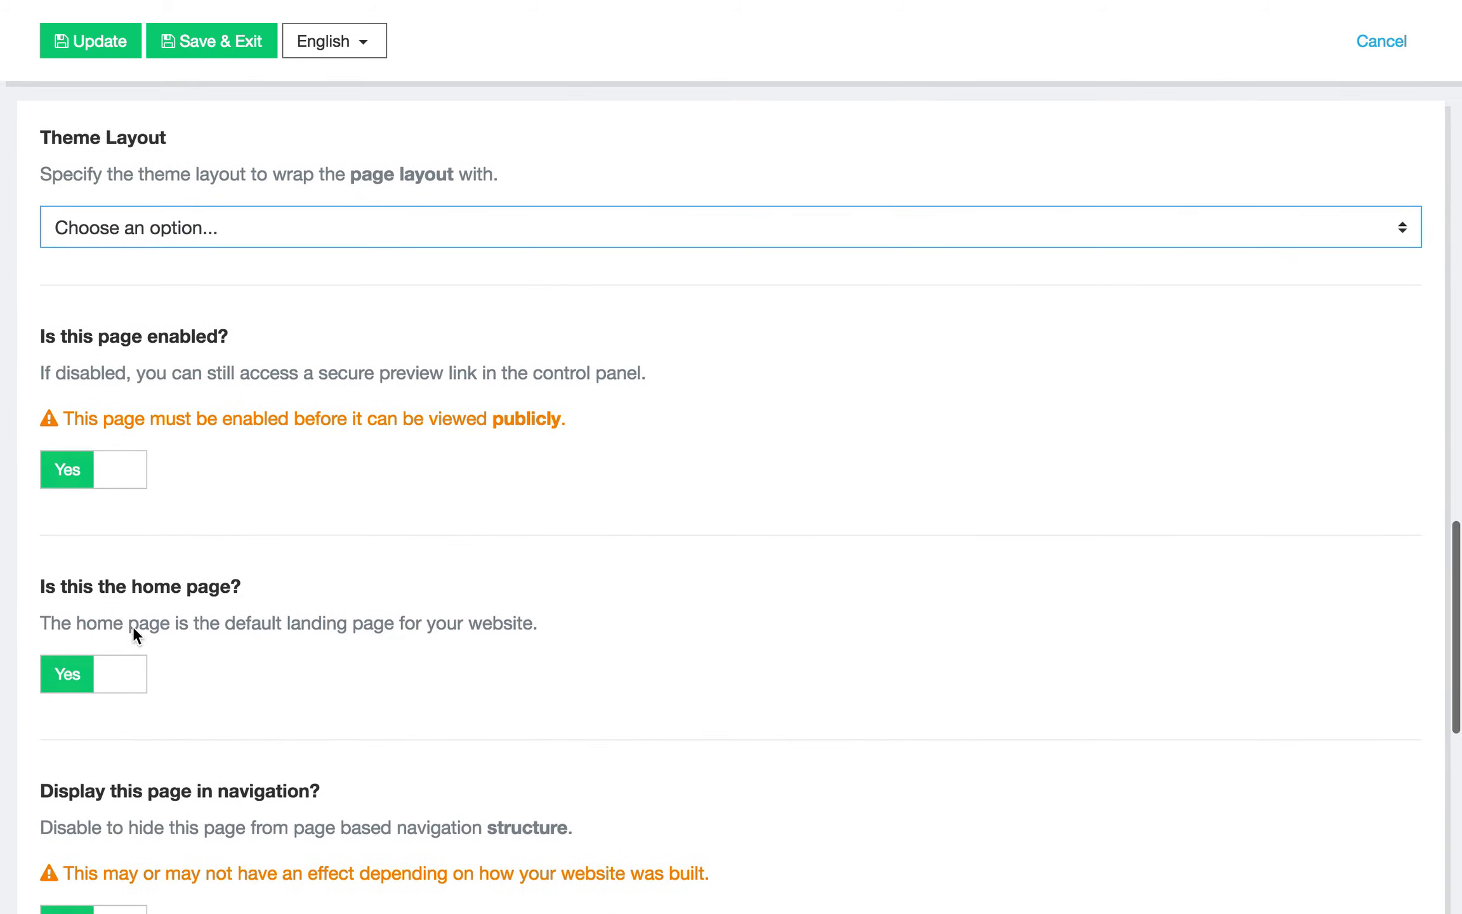
scroll(171, 622, down, 2)
scroll(210, 598, up, 15)
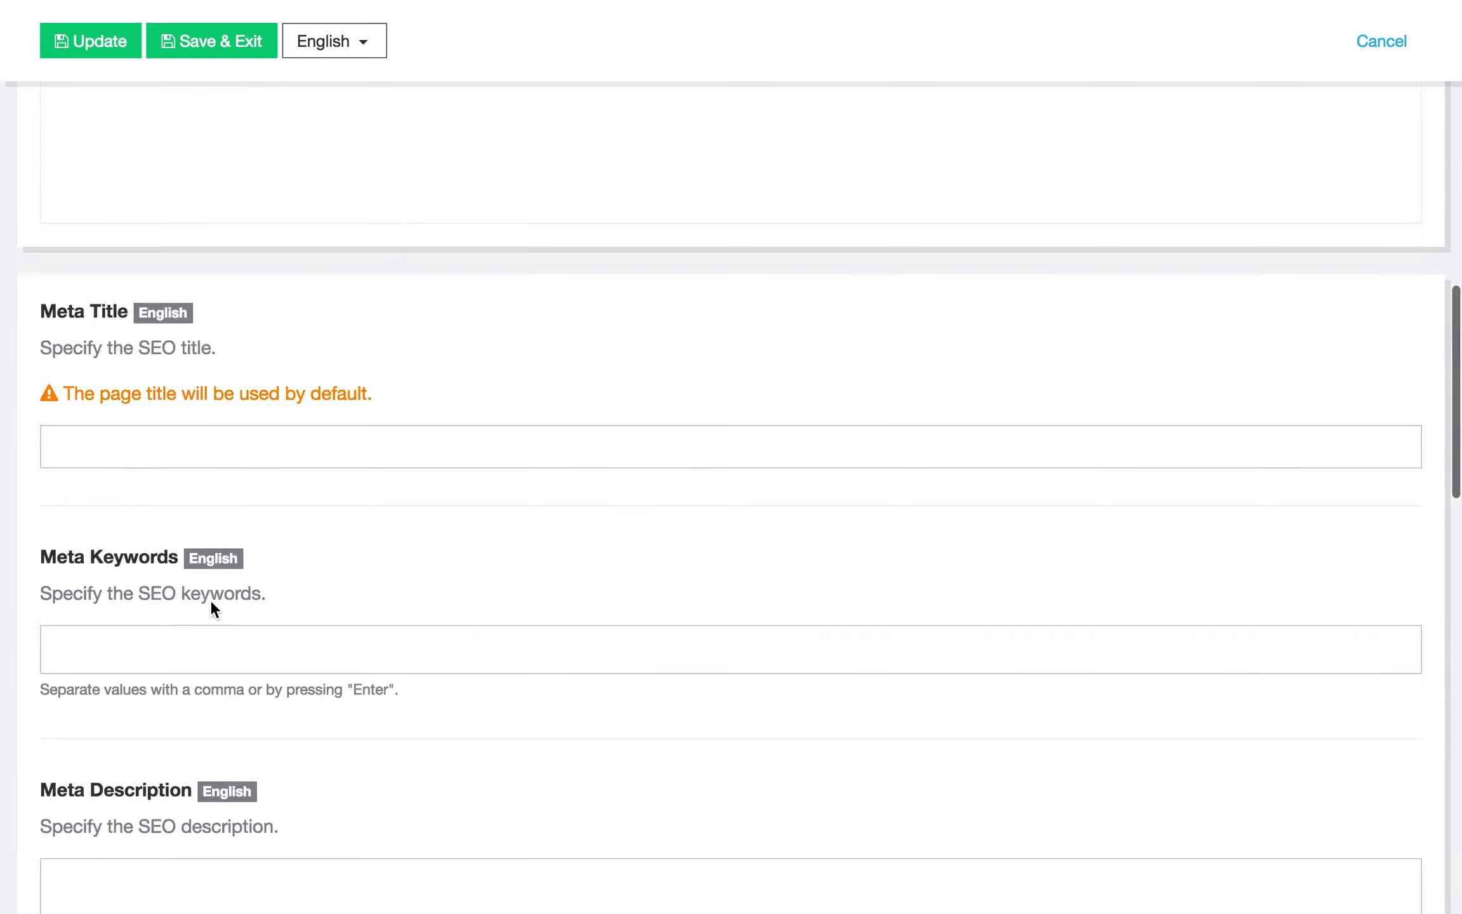
scroll(210, 599, up, 10)
Copy the Welcome page's slug, clear the field and restore the slug as "welcome".
double_click(356, 600)
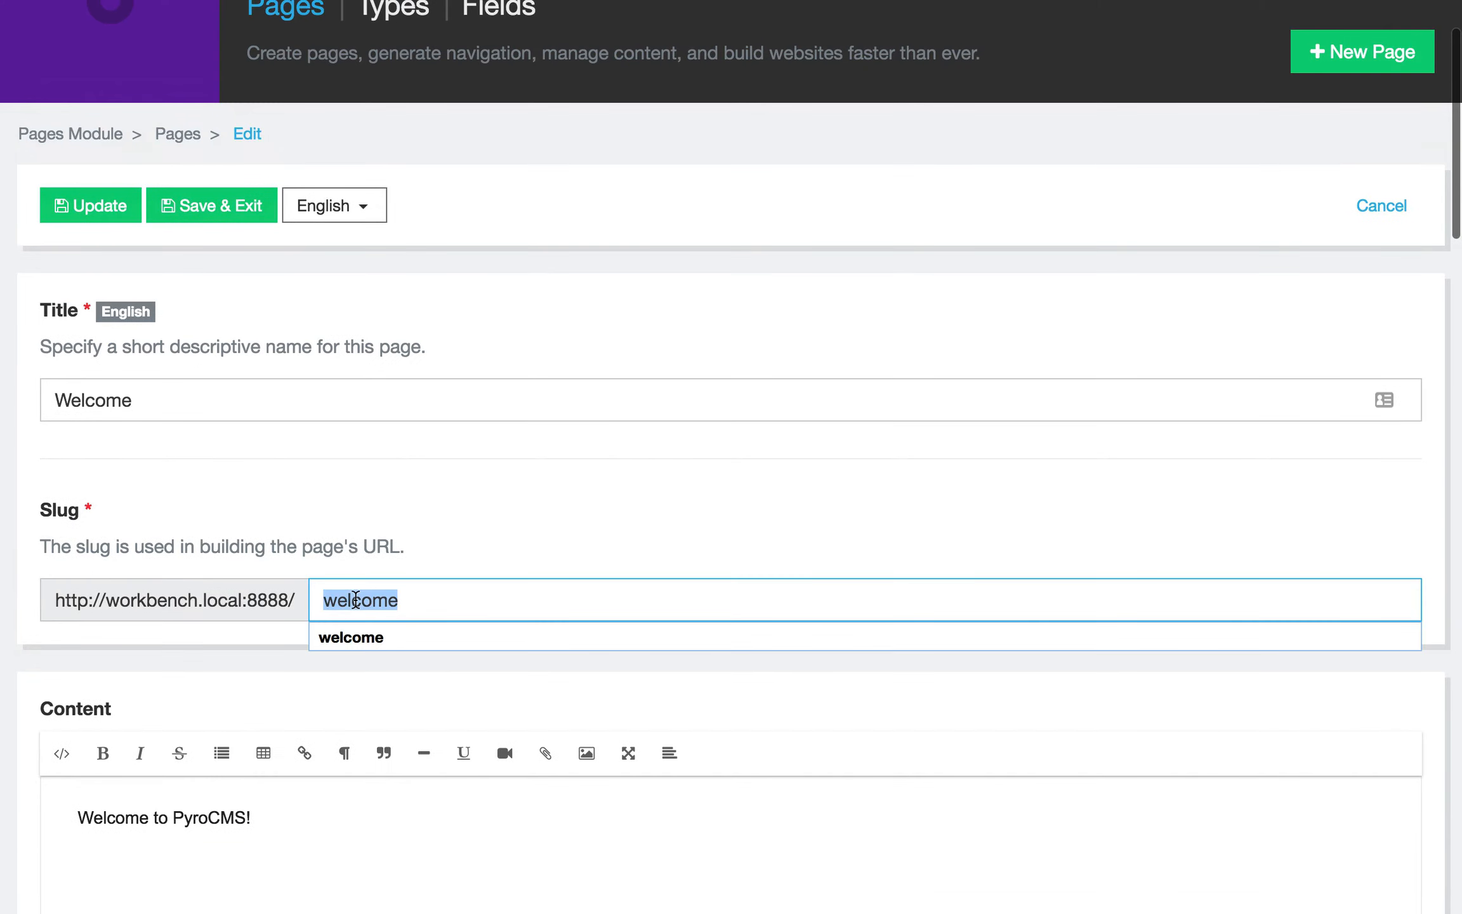
click(561, 517)
double_click(365, 599)
key(super+c)
key(BackSpace)
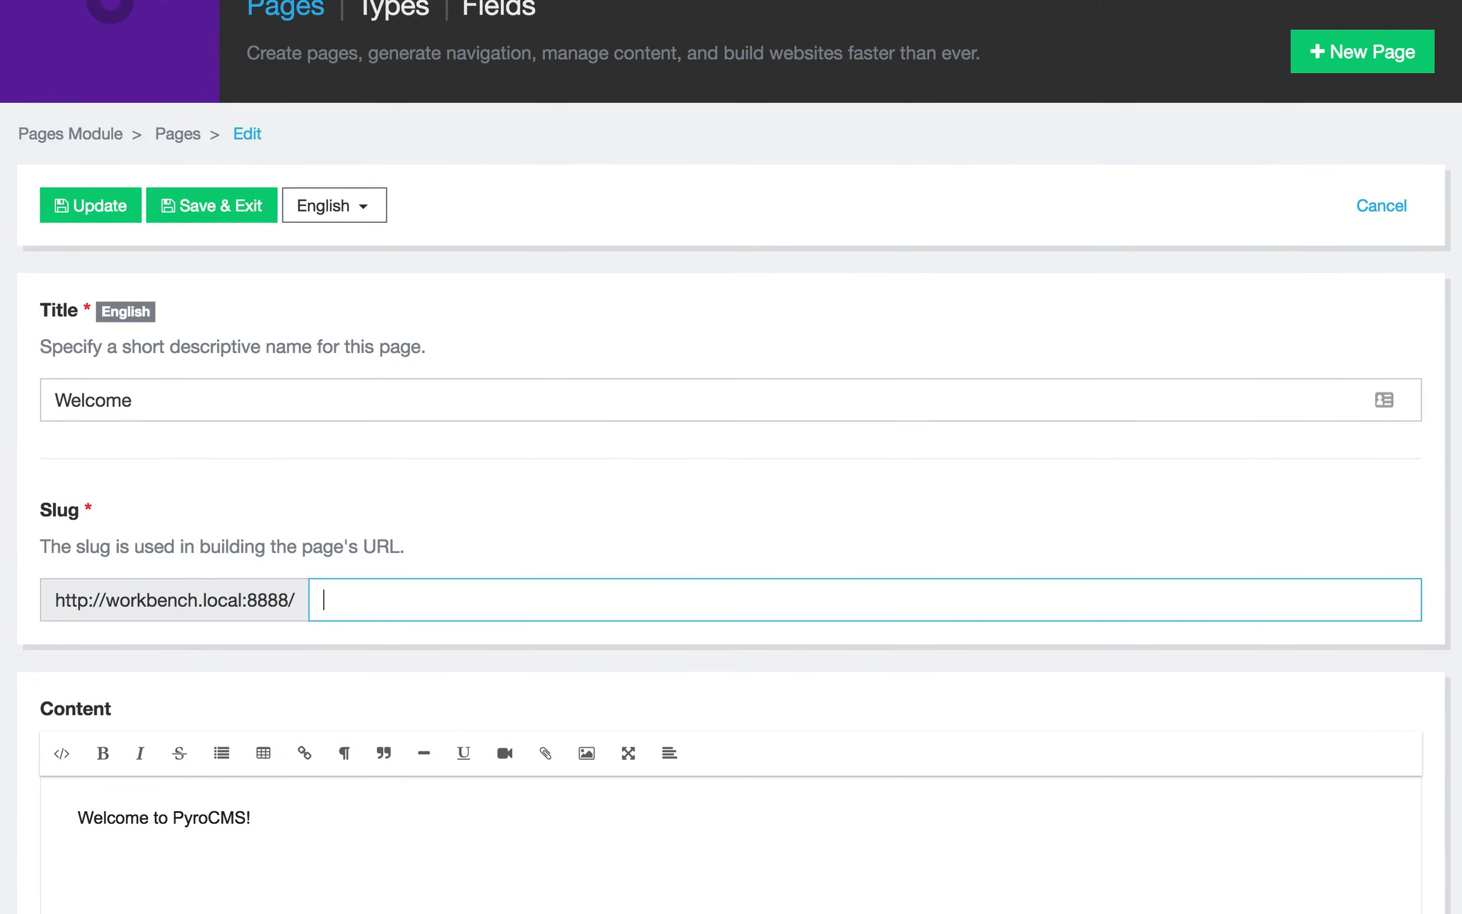
key(super+v)
click(453, 459)
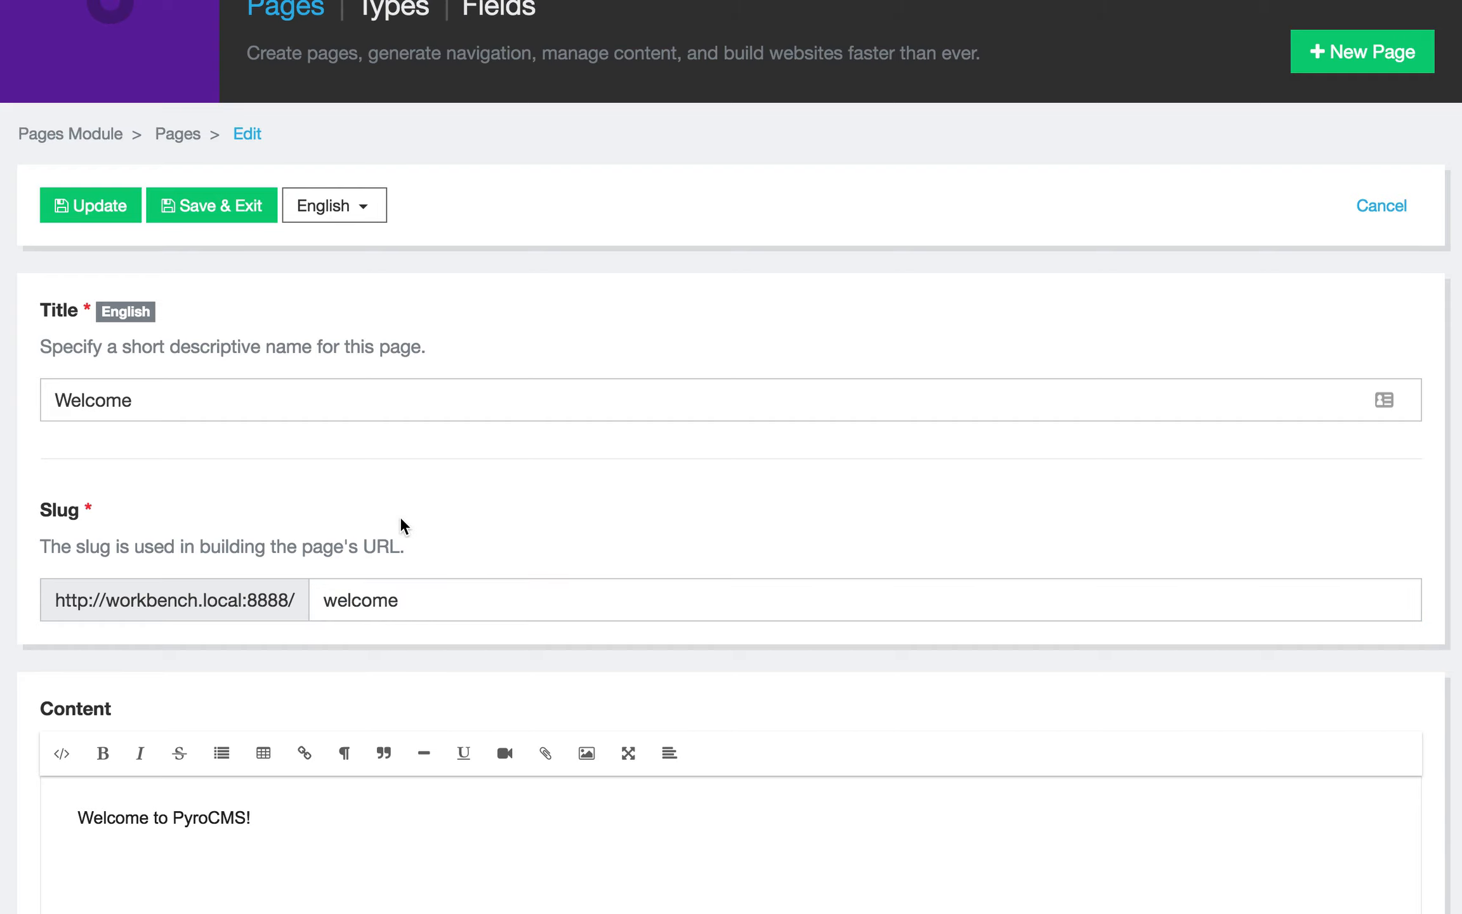
Examine the home page, navigation and exact URI match options, and the roles available under Allowed Roles.
scroll(401, 524, down, 15)
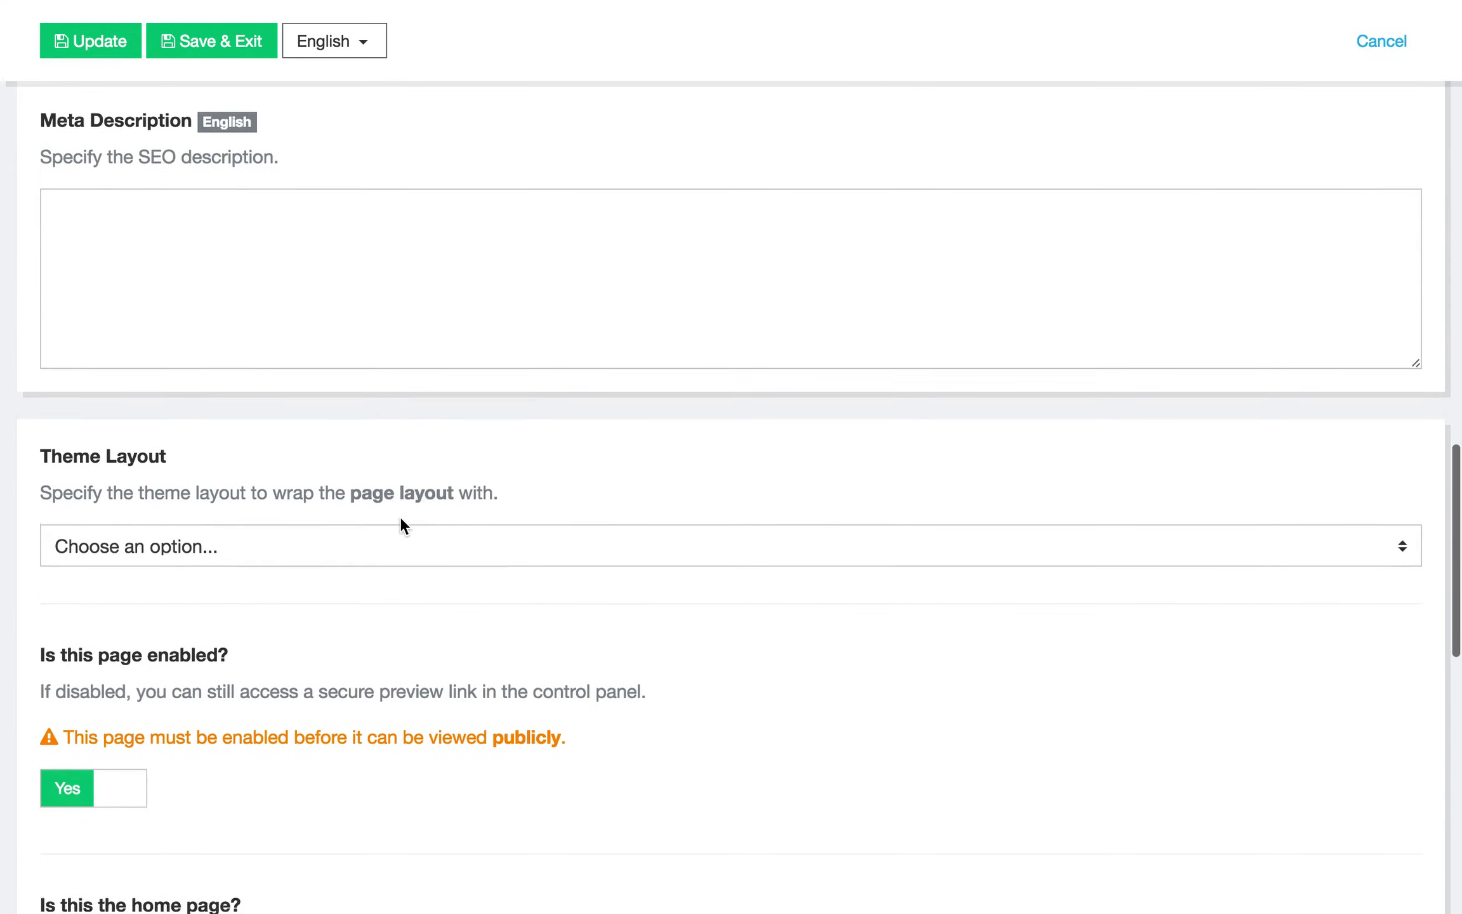
scroll(401, 525, down, 12)
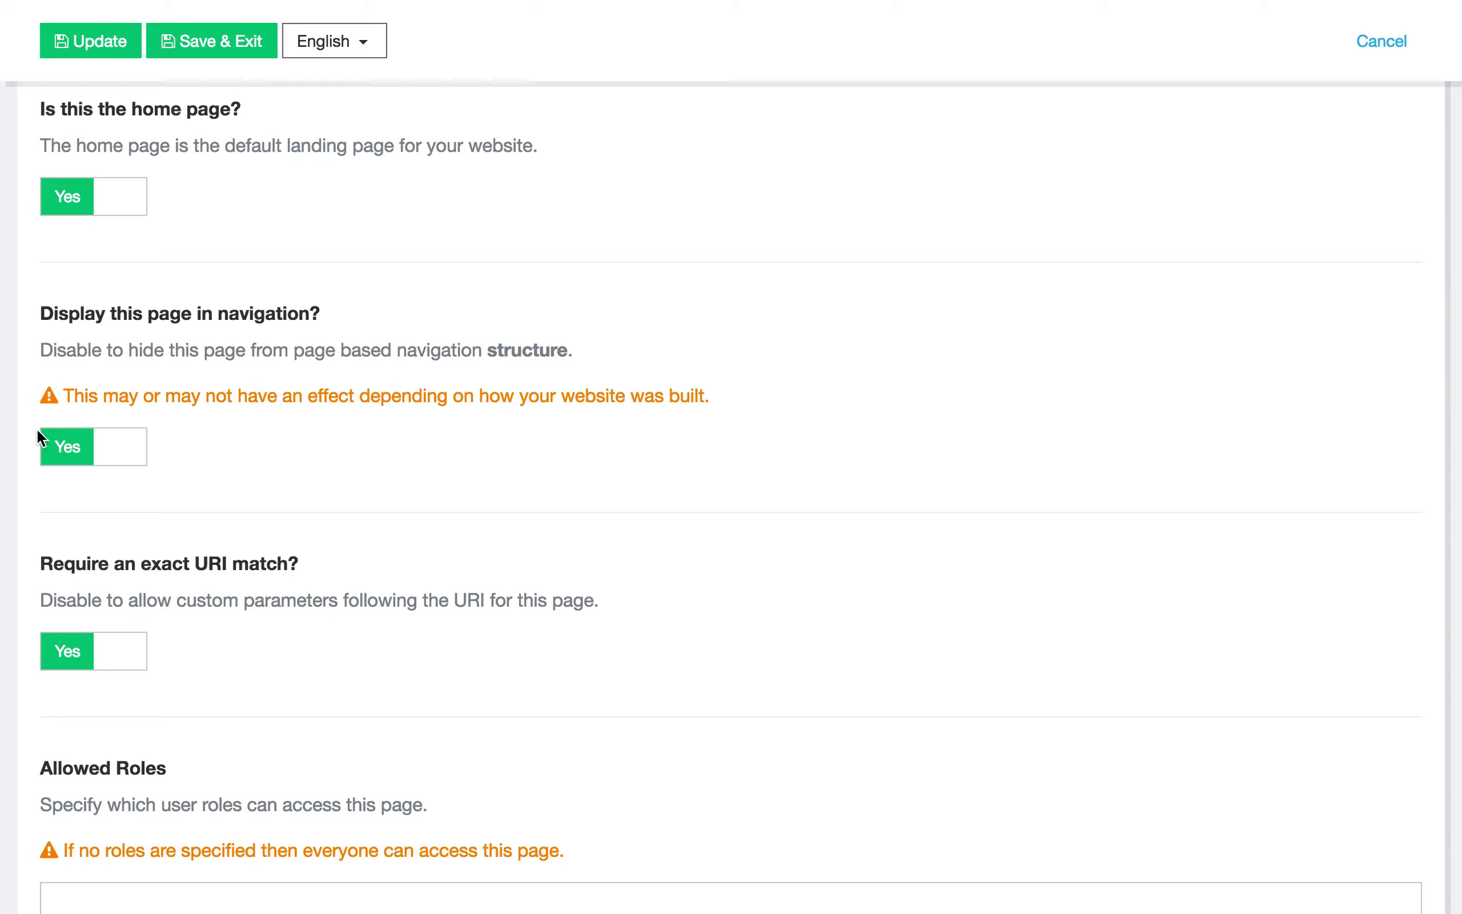
scroll(104, 507, down, 3)
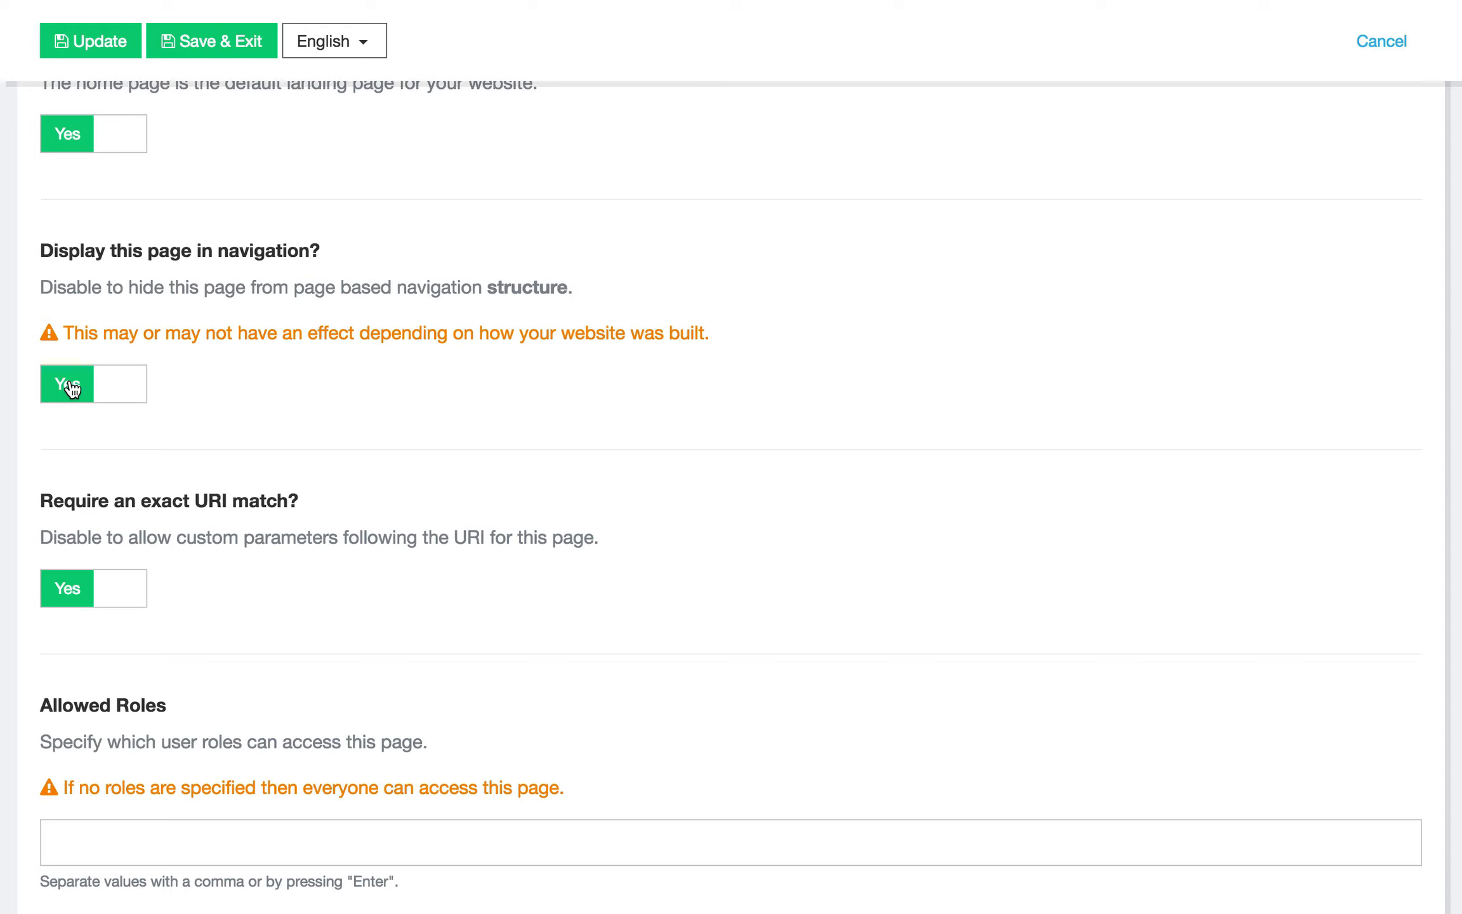
scroll(70, 385, down, 3)
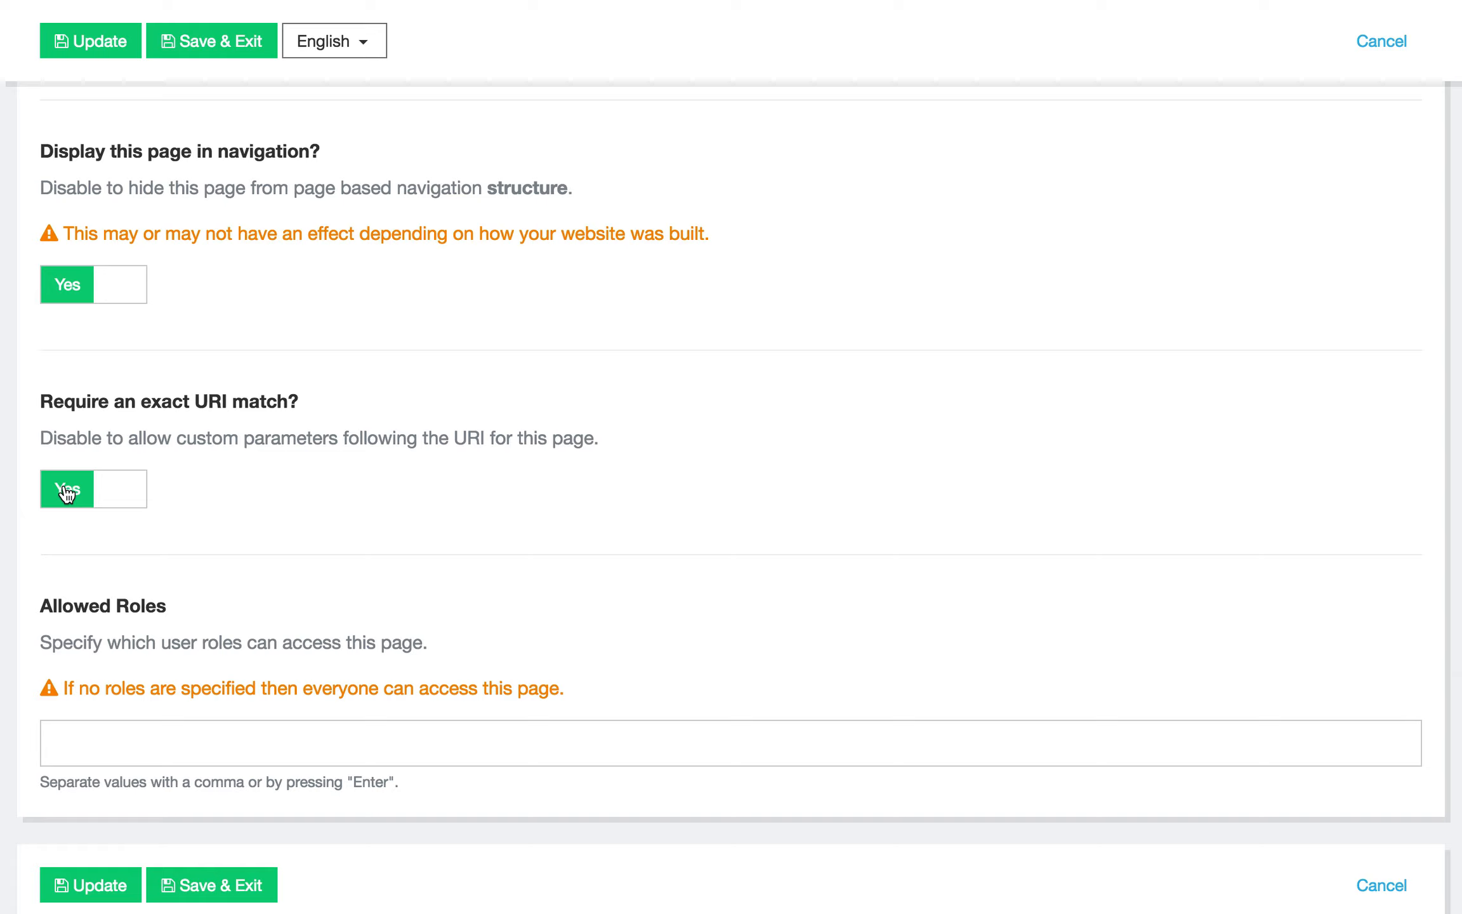
scroll(90, 528, down, 3)
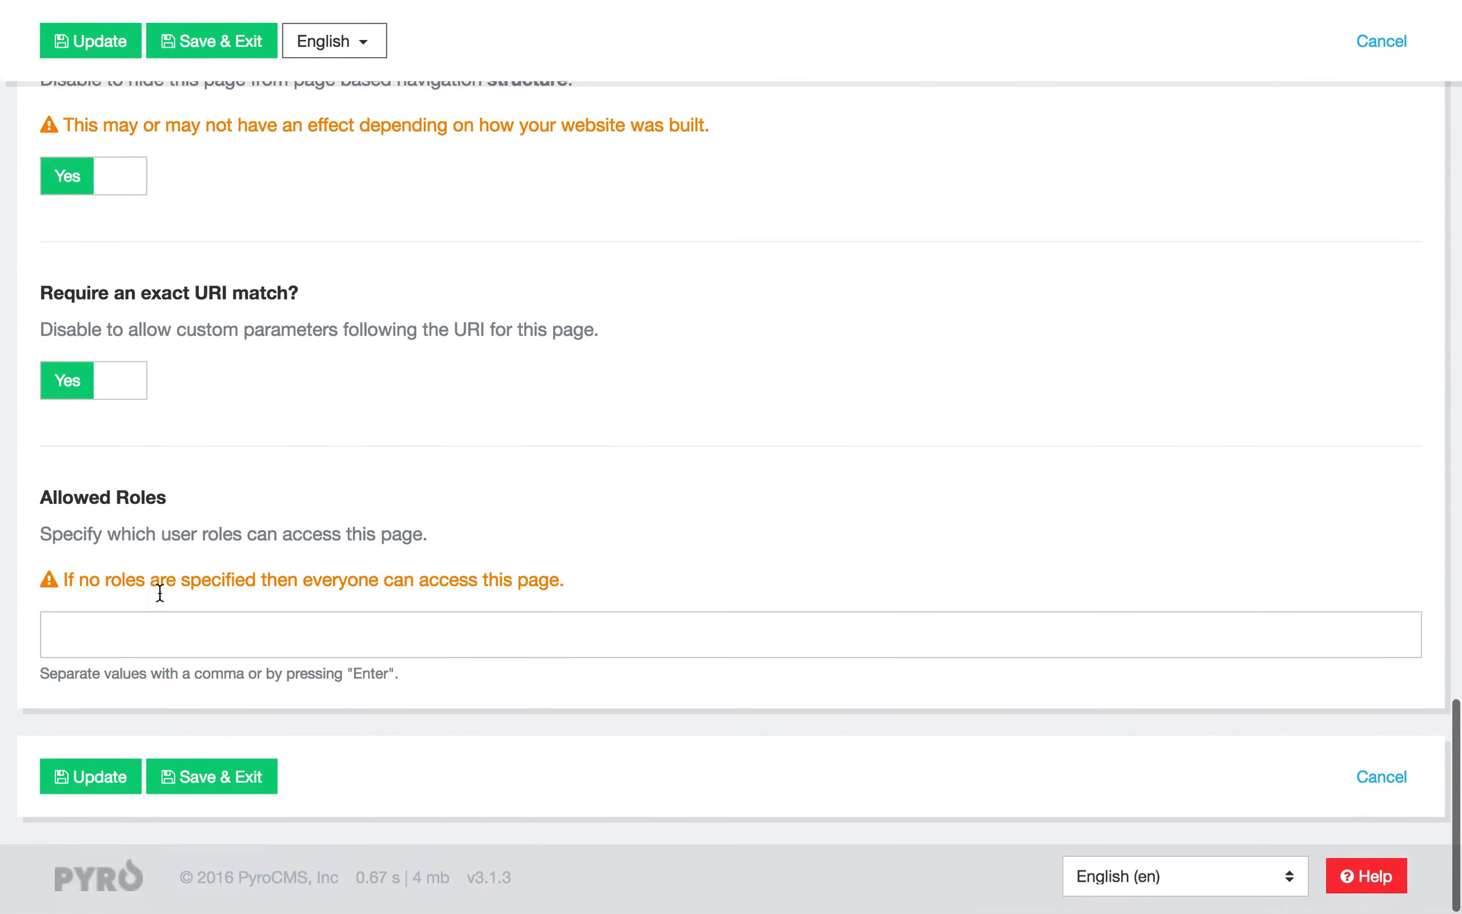
click(175, 635)
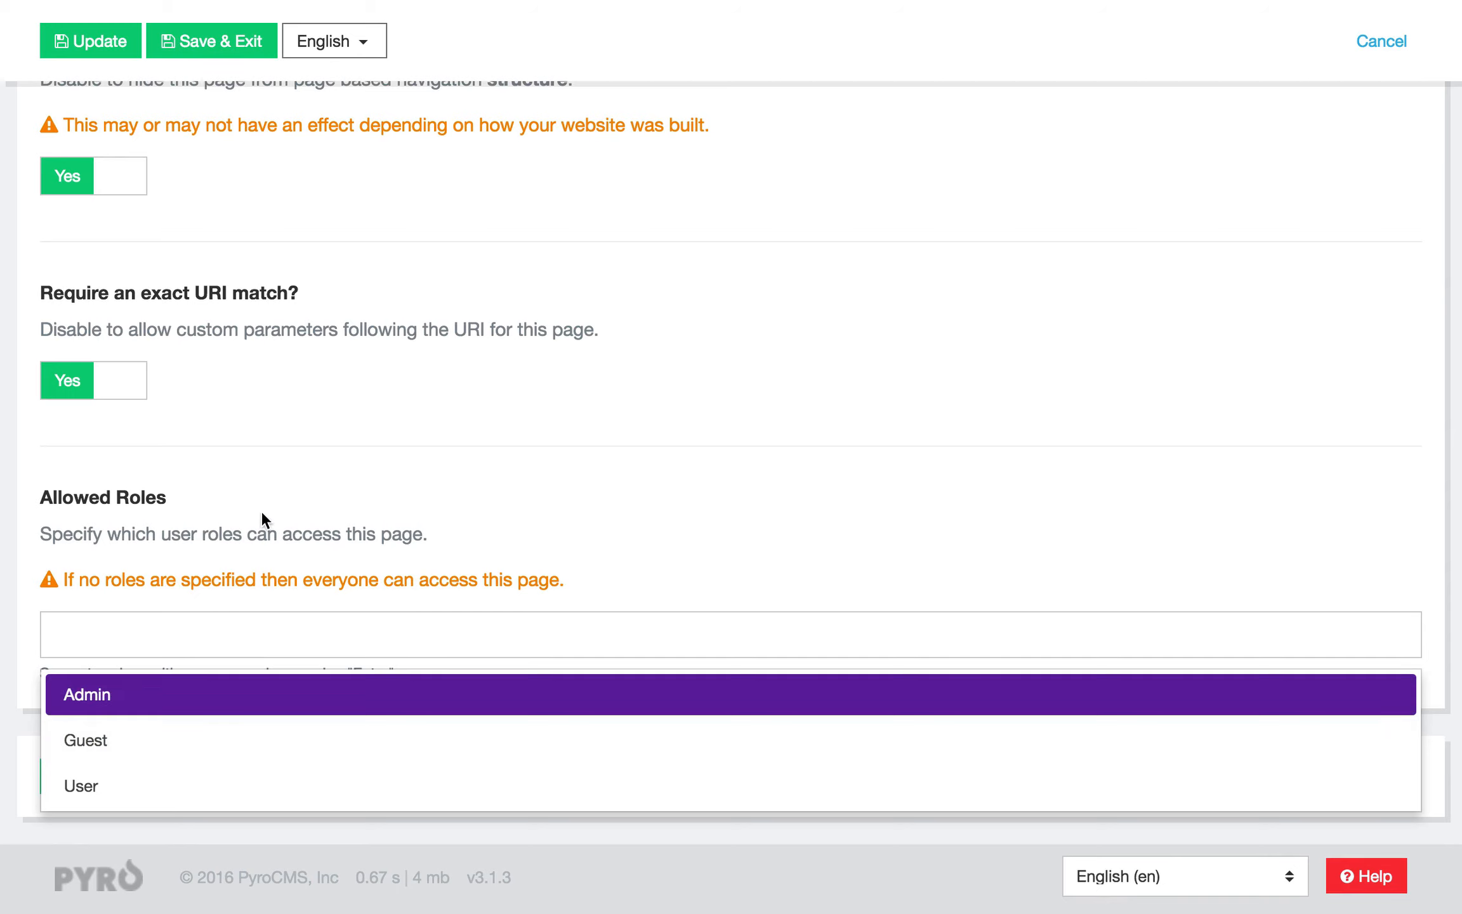
key(Escape)
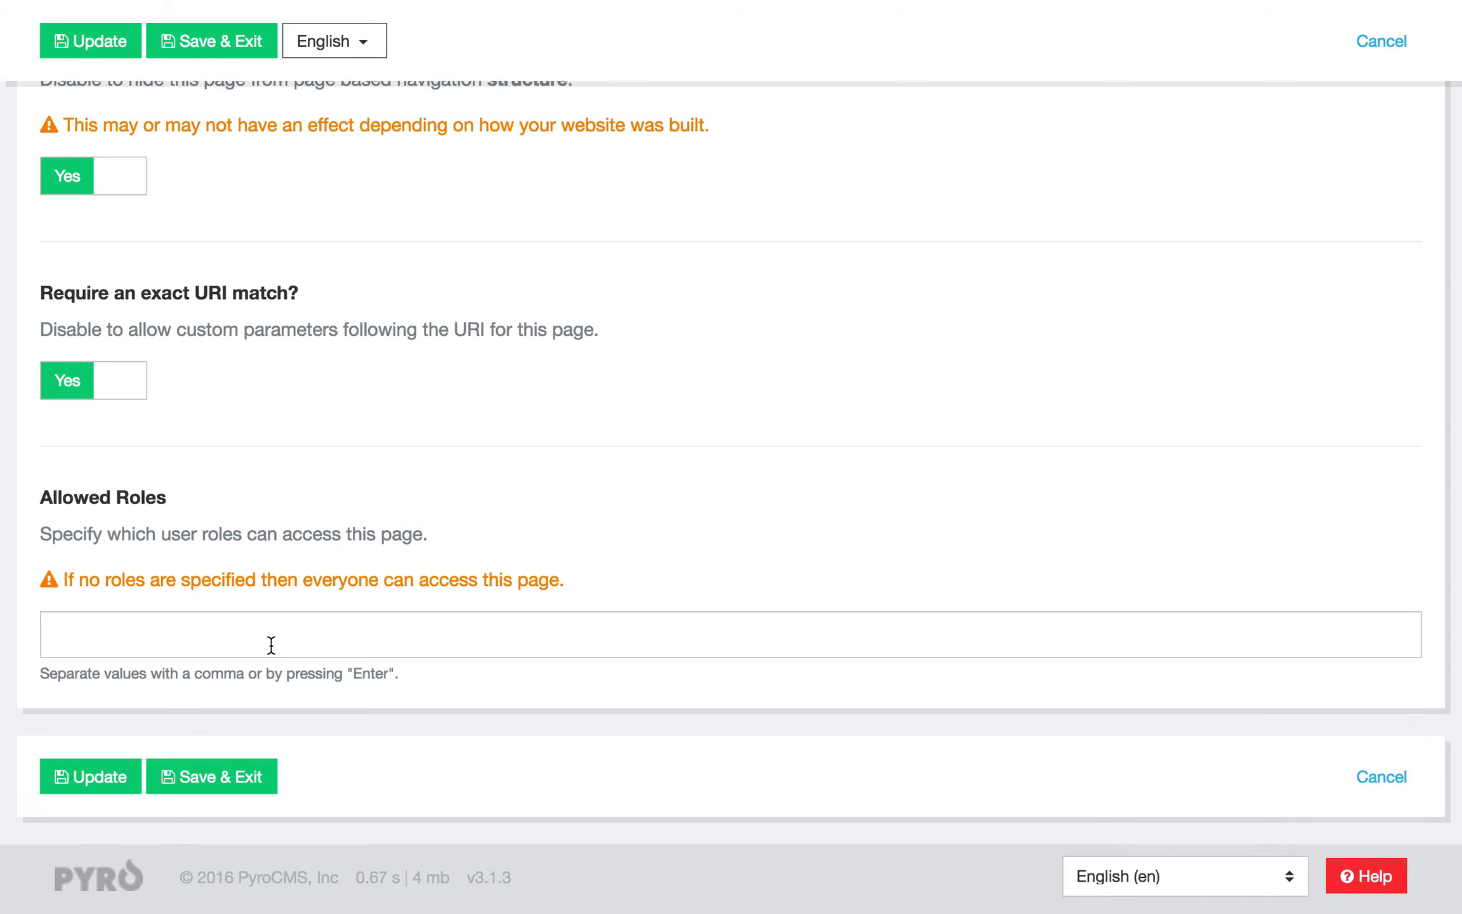
Replace the Welcome page's content with "Hello", save it and exit the editor.
scroll(271, 644, up, 10)
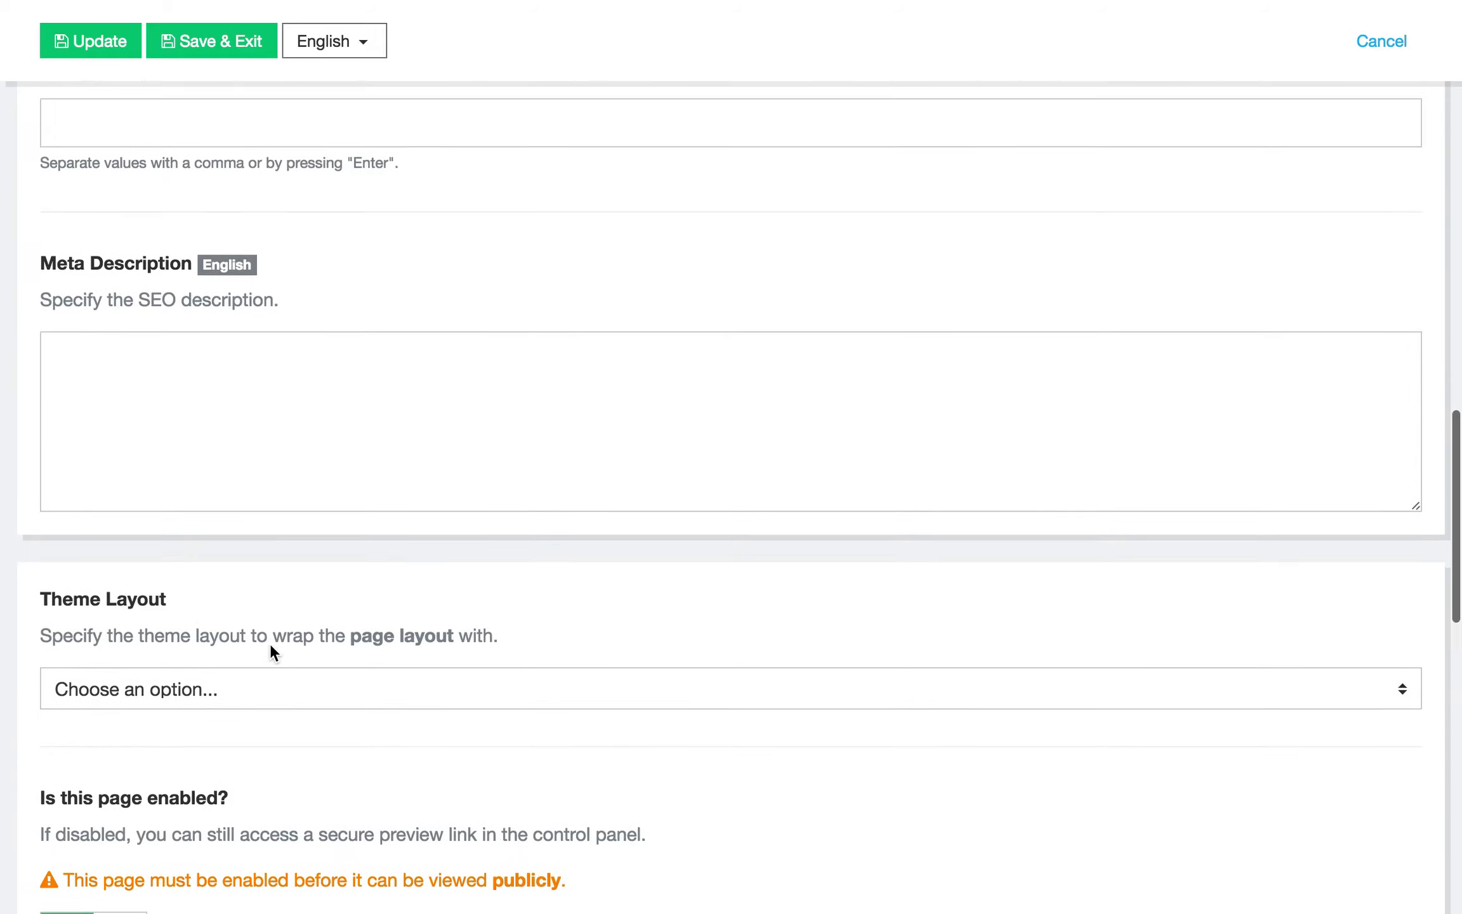
scroll(274, 343, up, 15)
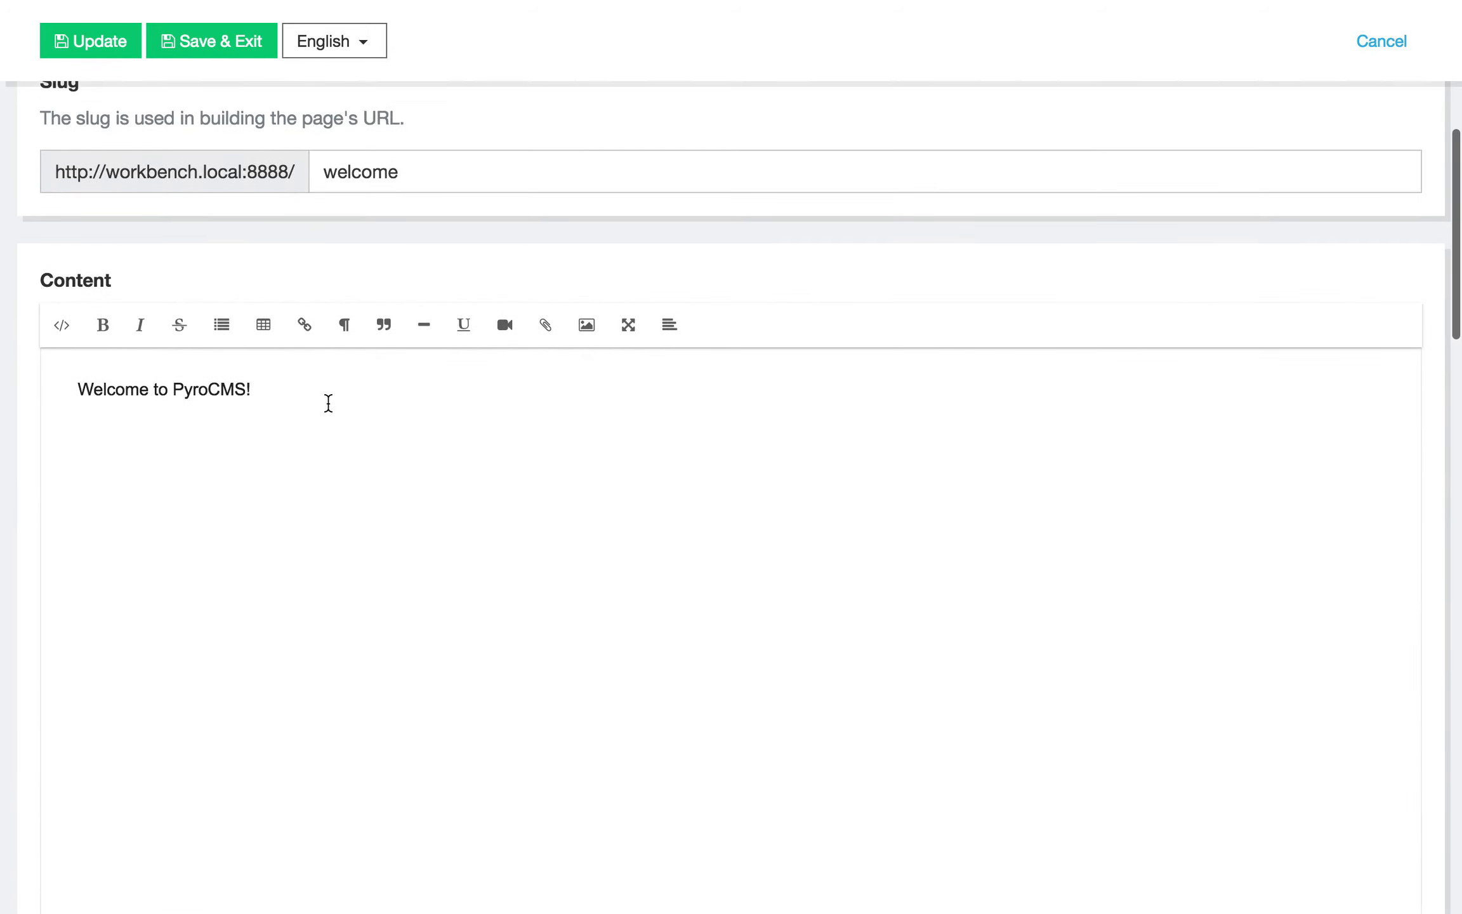
click(328, 403)
key(super+a)
text(Hello)
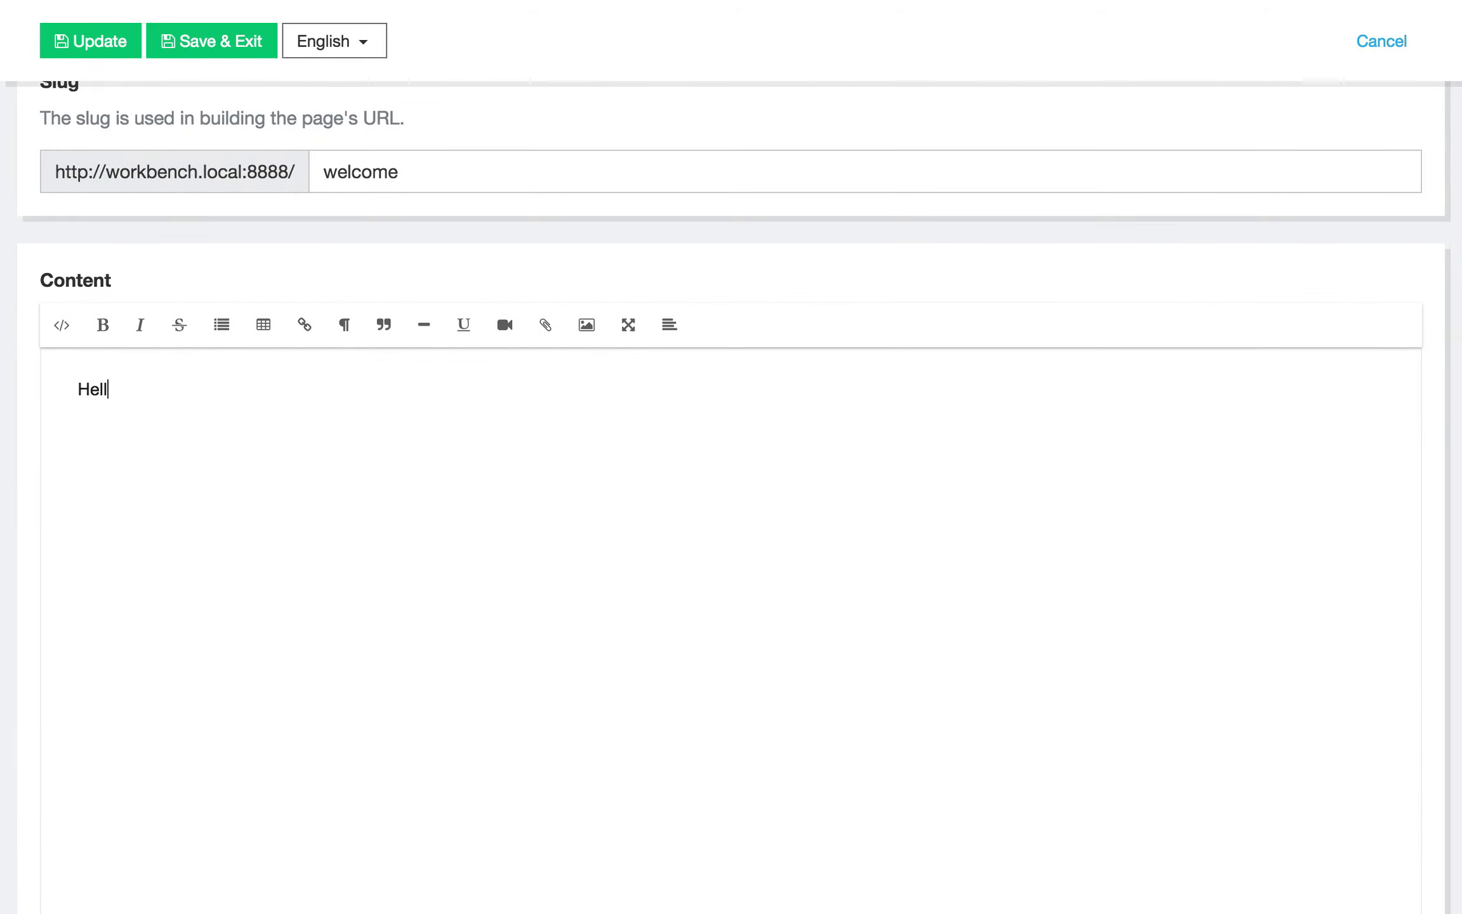
click(230, 41)
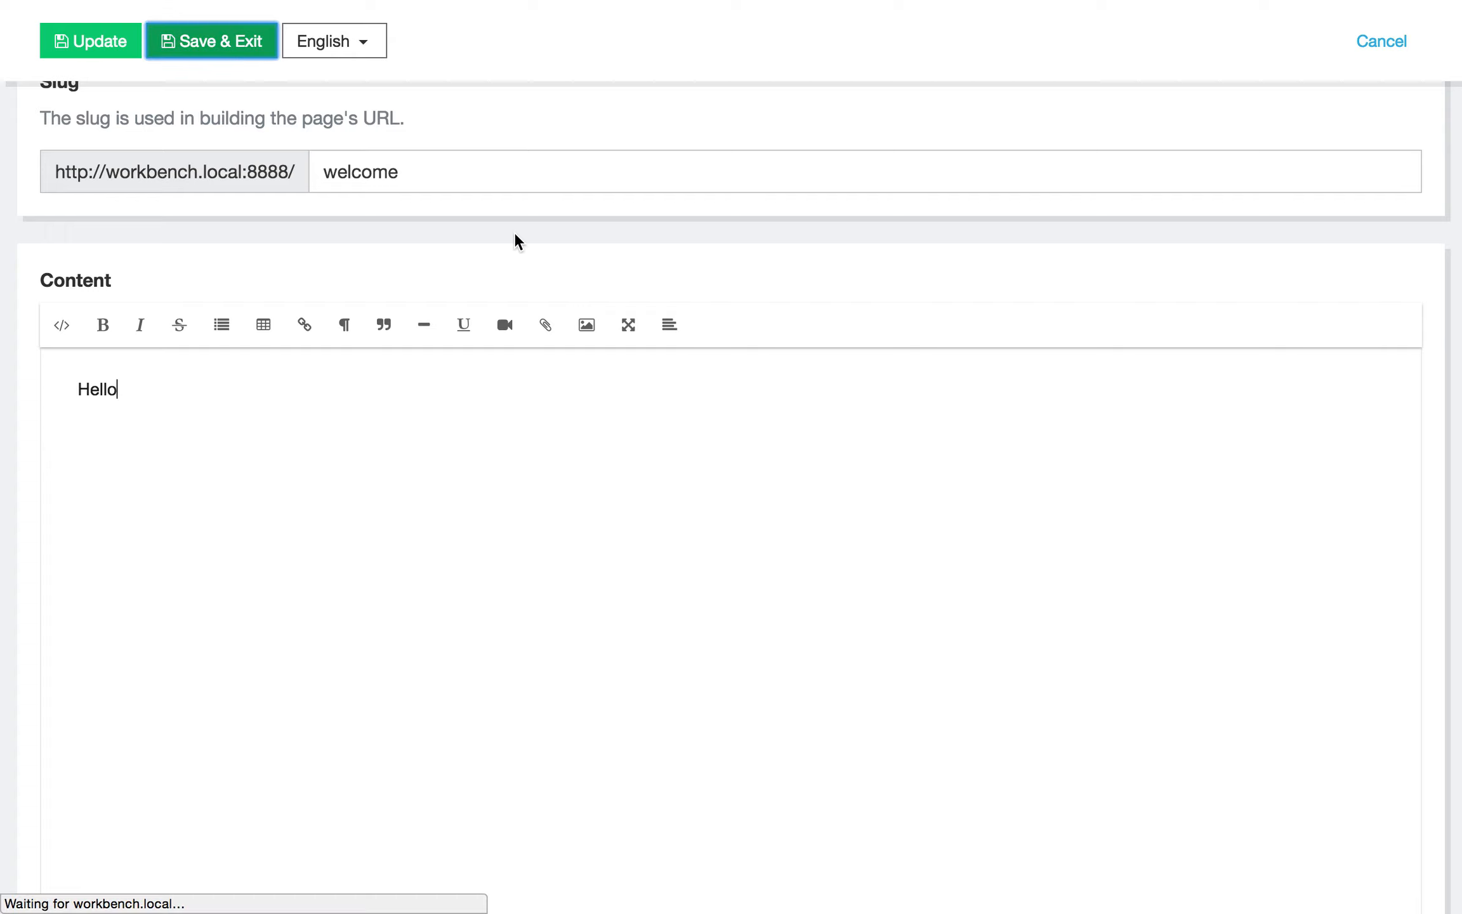
Reload the public Welcome page to check its content, and reopen the page for editing in the control panel.
key(ctrl+Tab)
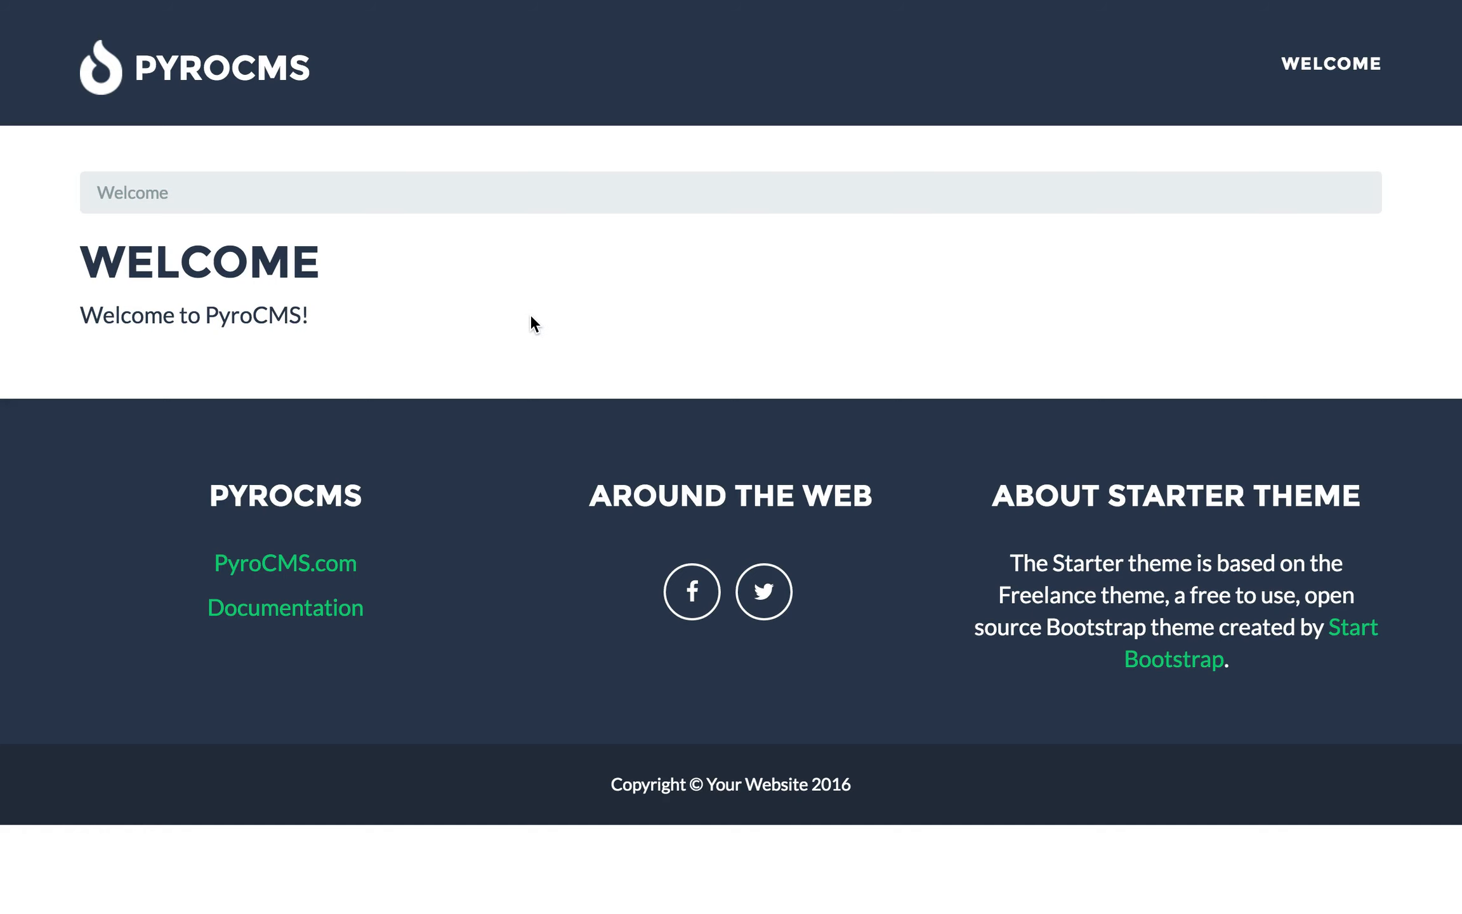
key(super+r)
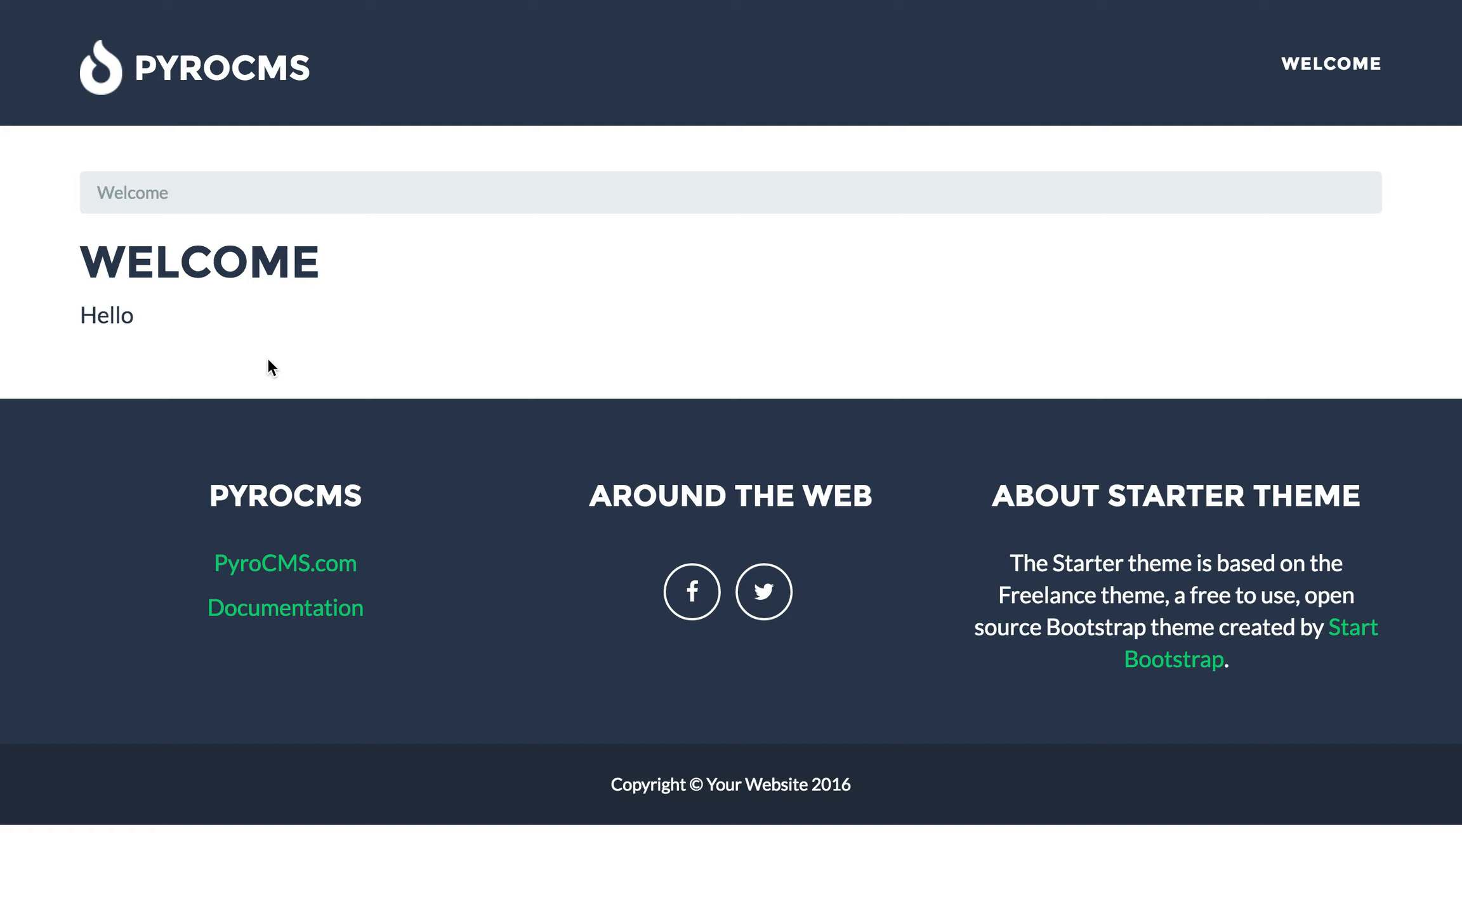
key(ctrl+shift+Tab)
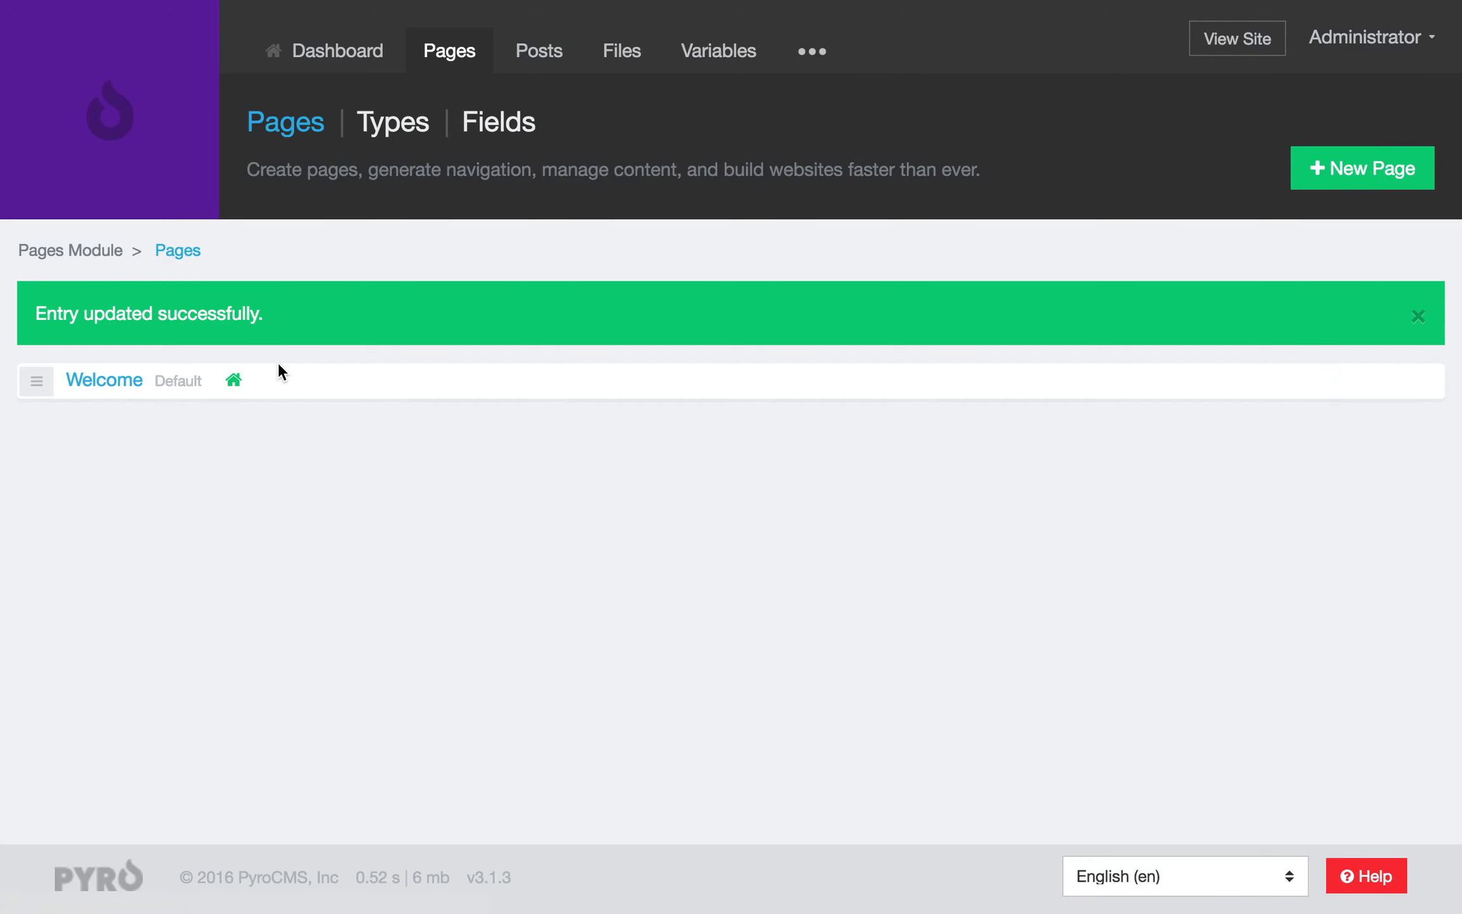
click(95, 383)
Switch to Terminal and open the .env file in nano.
key(super+Tab)
key(super+Tab)
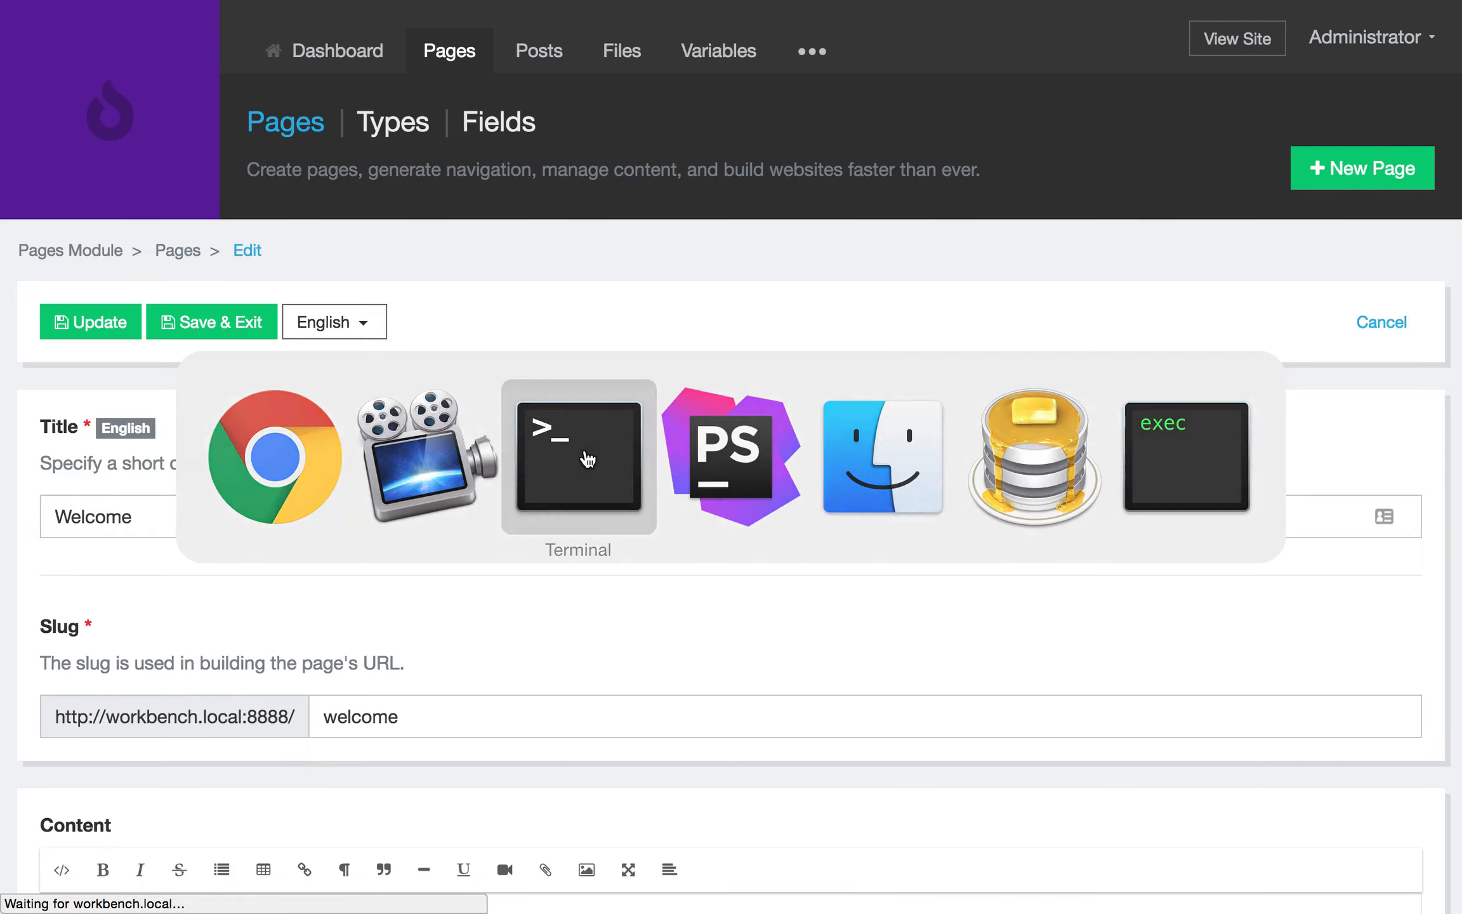
text(naon)
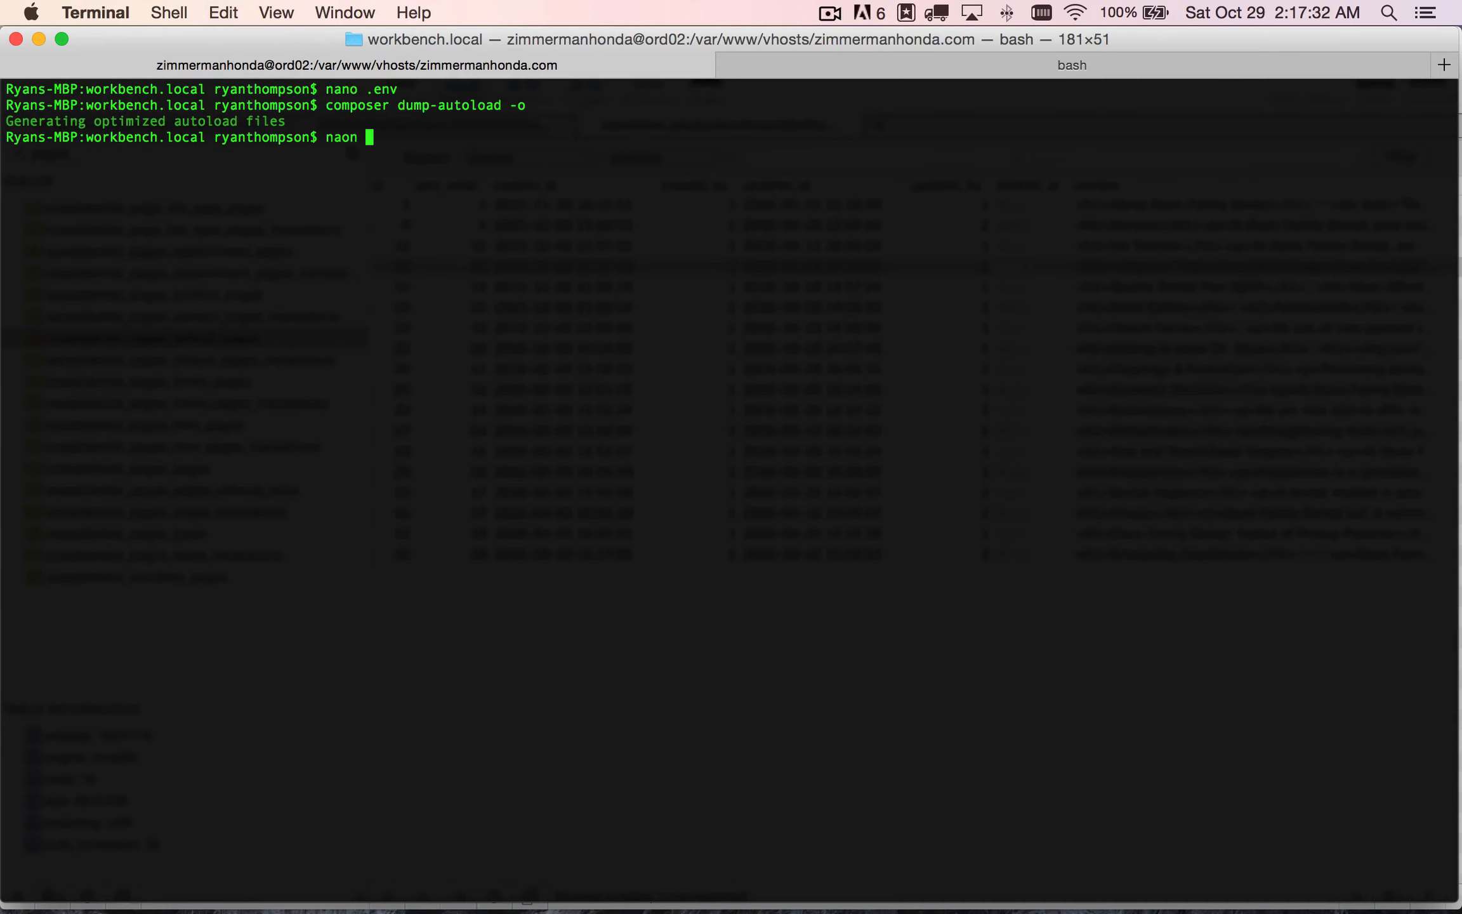
key(BackSpace)
key(BackSpace)
text(no .env)
key(Return)
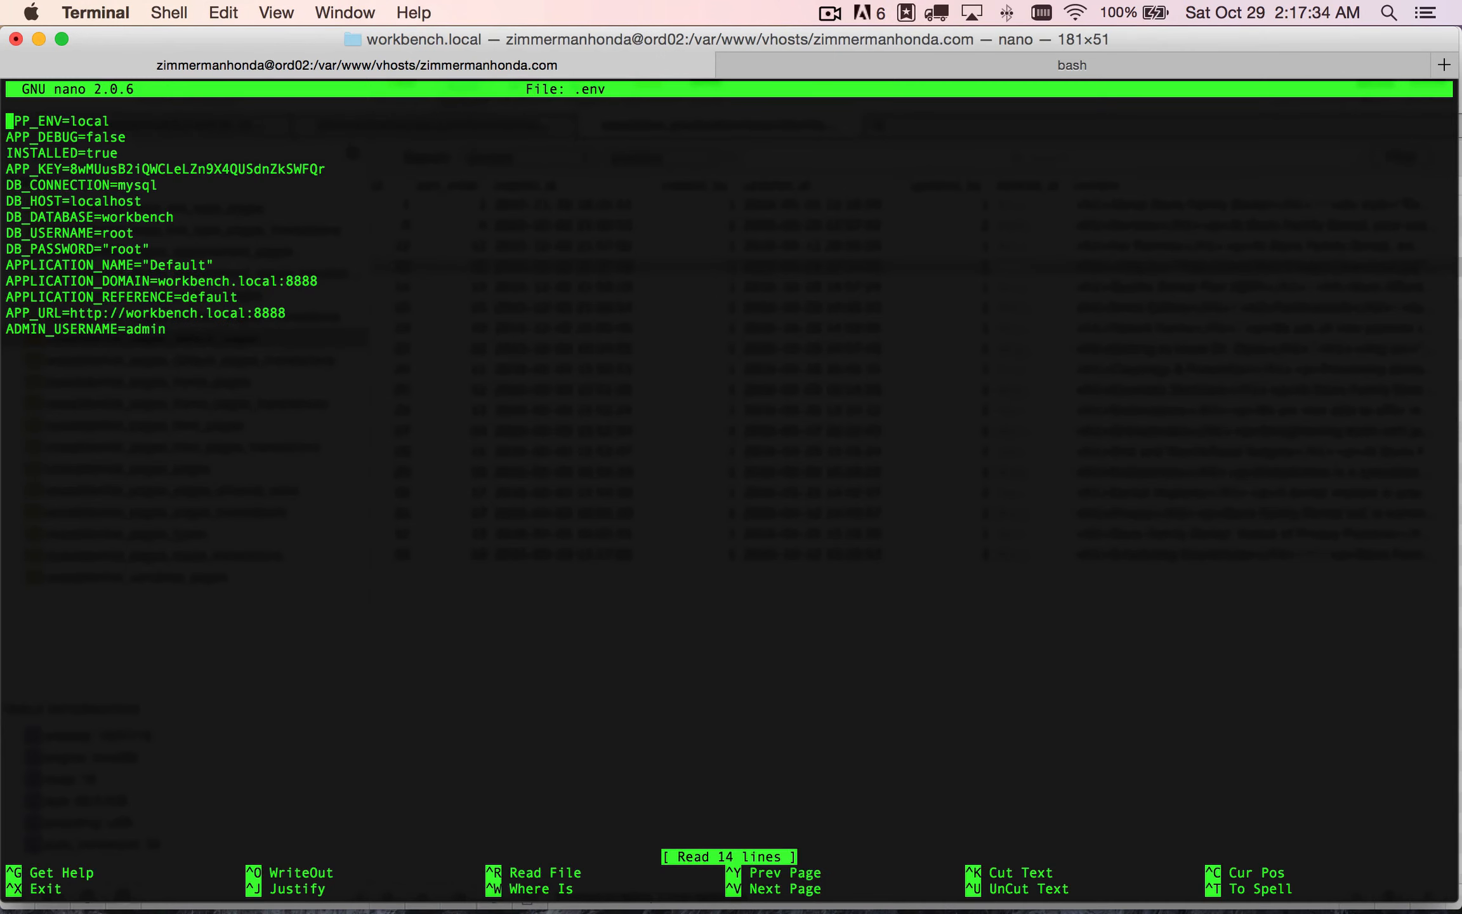
Set APP_DEBUG to true in the .env file, save the file and exit nano.
key(Down)
key(Down)
key(Up)
key(End)
key(BackSpace)
key(BackSpace)
key(BackSpace)
key(BackSpace)
key(BackSpace)
text(true)
key(ctrl+x)
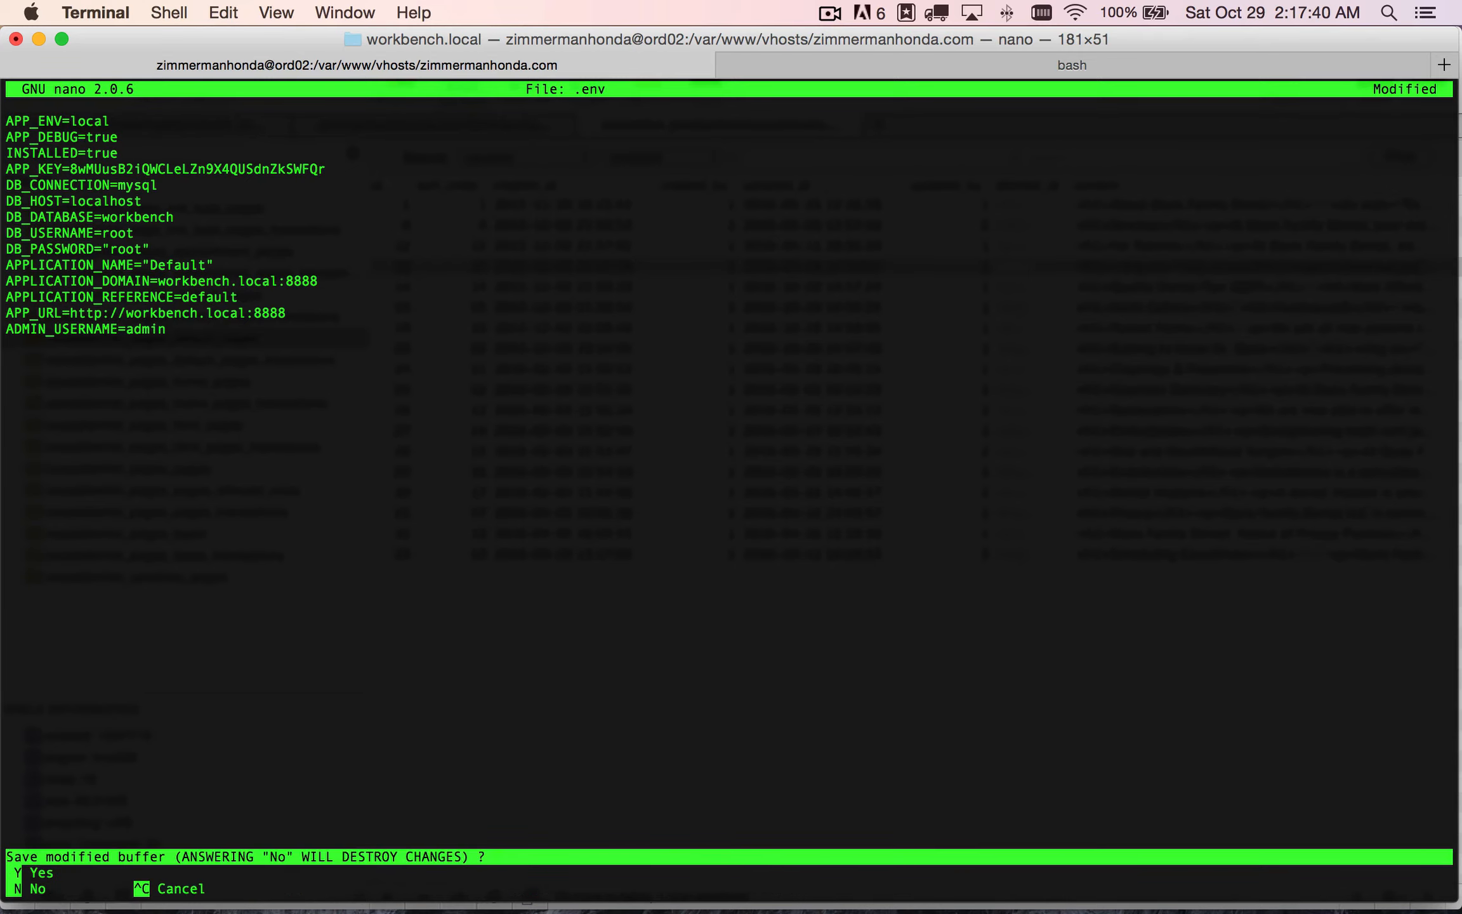
key(y)
key(Return)
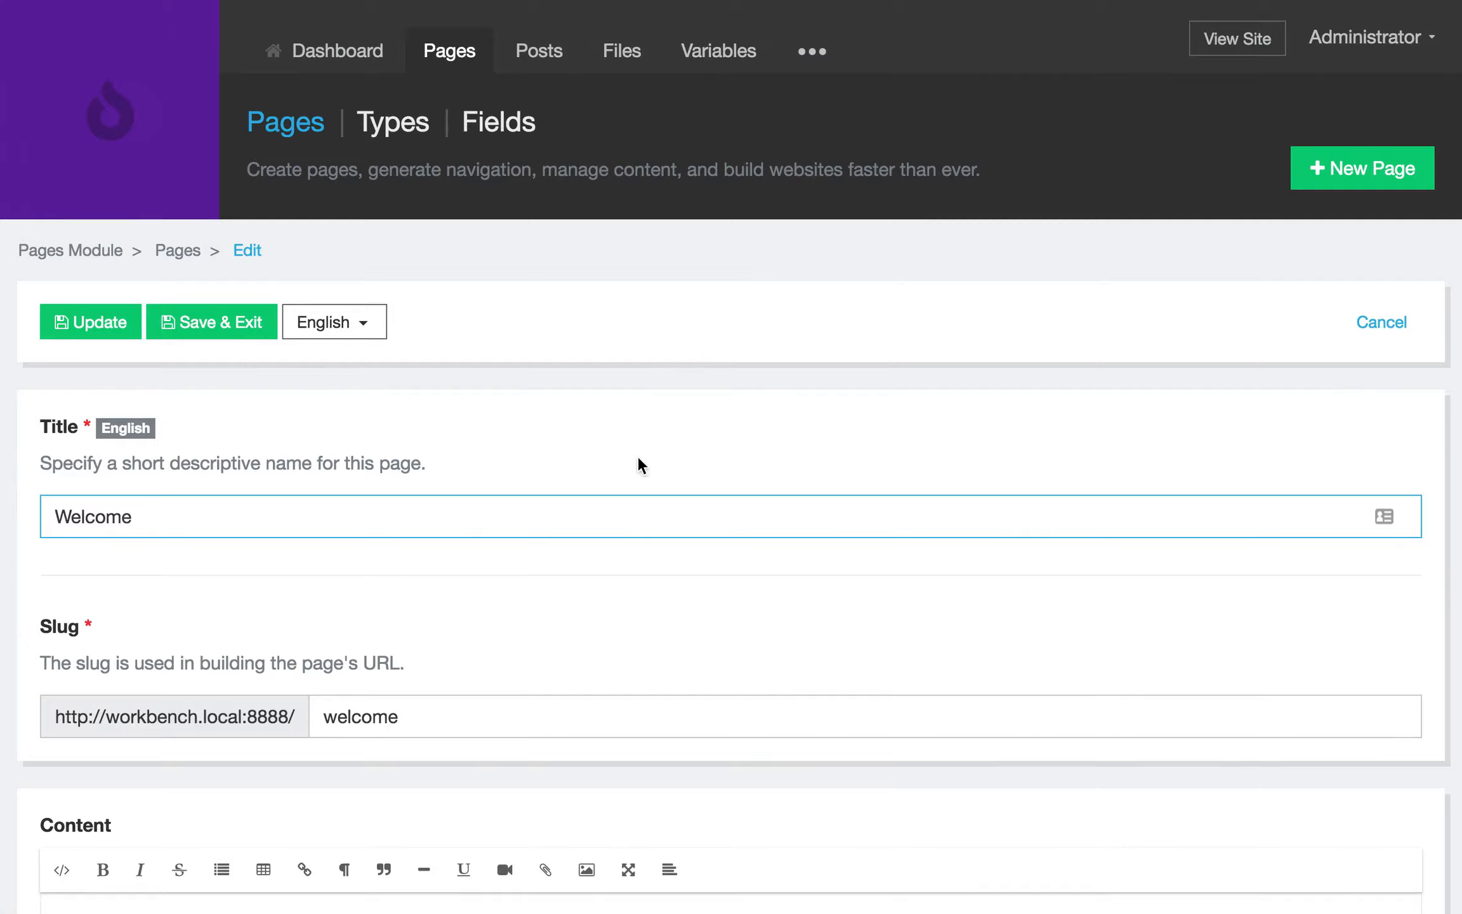
In Chrome, copy the path storage/streams/default/pages/default_pages/1/content.twig shown beneath the Welcome page's content editor, and switch to PhpStorm.
scroll(638, 459, down, 6)
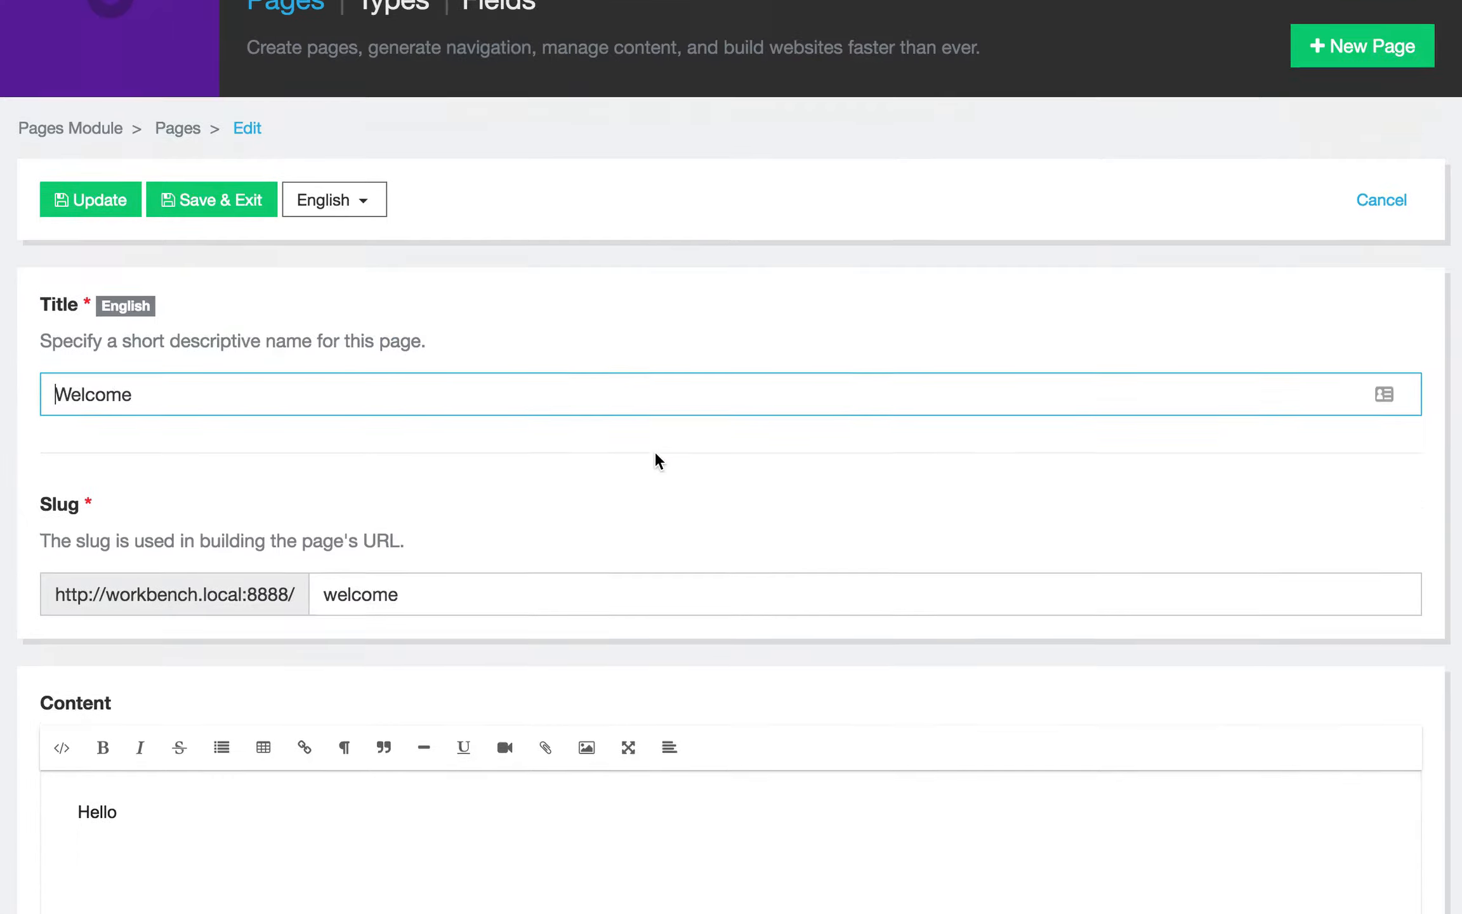
scroll(587, 505, down, 2)
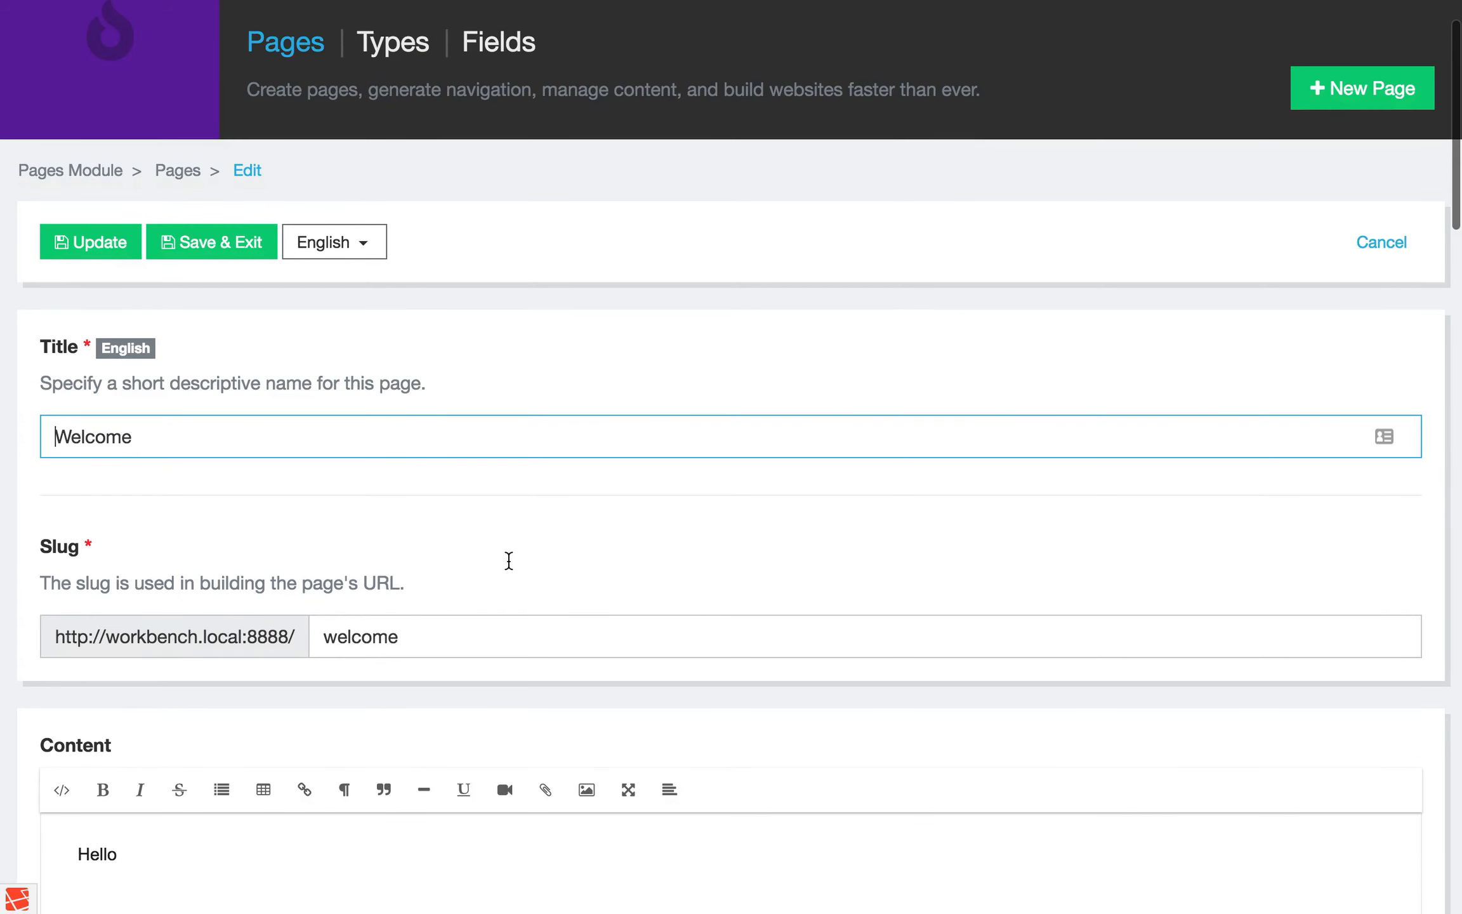
scroll(508, 560, down, 10)
scroll(507, 561, down, 2)
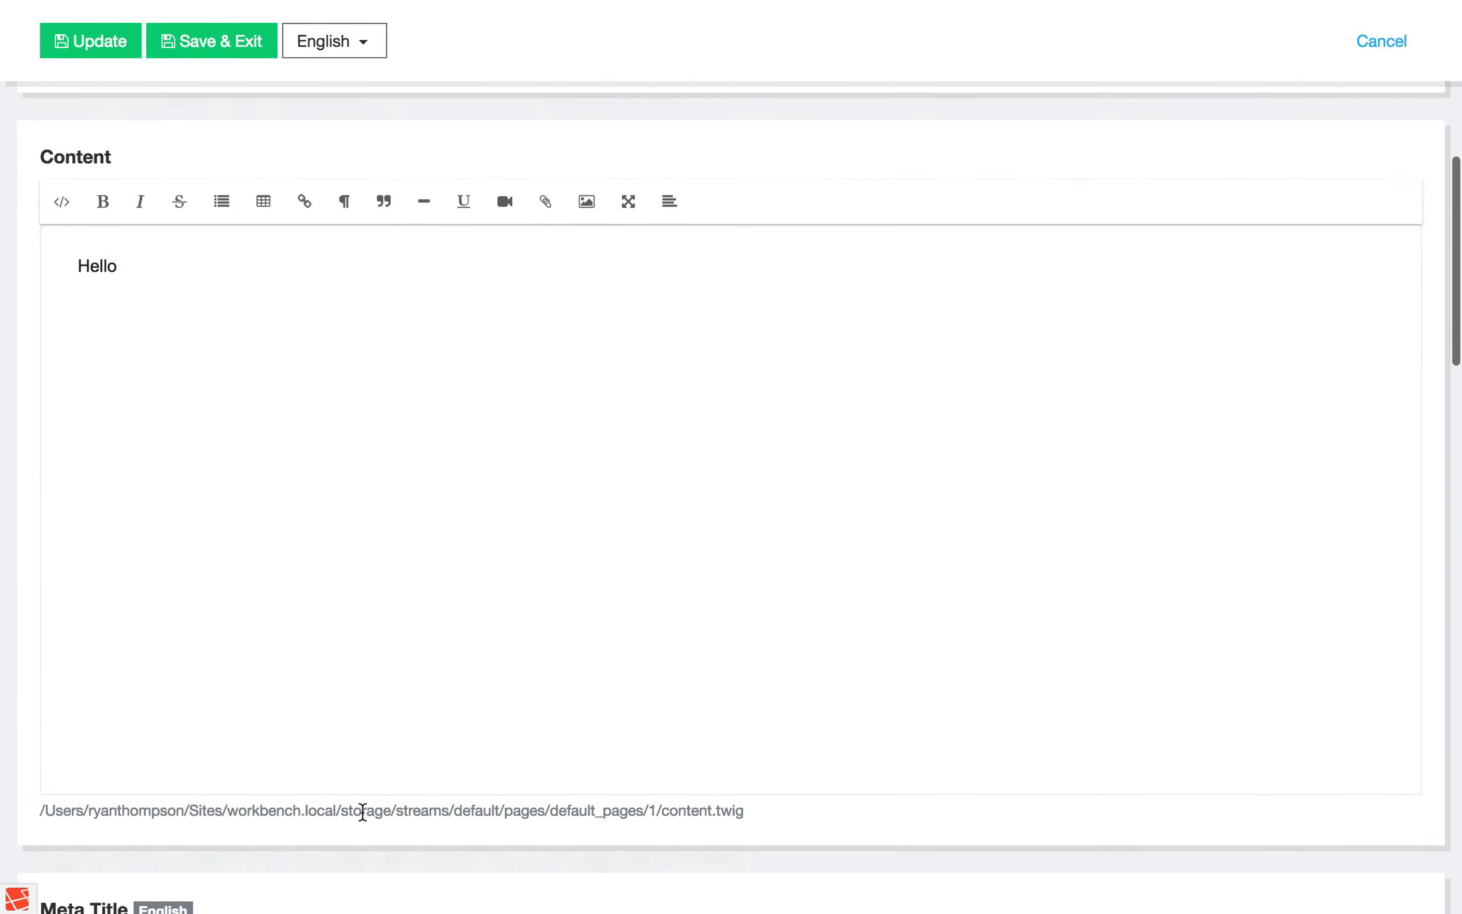
drag(363, 810, 744, 811)
key(super+Tab)
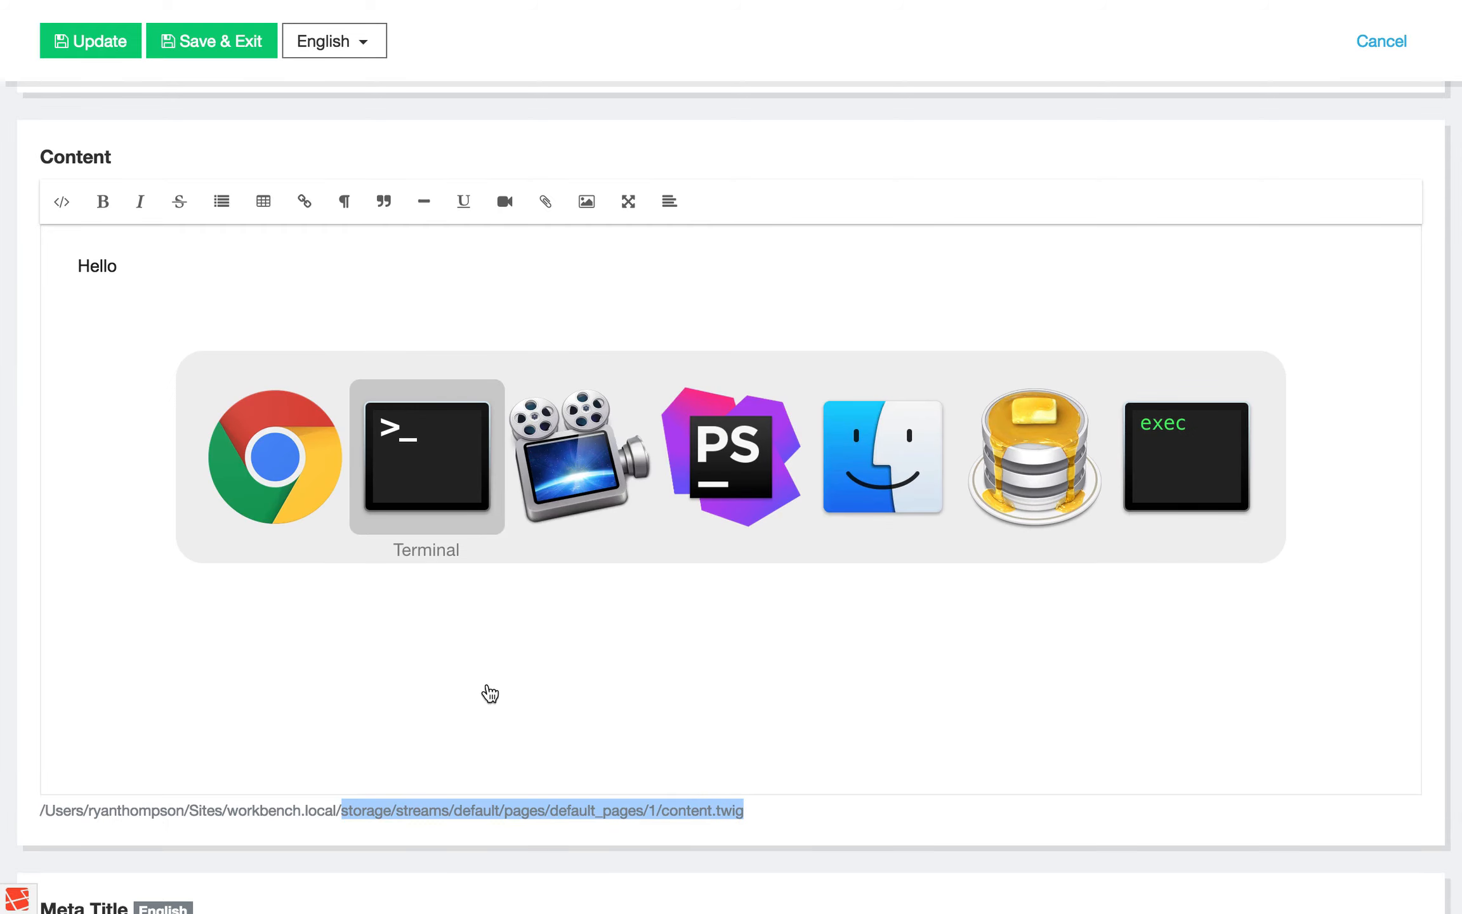
click(750, 483)
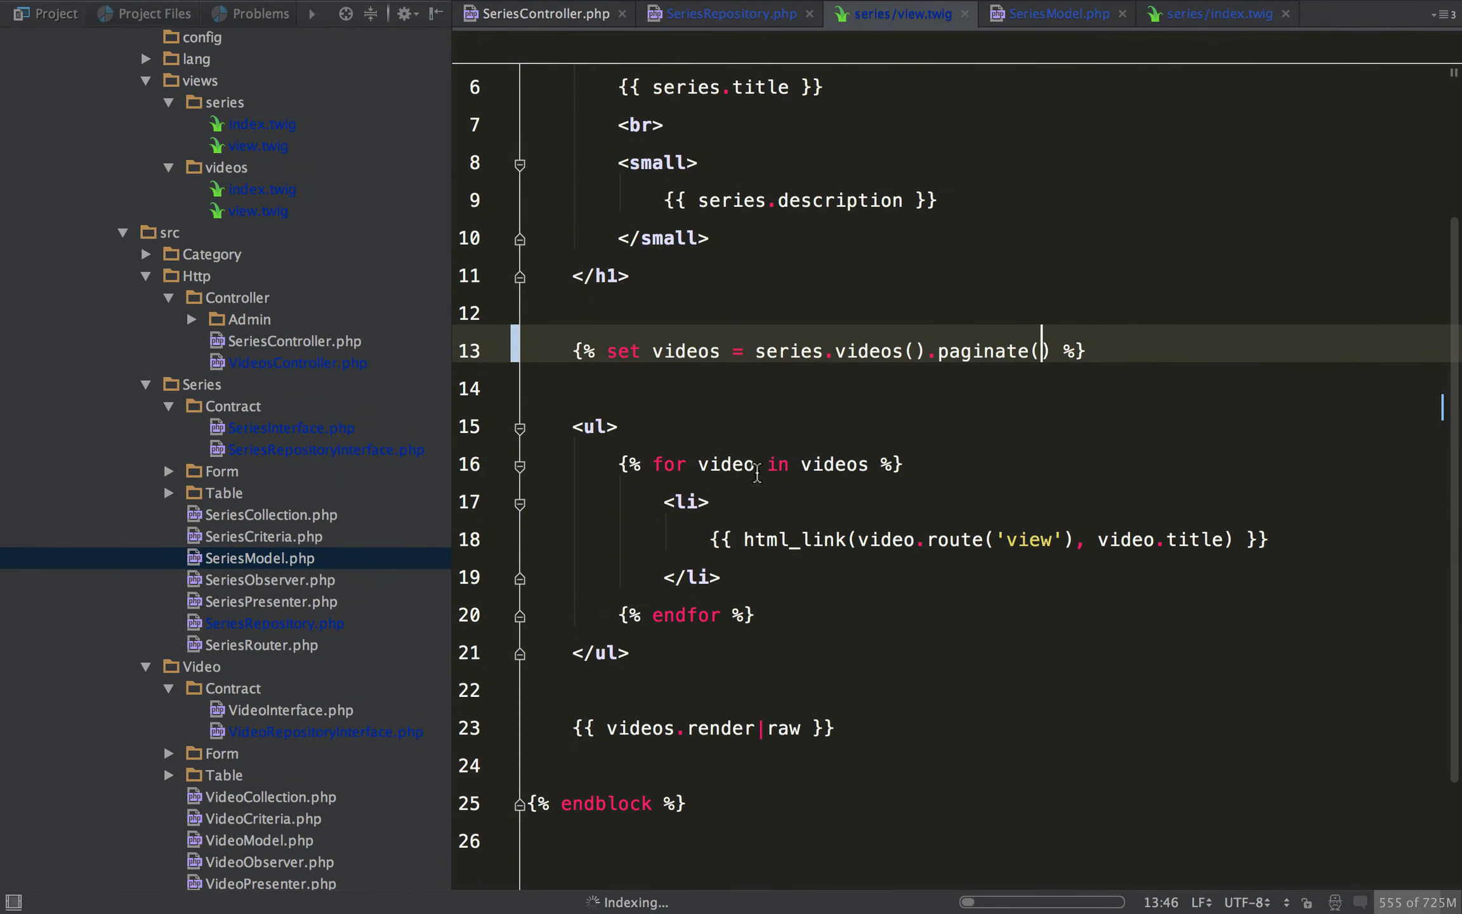
Close all the files open in the code editor.
click(861, 410)
key(super+w)
key(super+w)
key(super+w)
key(super+w)
key(super+w)
key(super+w)
key(super+w)
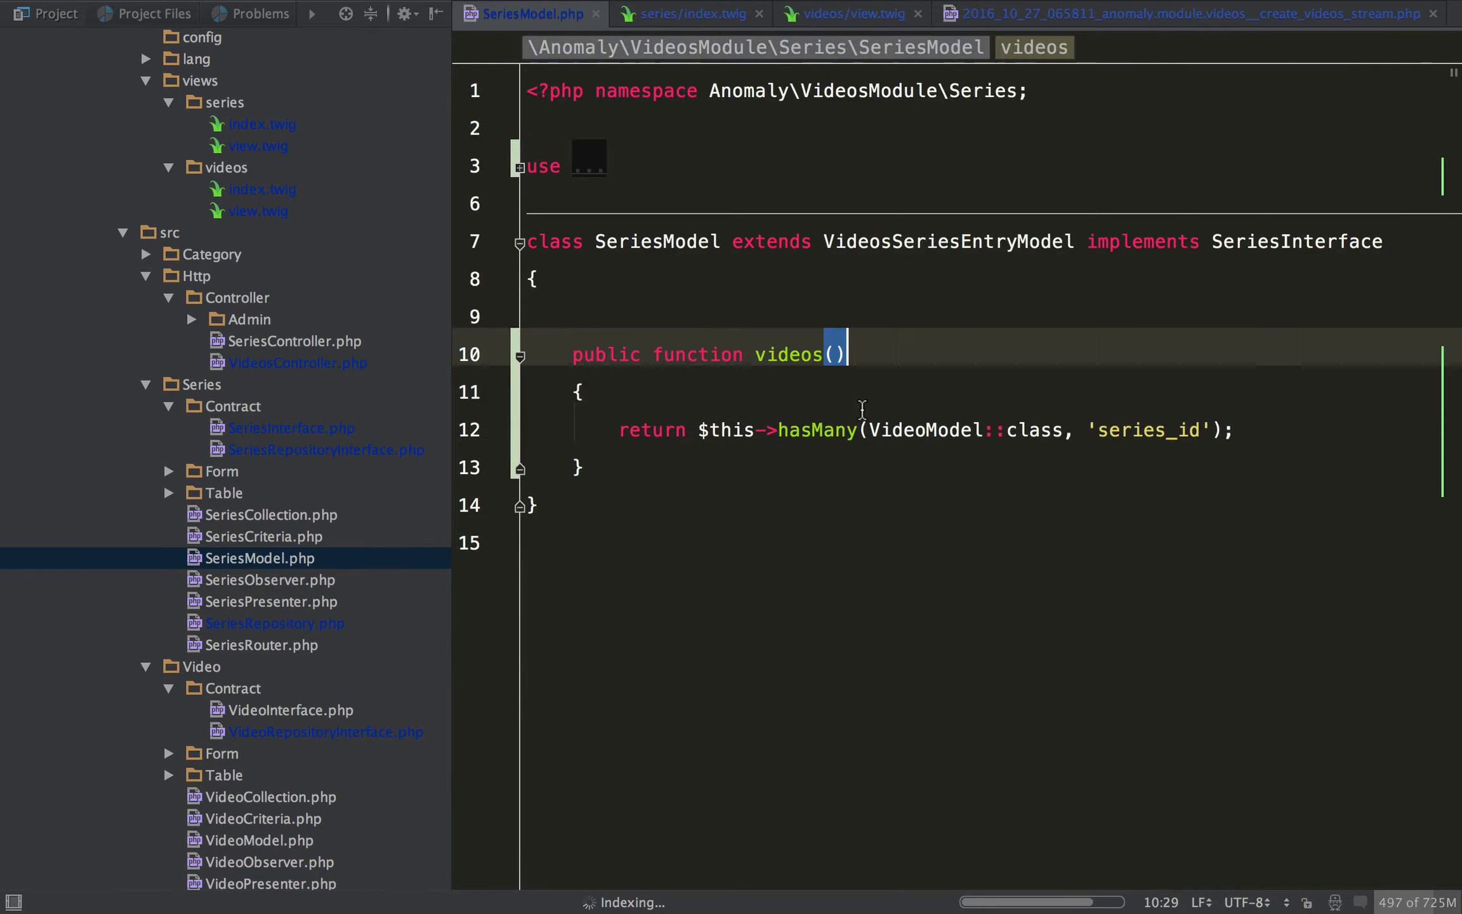
key(super+w)
Collapse the project tree up to the workbench.local root folder.
key(Left)
key(Left)
key(Left)
key(Left)
key(Left)
key(Left)
key(Left)
key(Left)
key(Left)
key(Left)
key(Left)
key(Left)
key(Left)
key(Left)
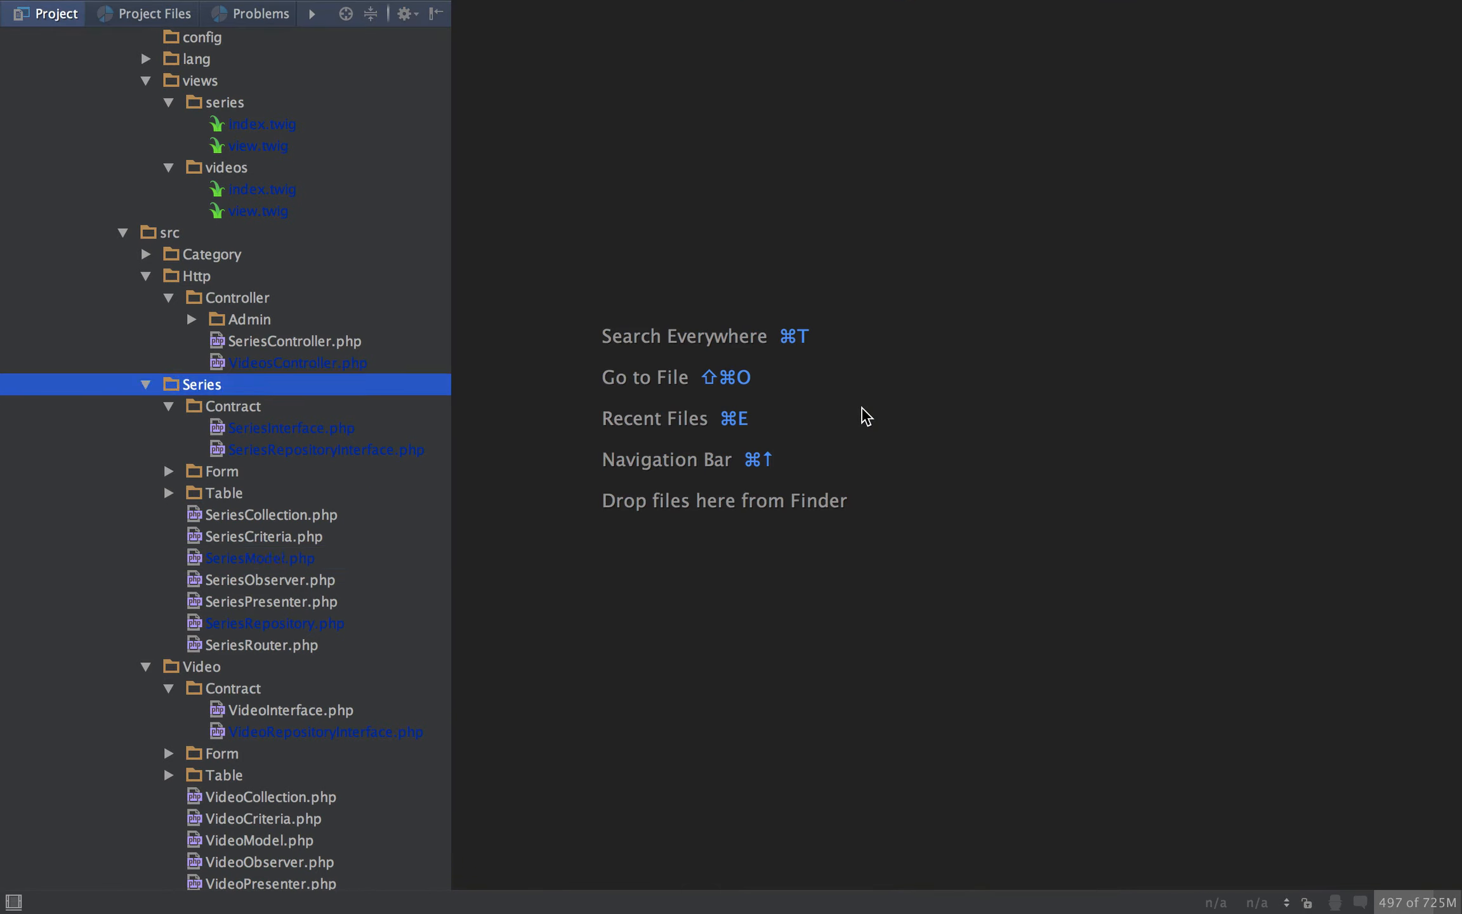
Find the Welcome page's content.twig in the project using the copied path and open it.
key(super+t)
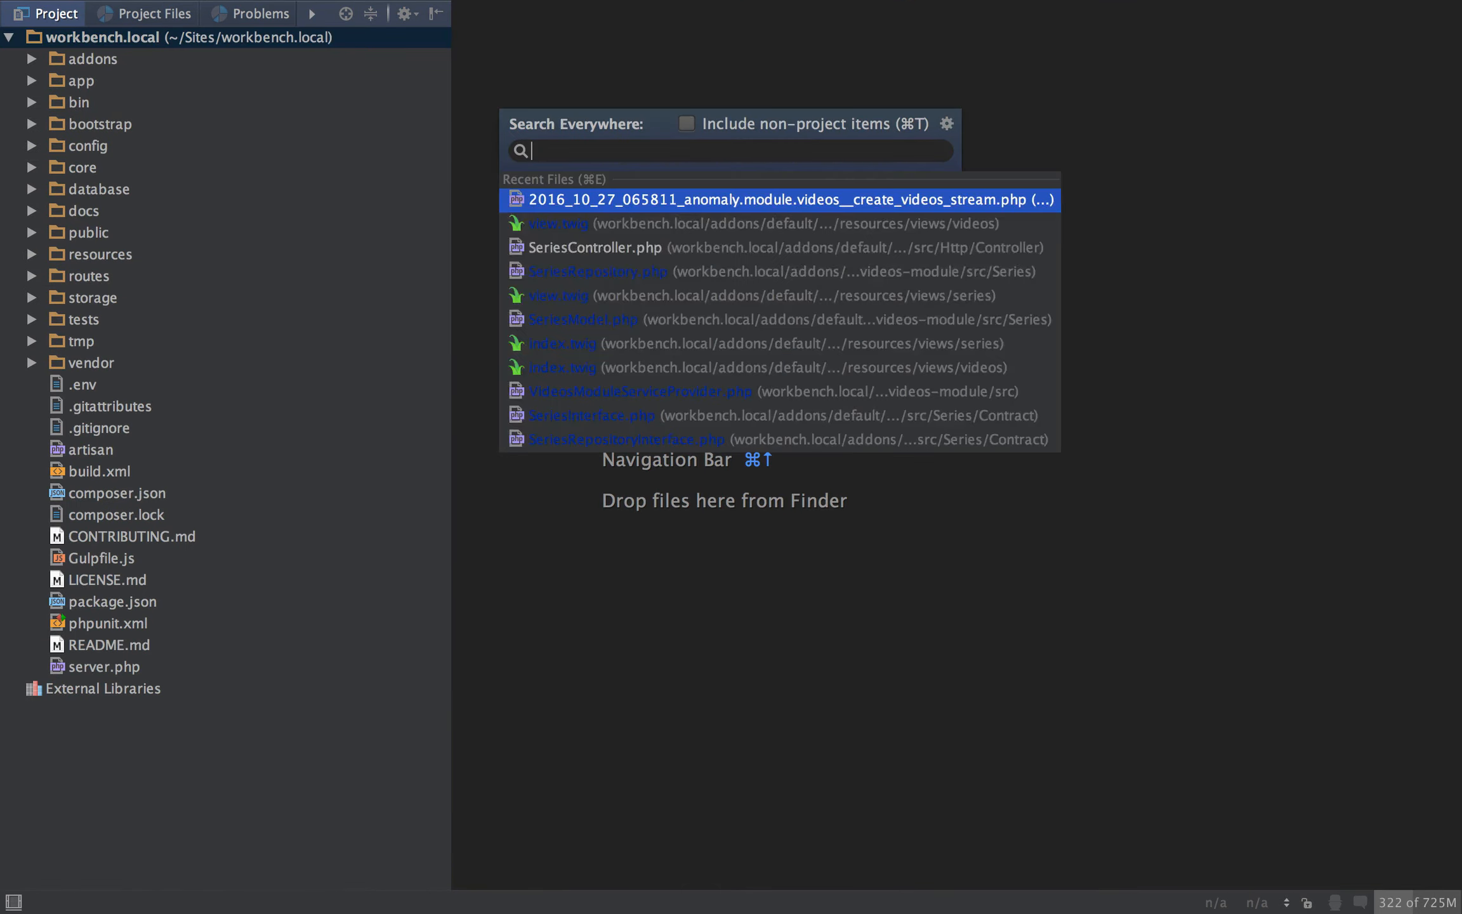
key(super+v)
key(Return)
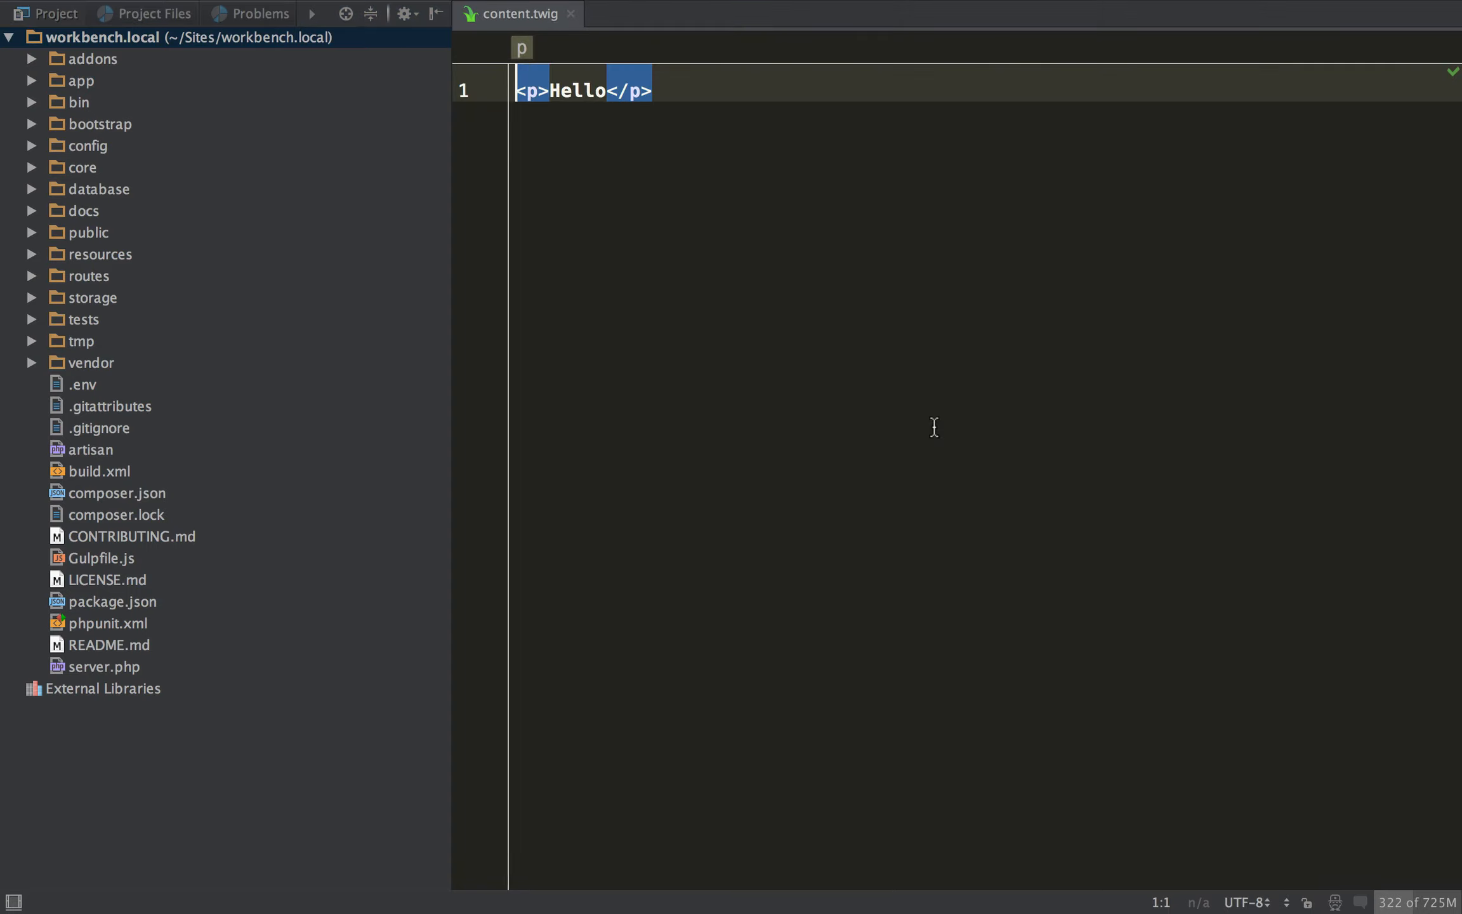
Add the paragraph <p>This is a test.</p> two lines below the Hello paragraph in content.twig and save the file.
click(934, 424)
key(Return)
key(Return)
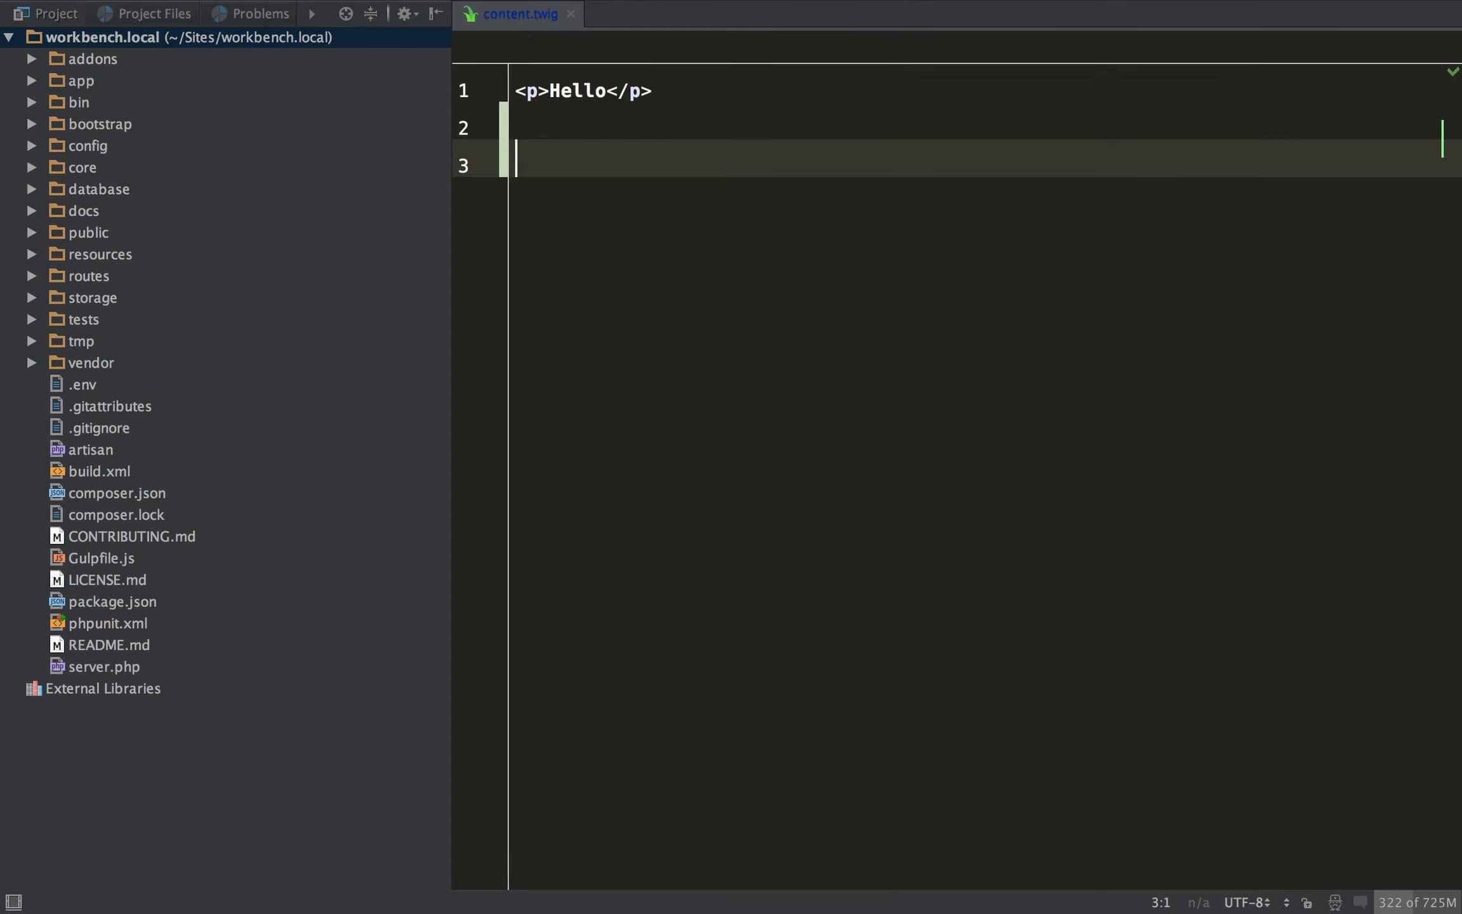
text(<p>This is  a</p>)
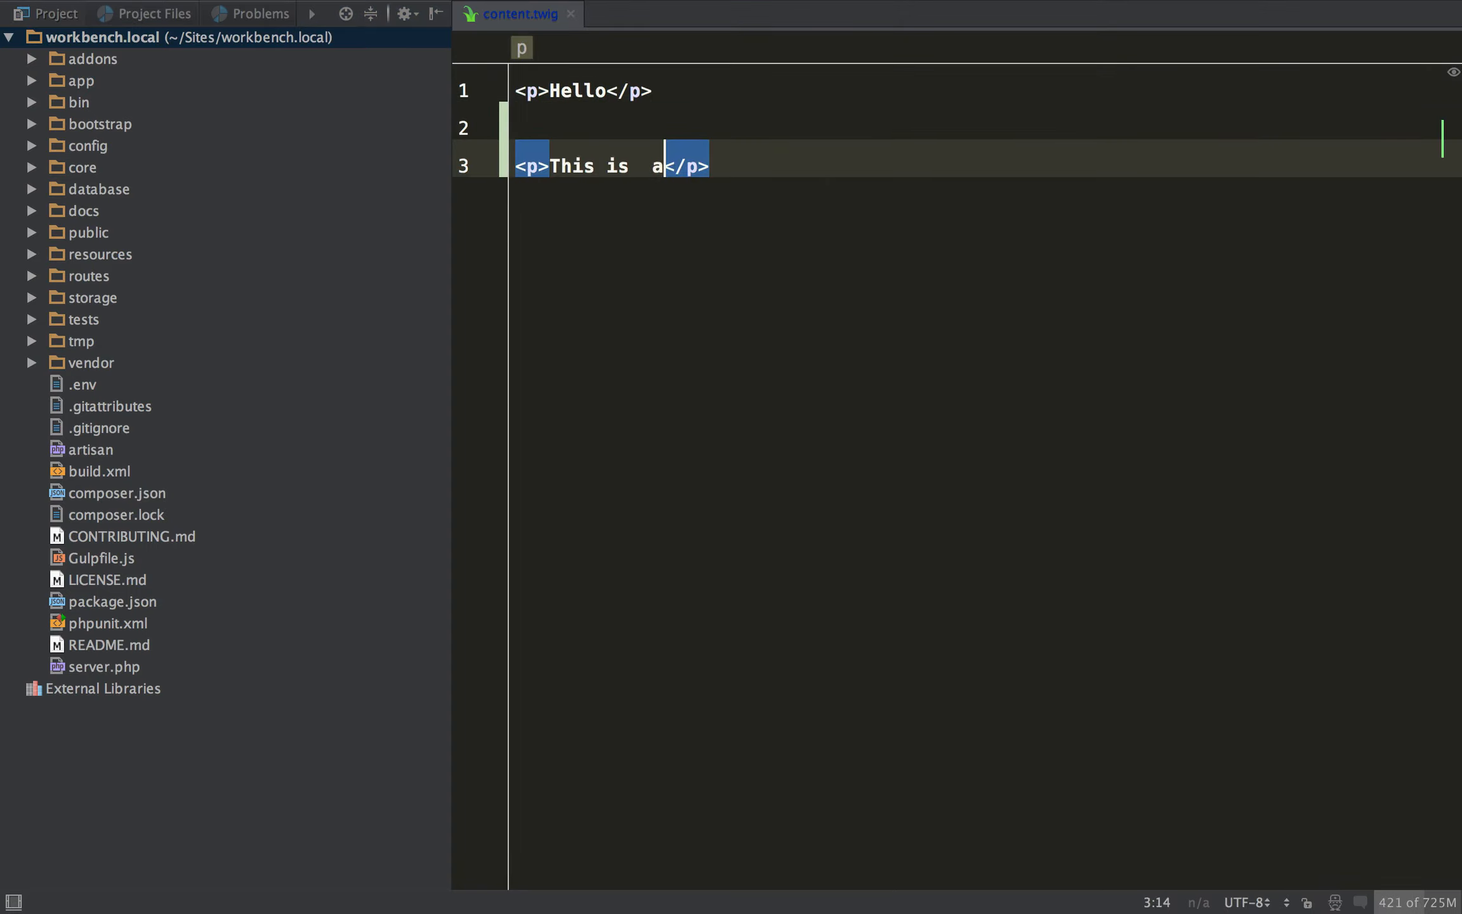
key(BackSpace)
key(BackSpace)
text(a test.)
key(super+s)
Switch to Chrome and reload the public Welcome page and its edit form to check the content.
key(super+Tab)
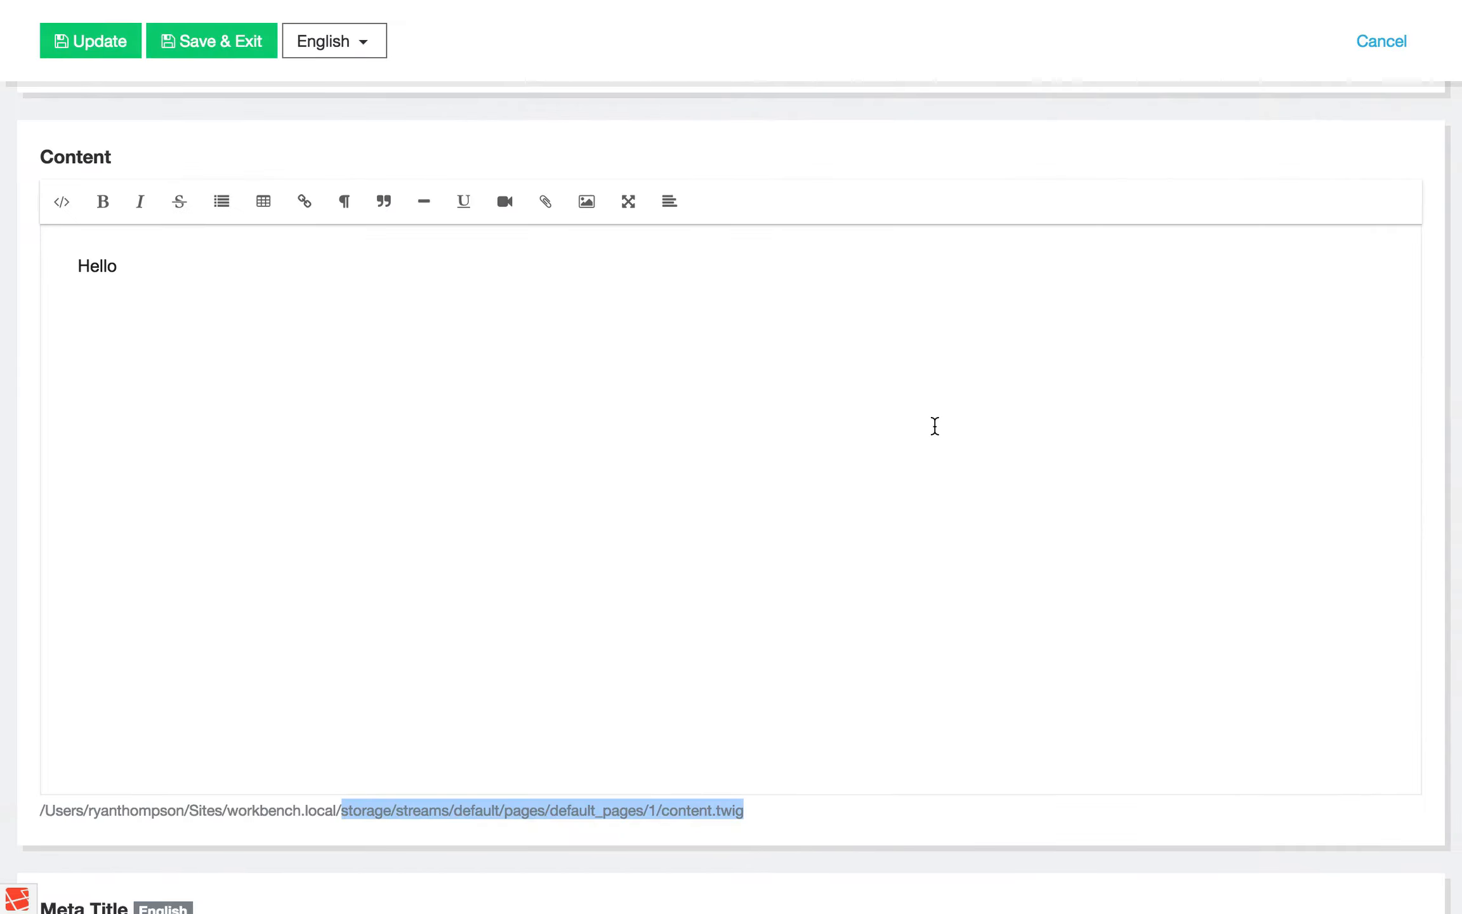
key(ctrl+Tab)
key(super+r)
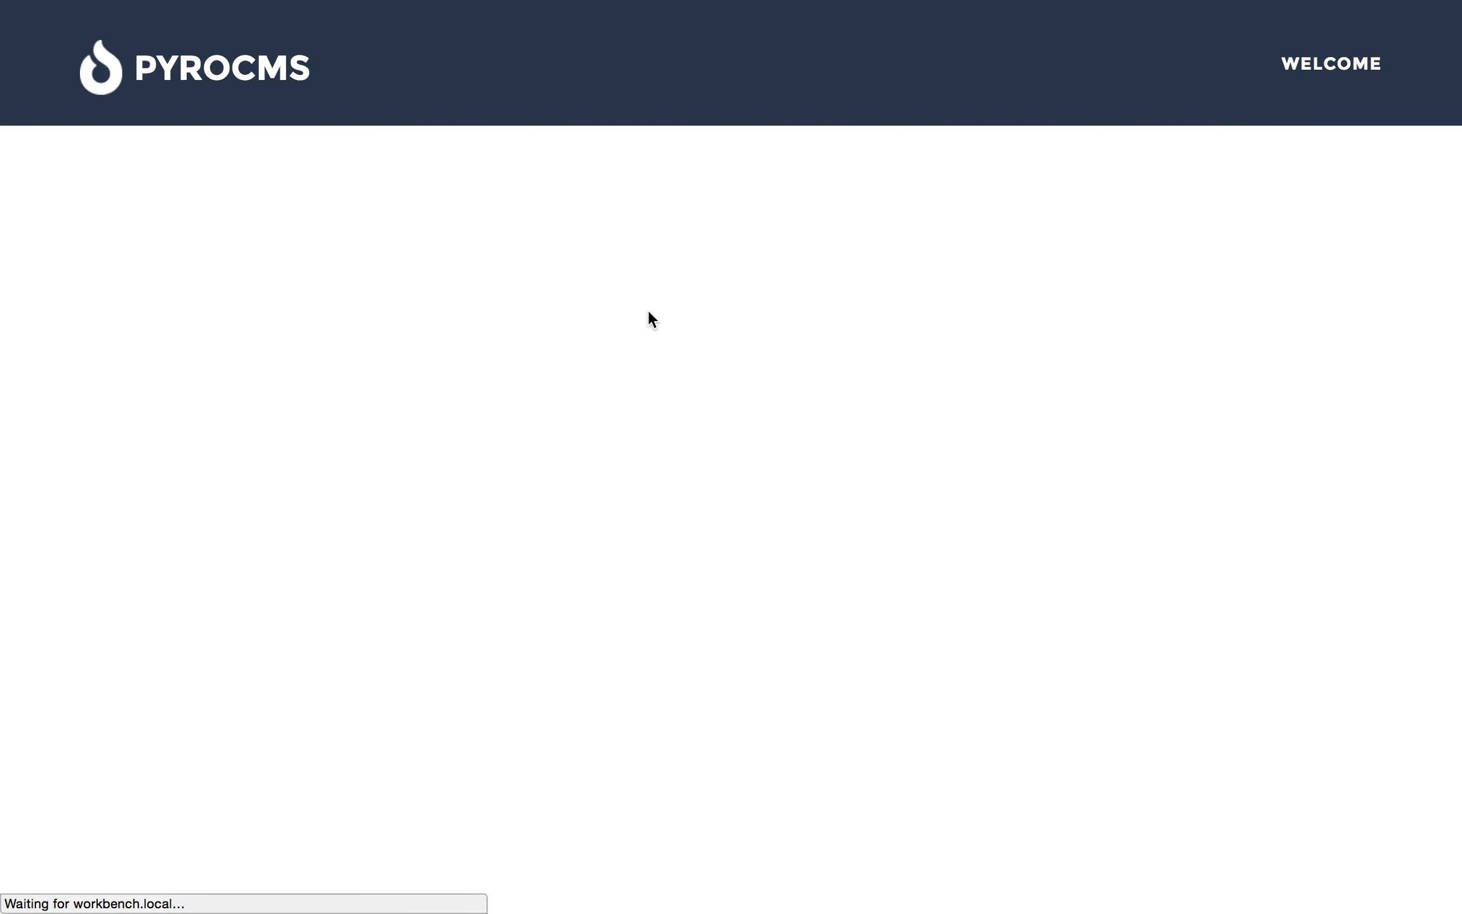
key(ctrl+shift+Tab)
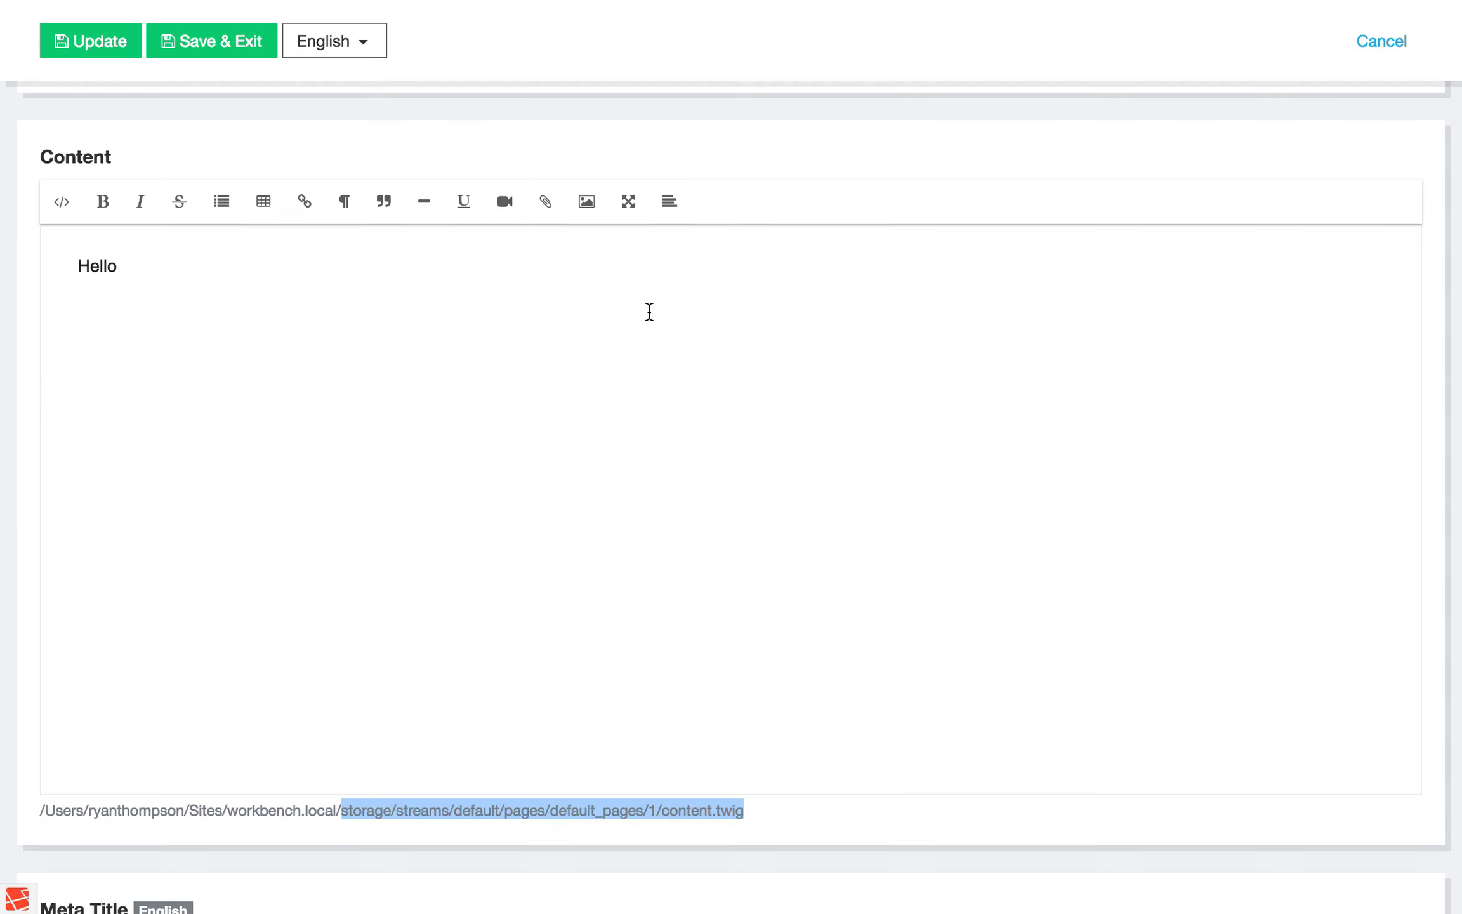
key(super+r)
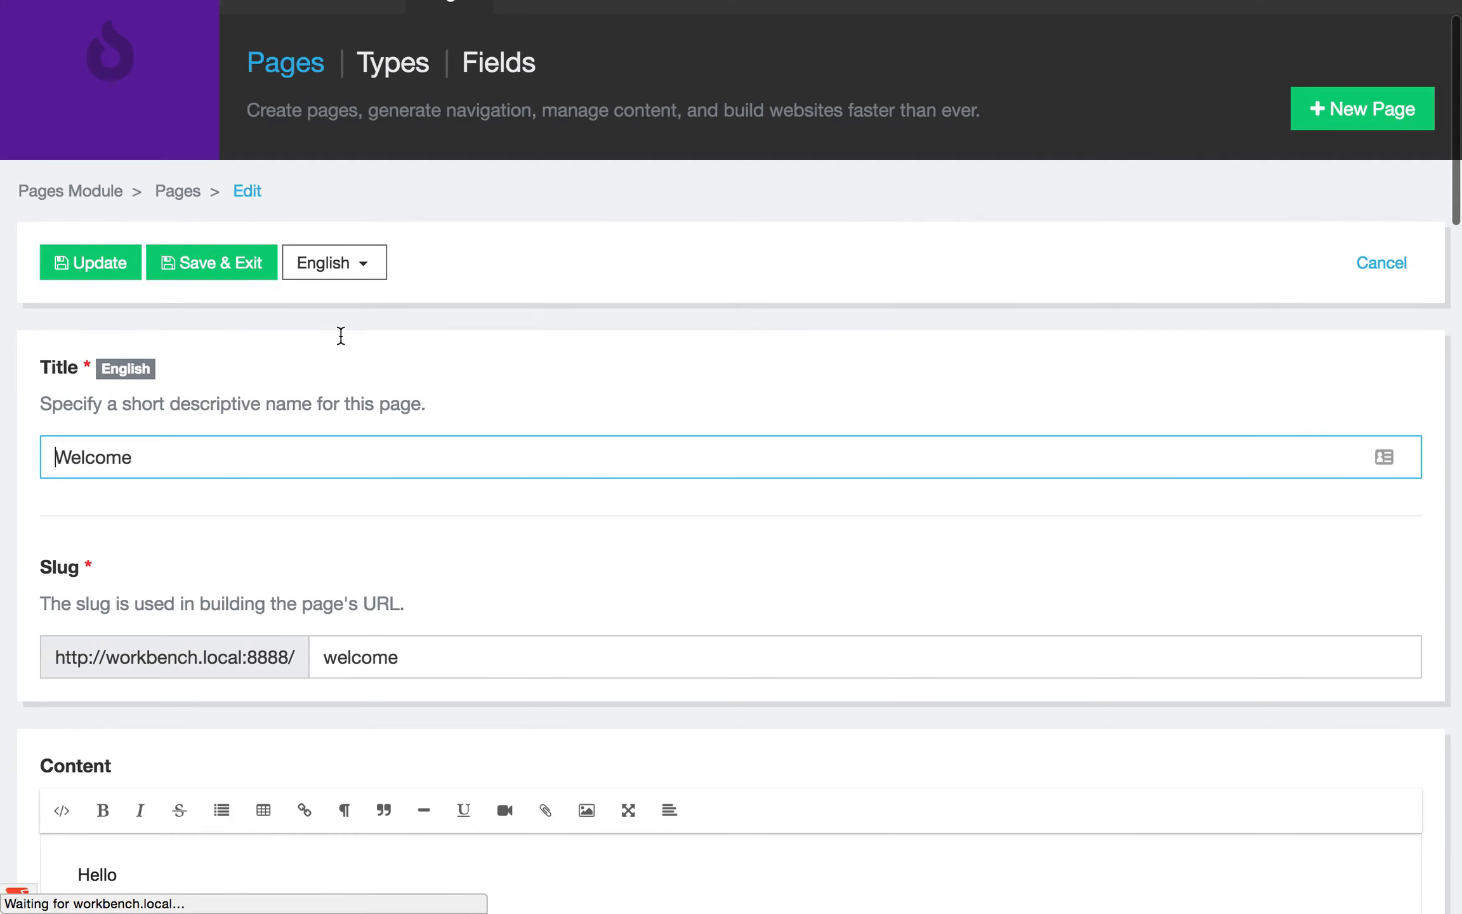
scroll(341, 335, down, 5)
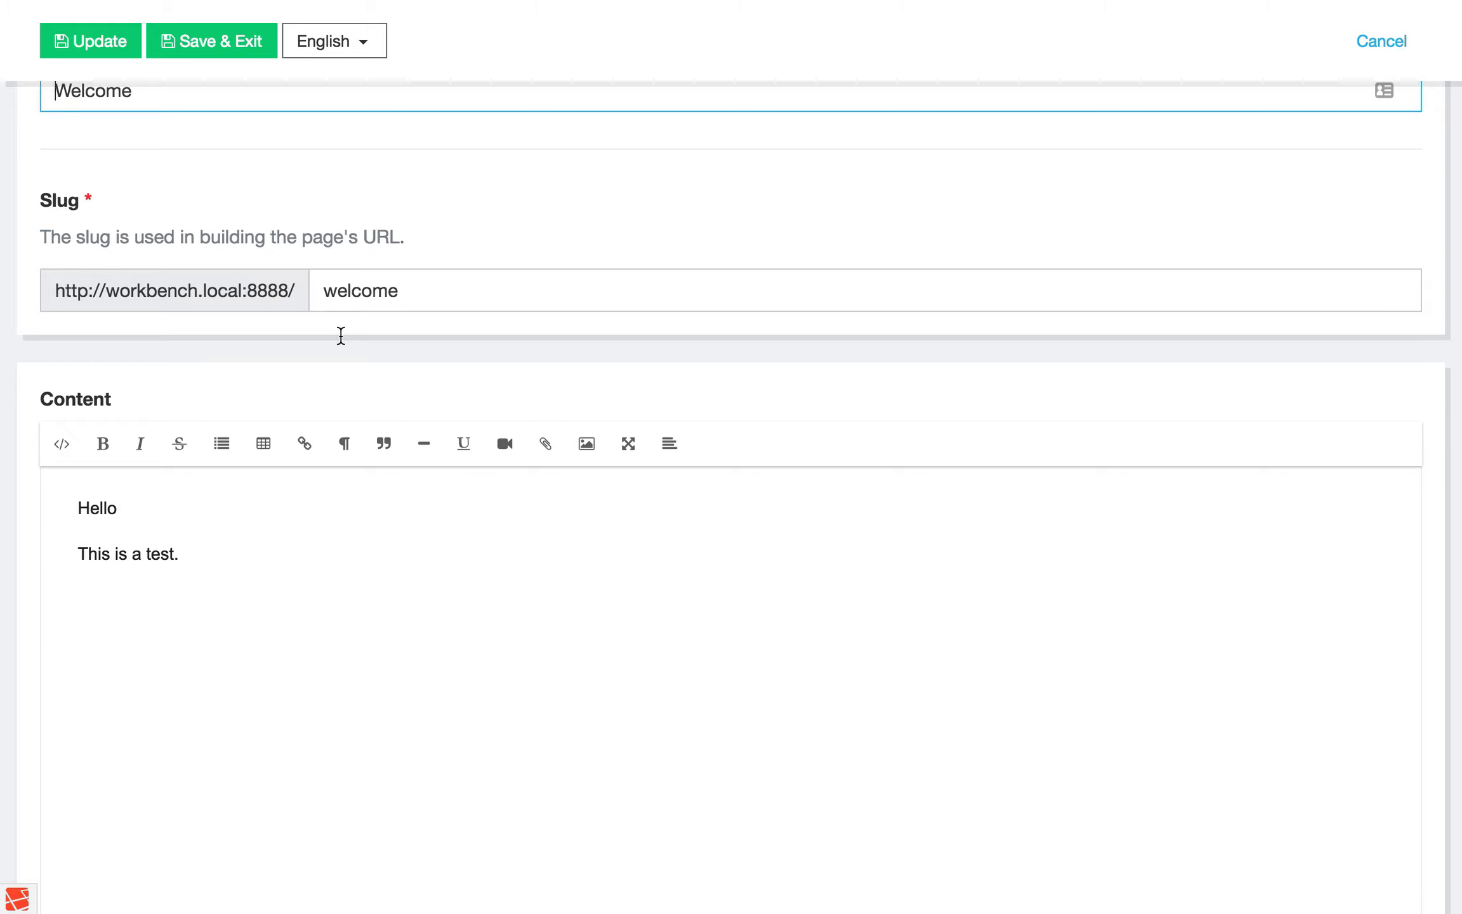
Start a new page field of the File type and name it "Banner".
scroll(340, 335, up, 7)
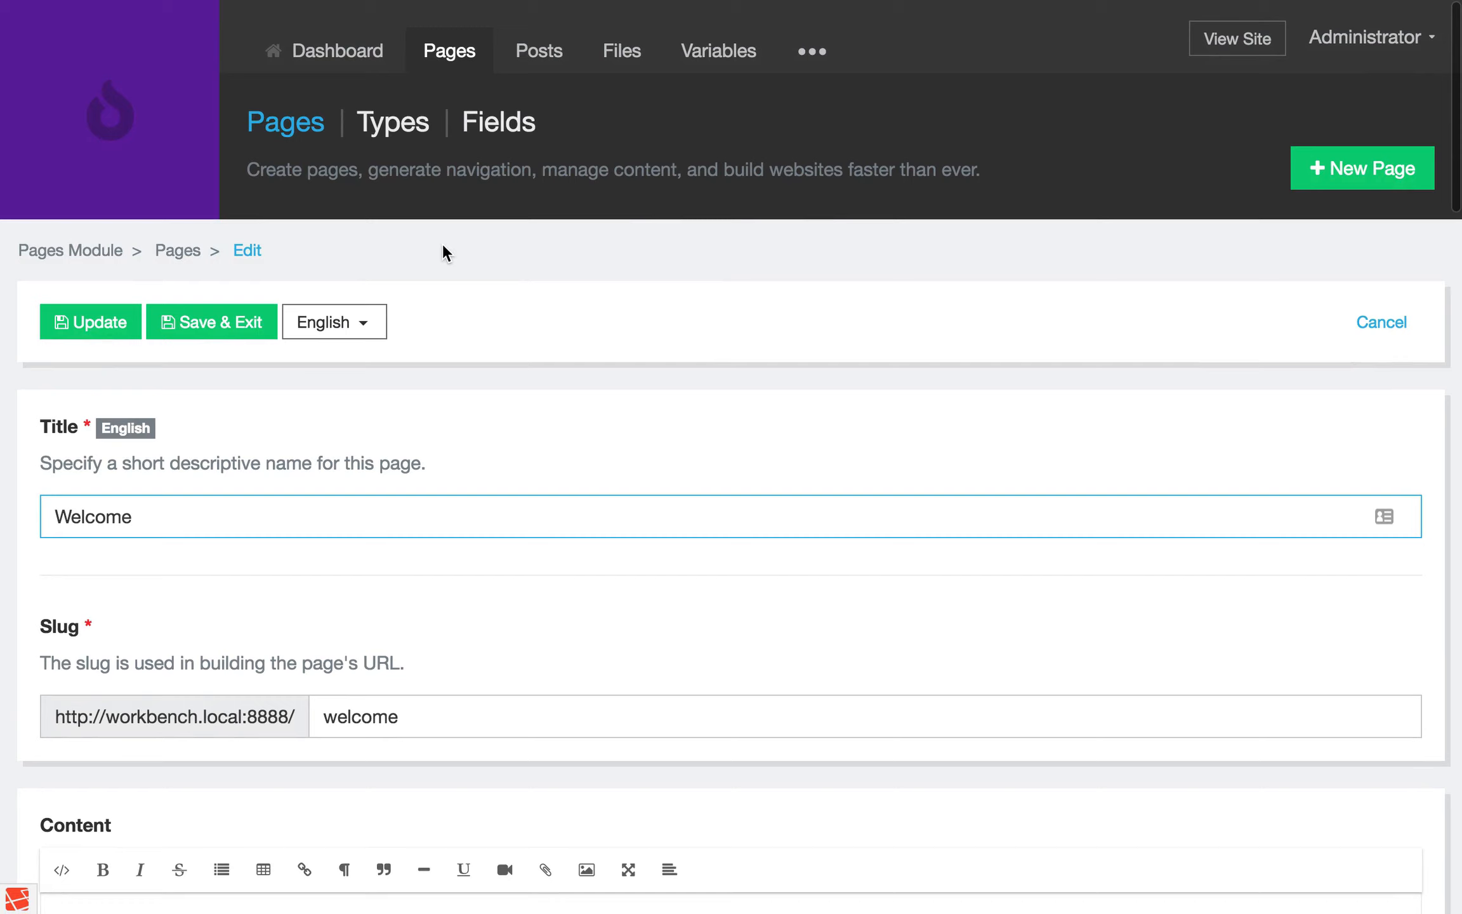
click(401, 132)
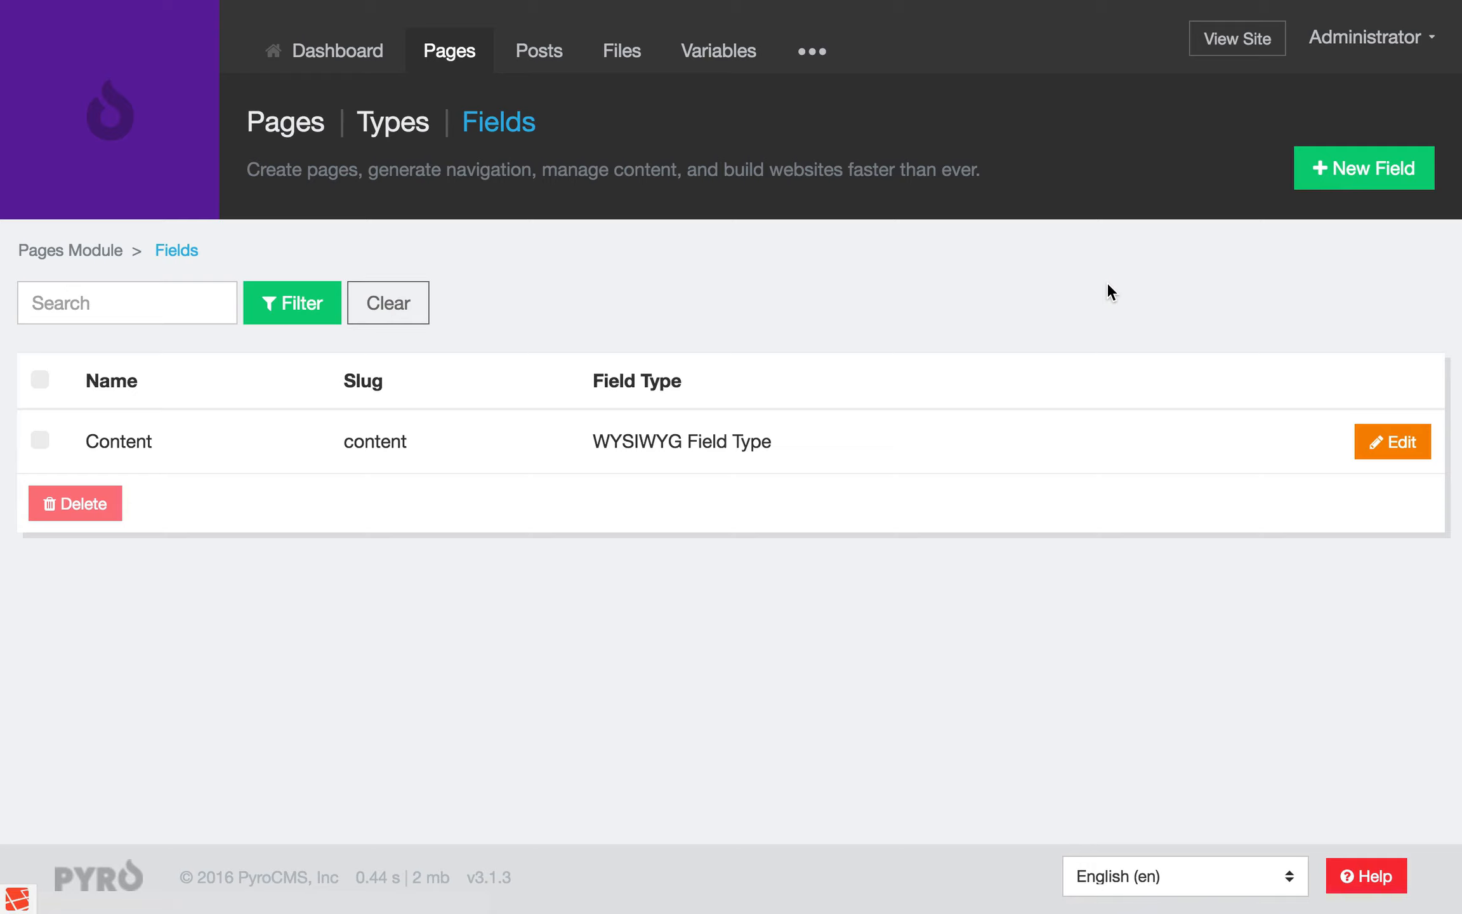
click(1384, 164)
scroll(558, 506, down, 5)
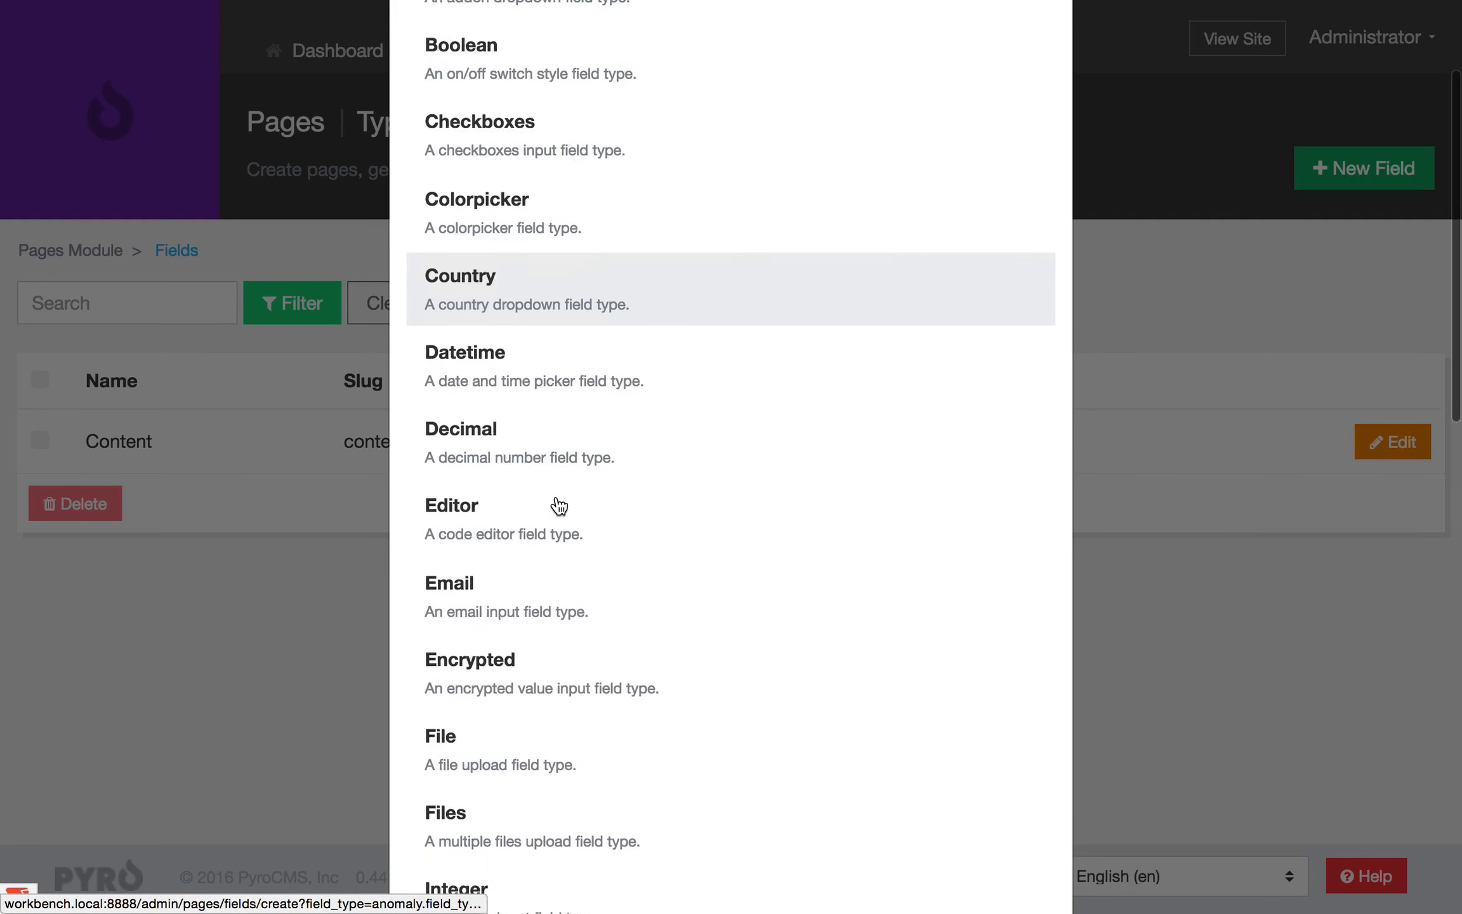
click(540, 591)
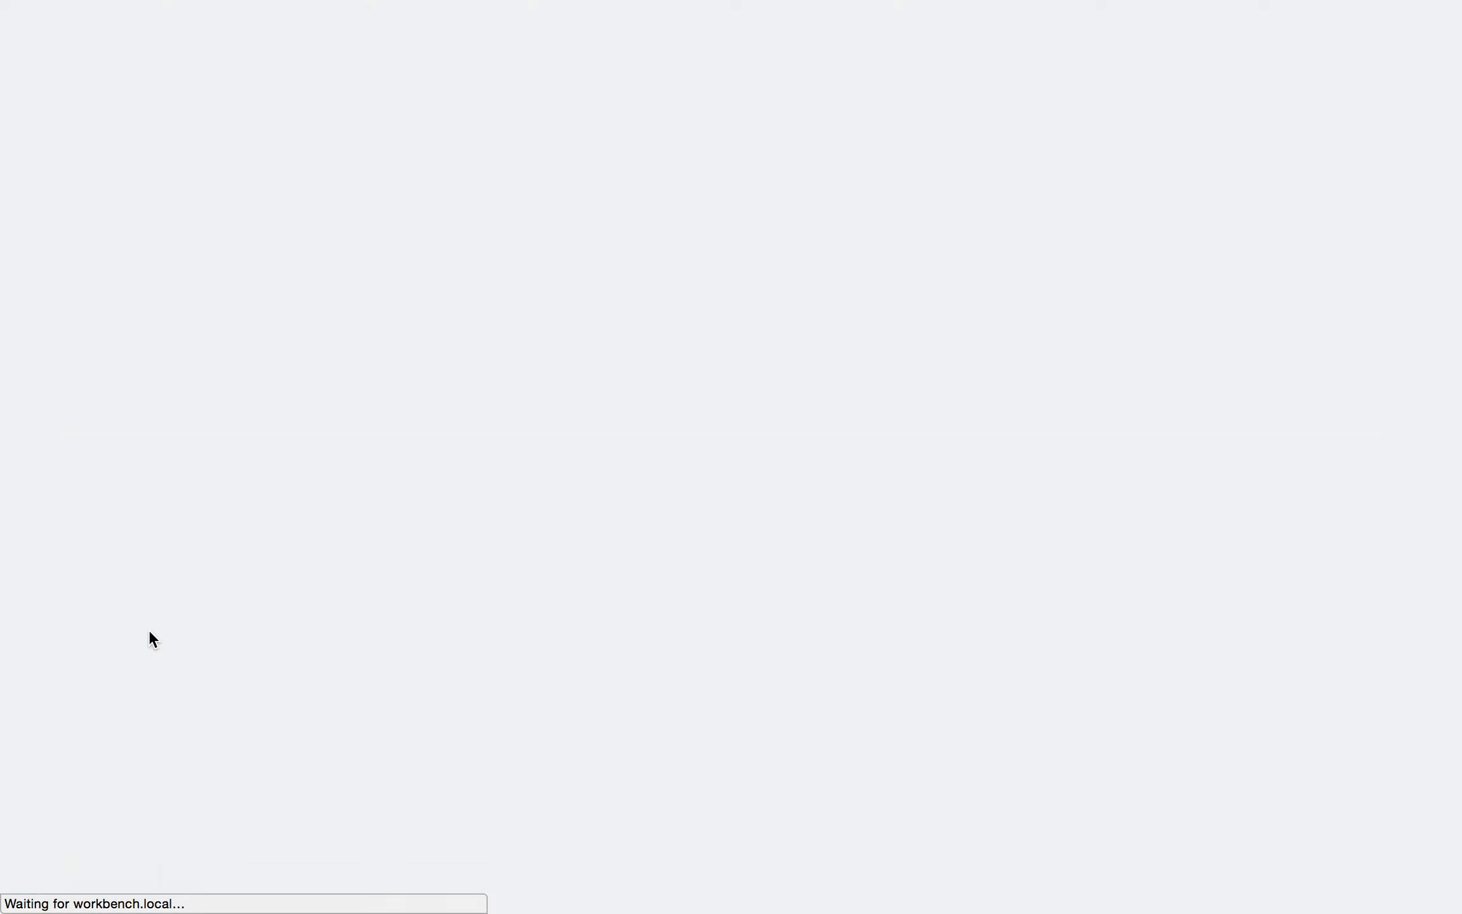
text(N)
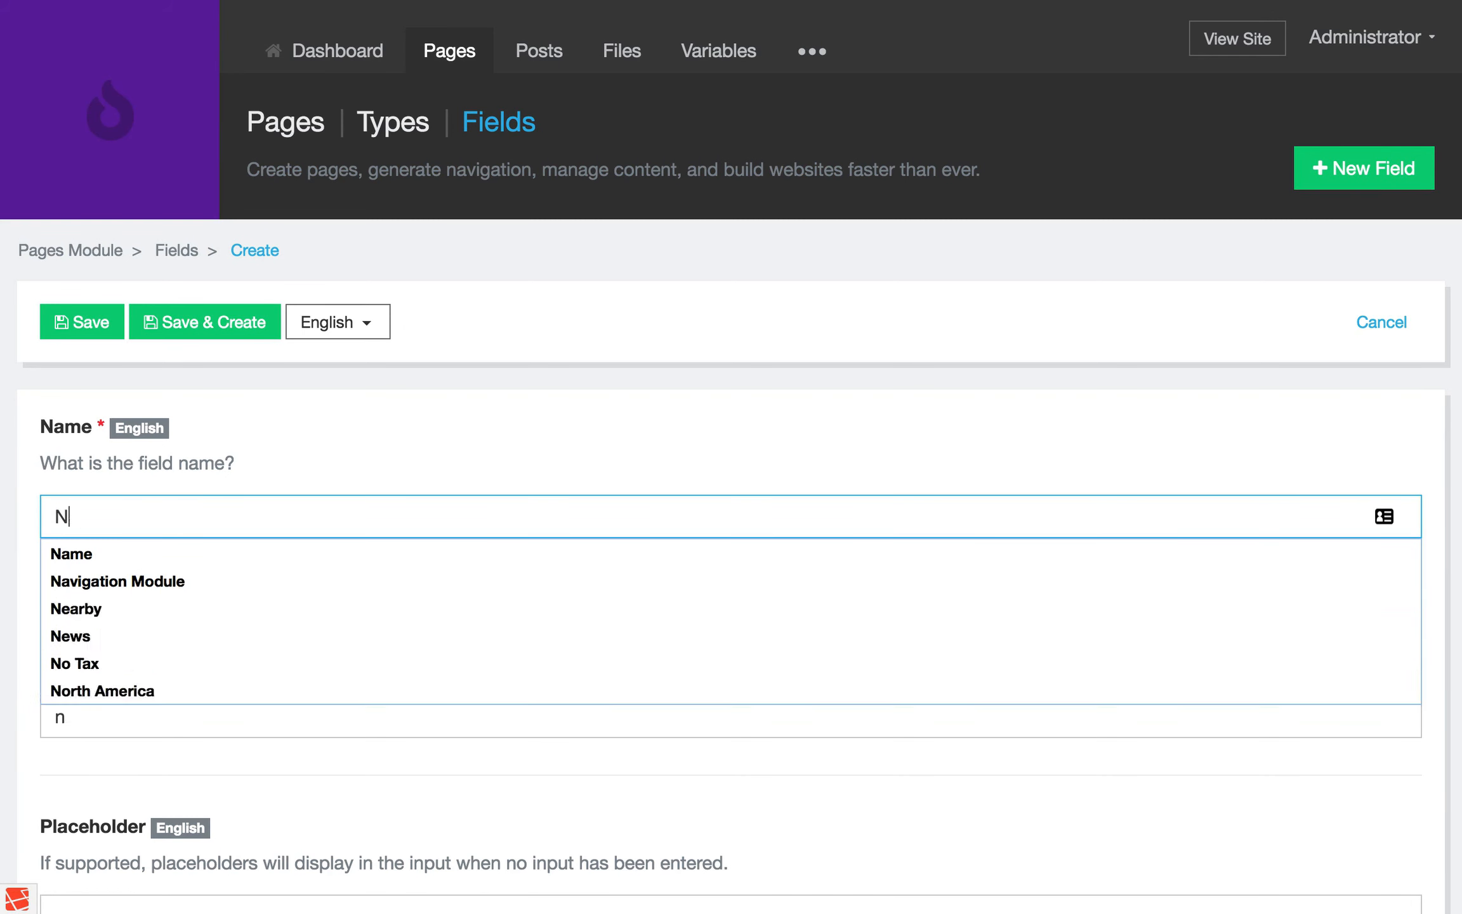
key(BackSpace)
text(Banner)
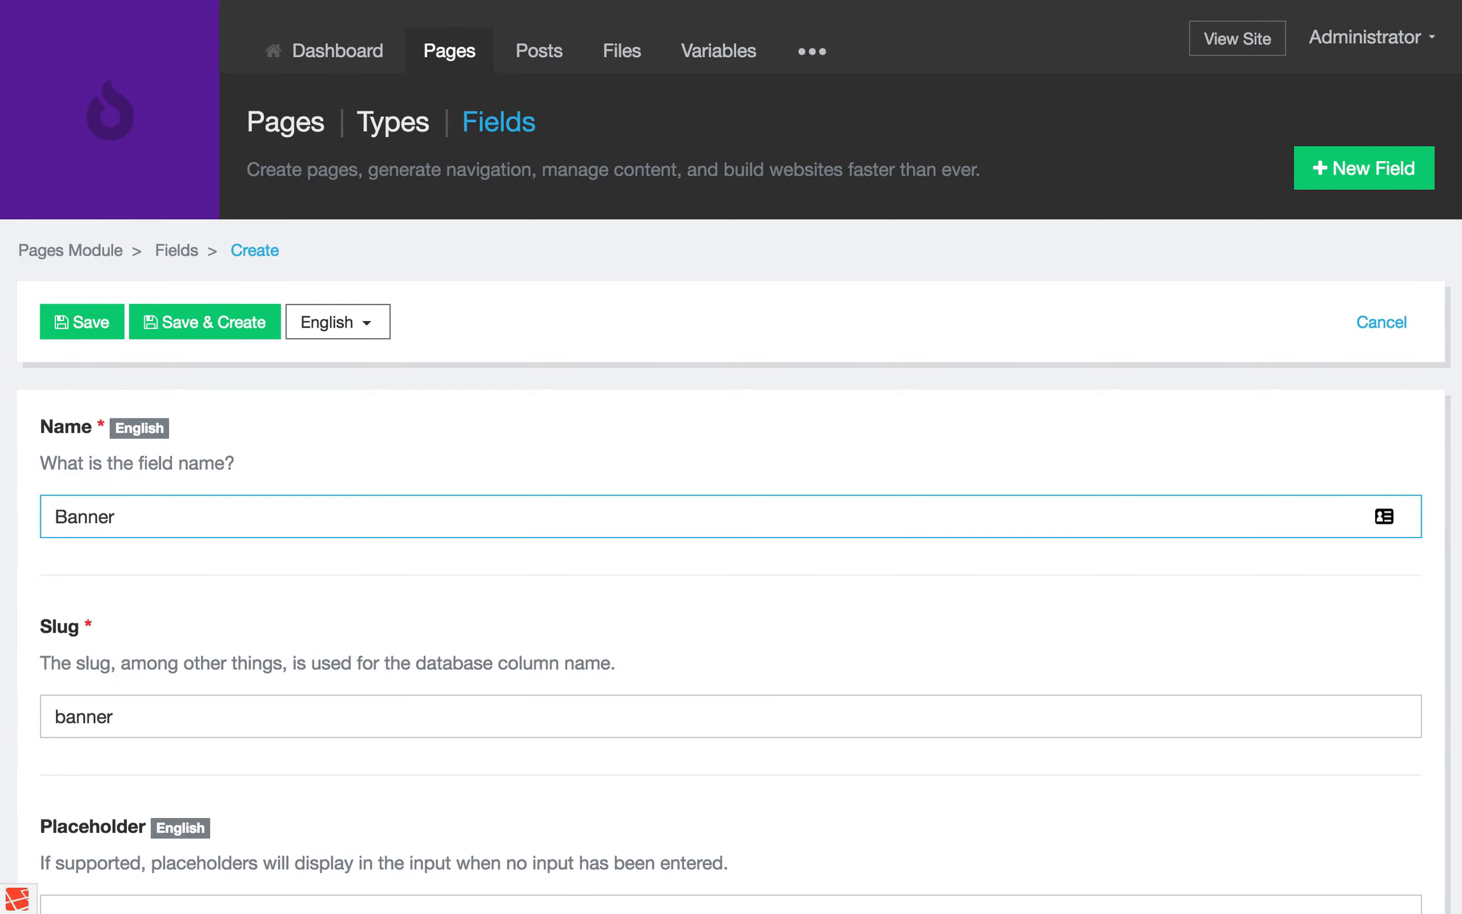
Limit the Banner field to the Images folder and save the field.
scroll(95, 634, down, 10)
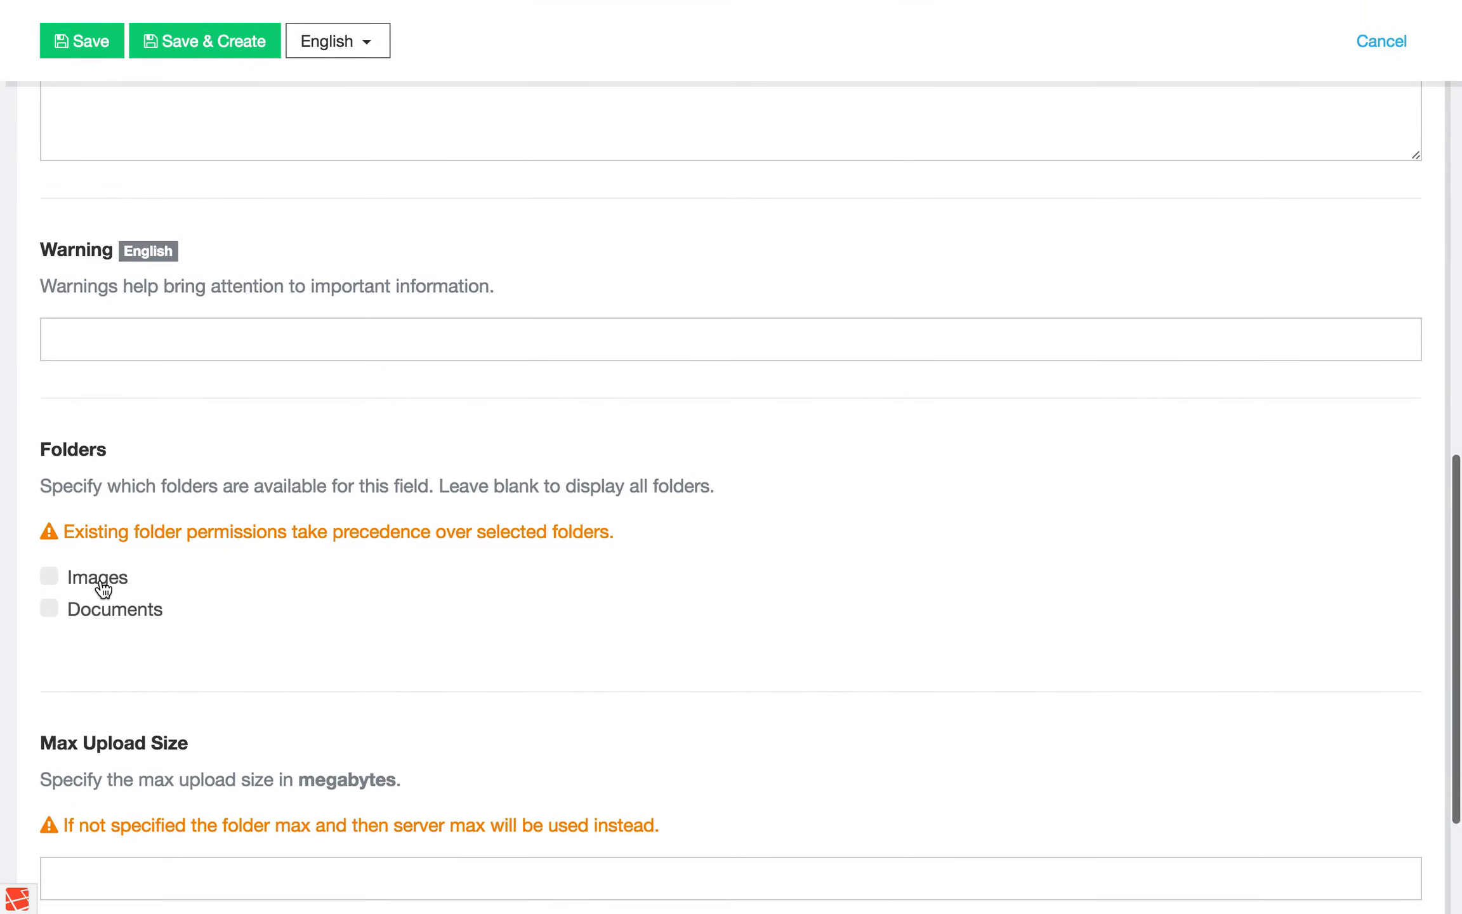
click(102, 587)
scroll(89, 419, down, 3)
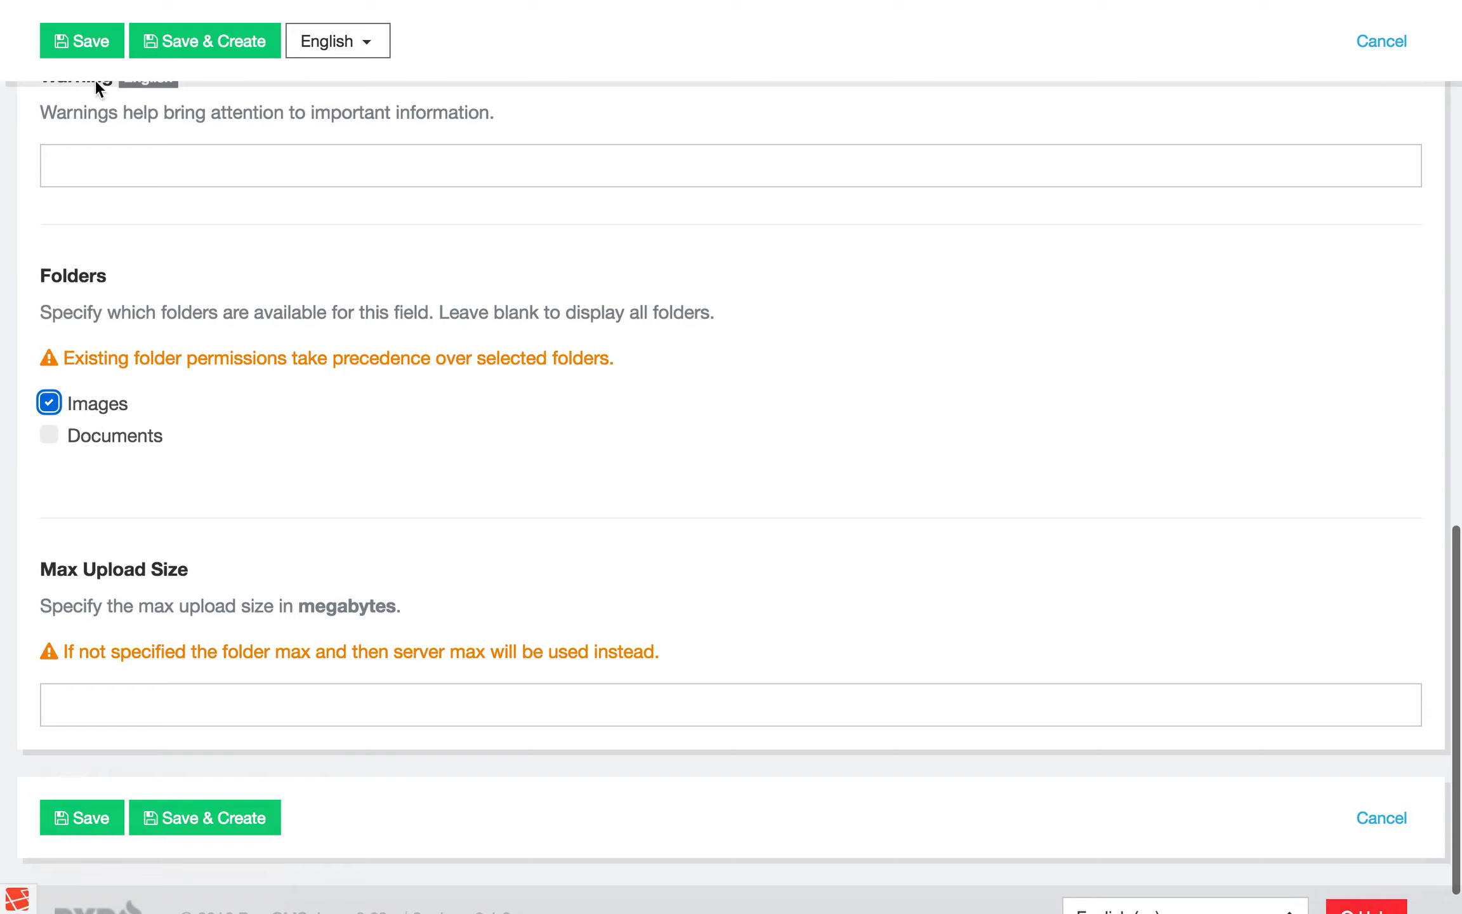
click(86, 35)
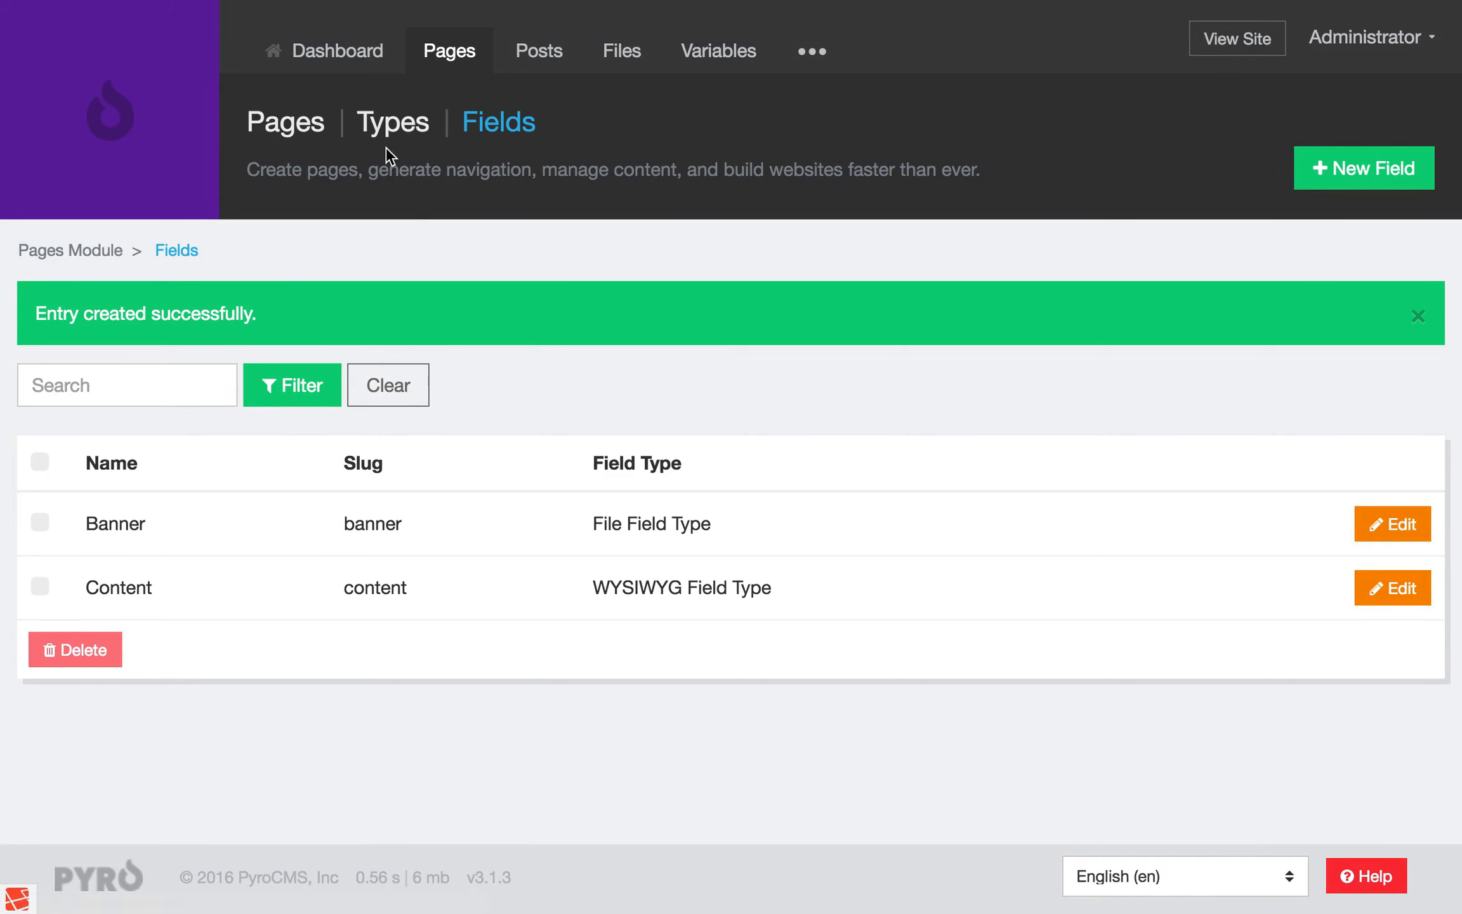
Assign the Banner field to the Default page type and save the assignment.
click(400, 135)
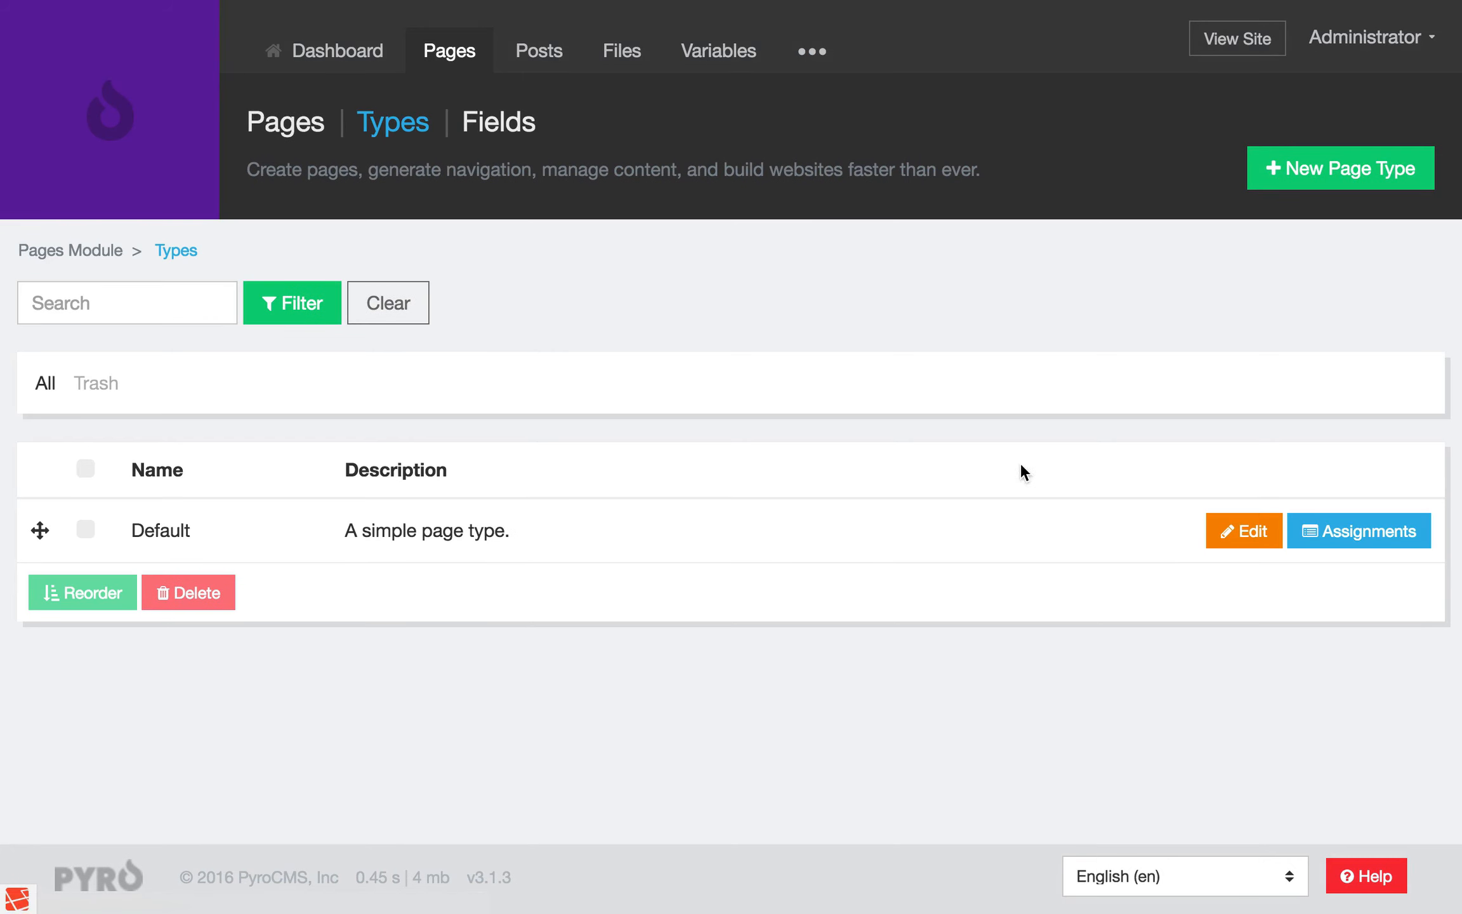
click(1376, 548)
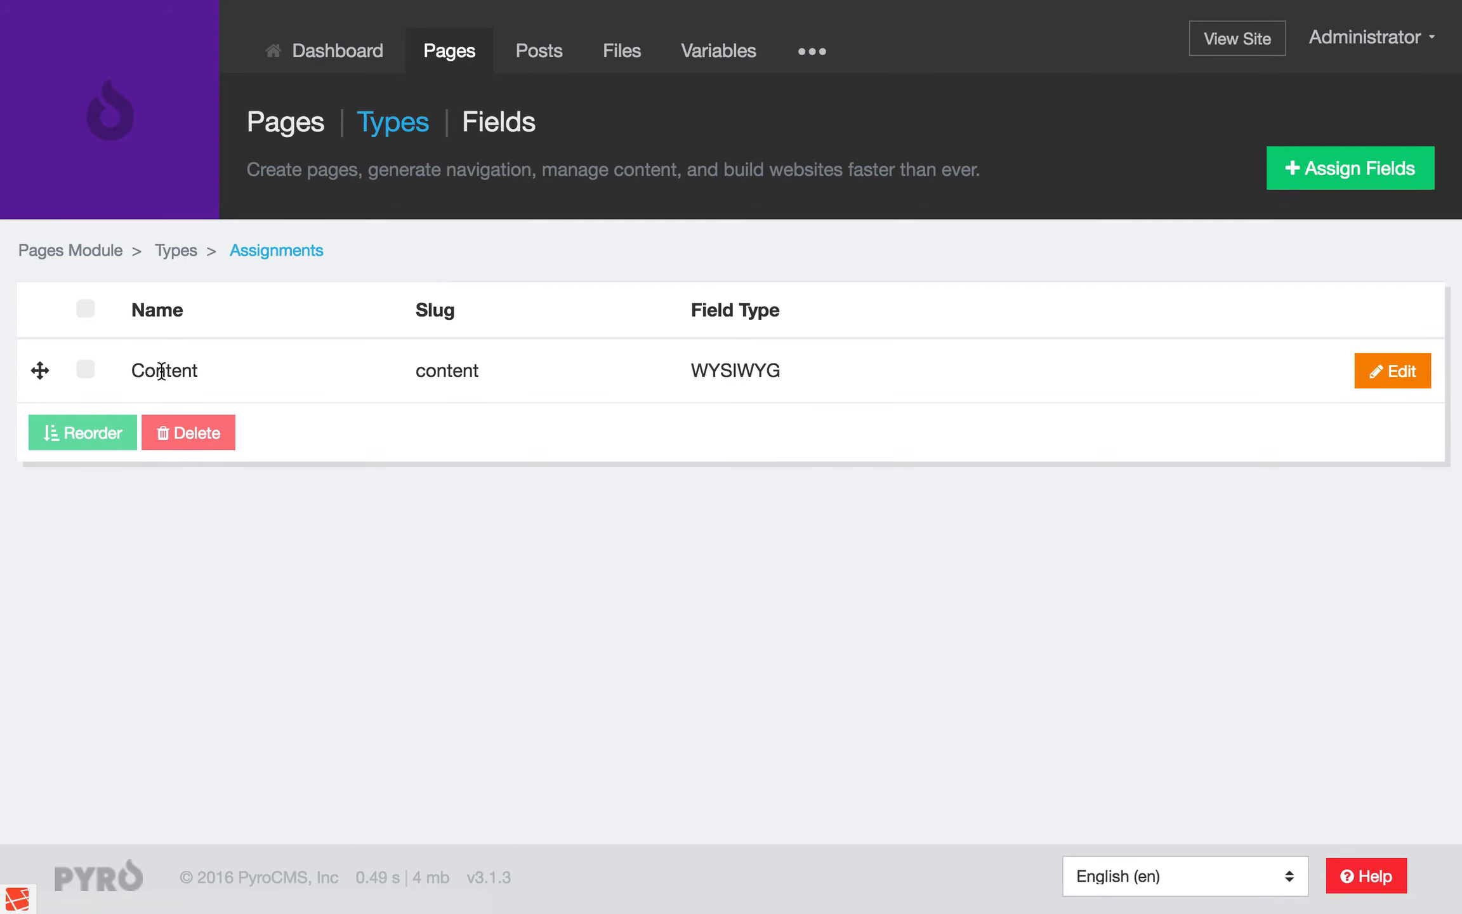
click(1358, 170)
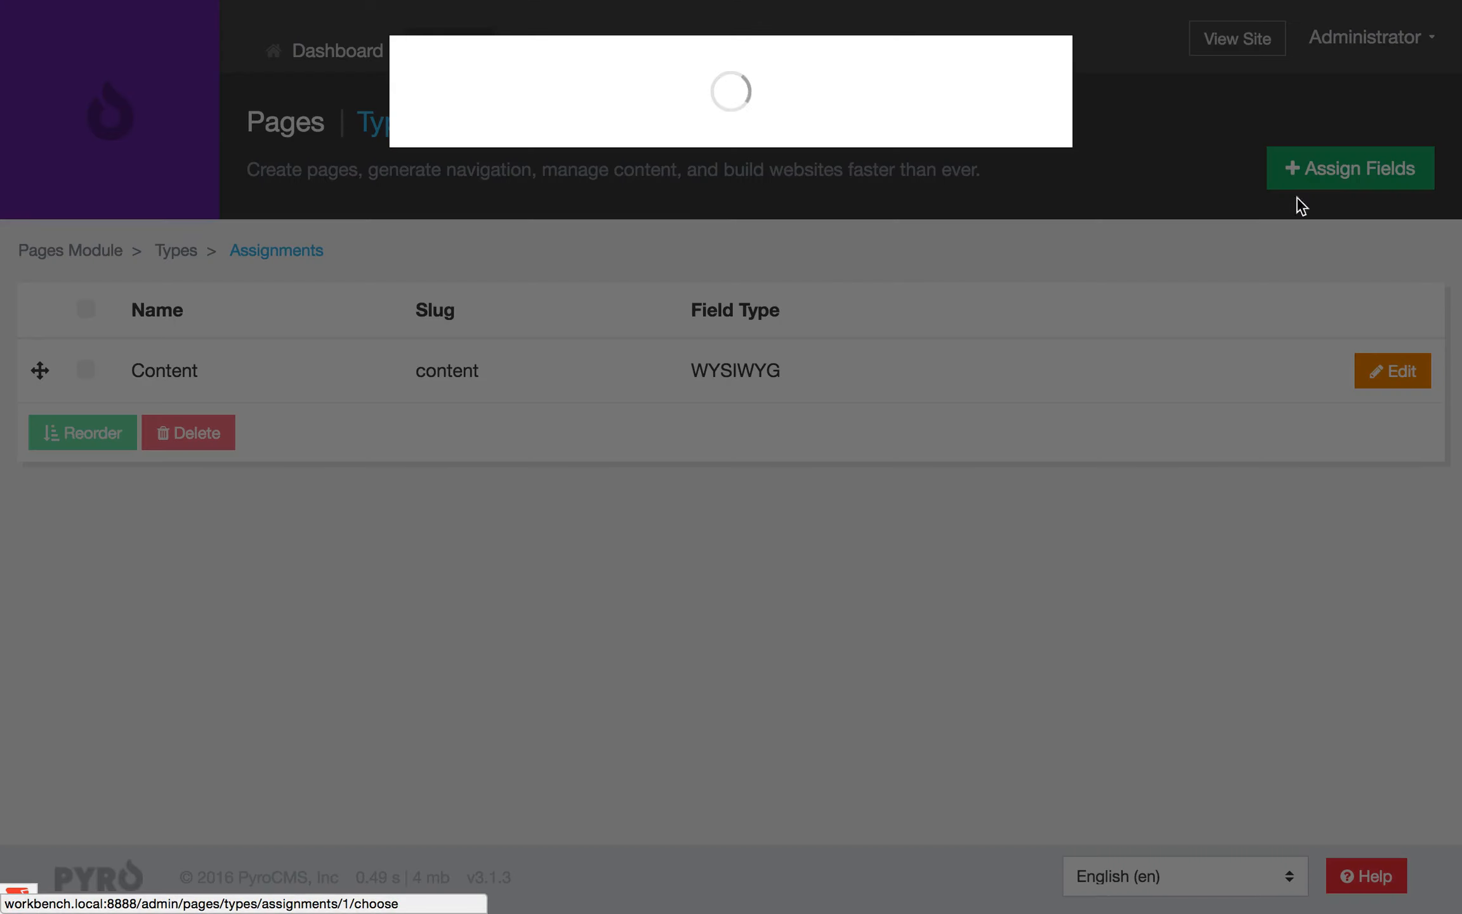
click(512, 153)
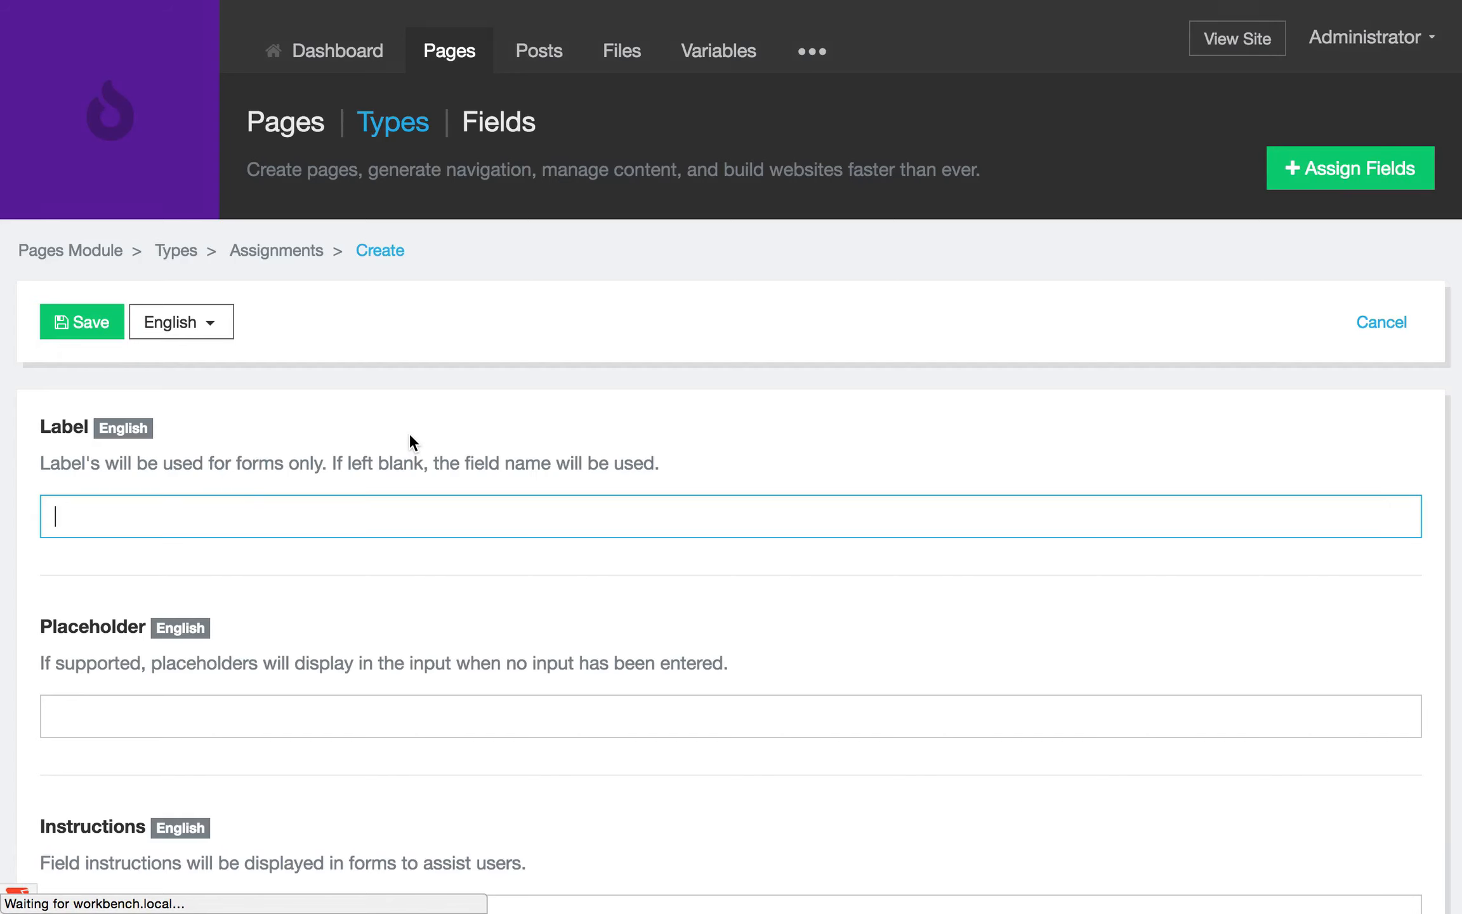
click(284, 244)
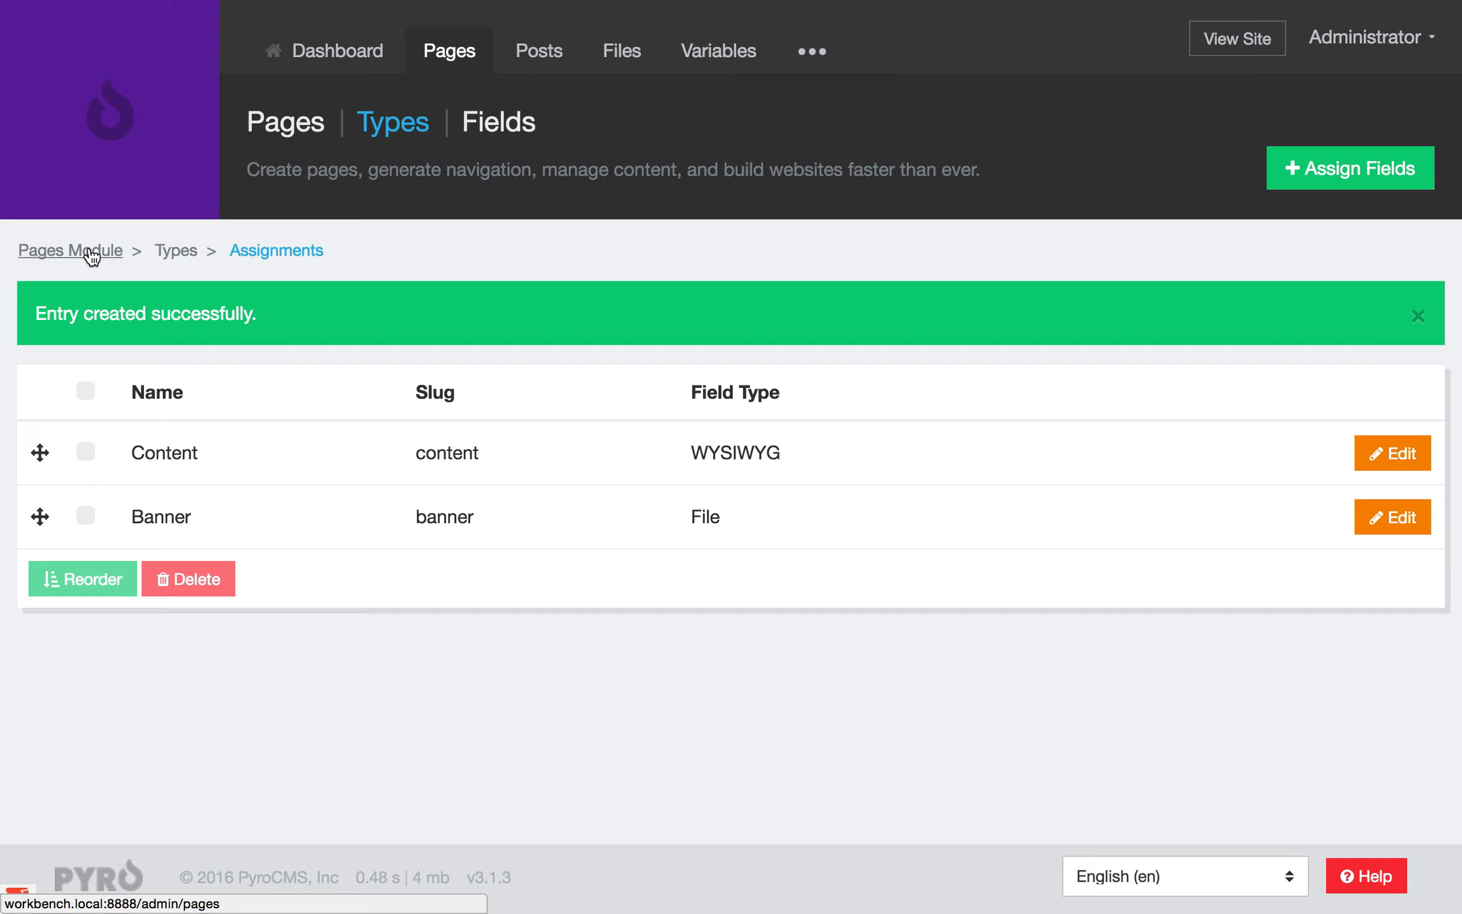
Reopen the Welcome page for editing and examine its content and Banner fields.
click(92, 254)
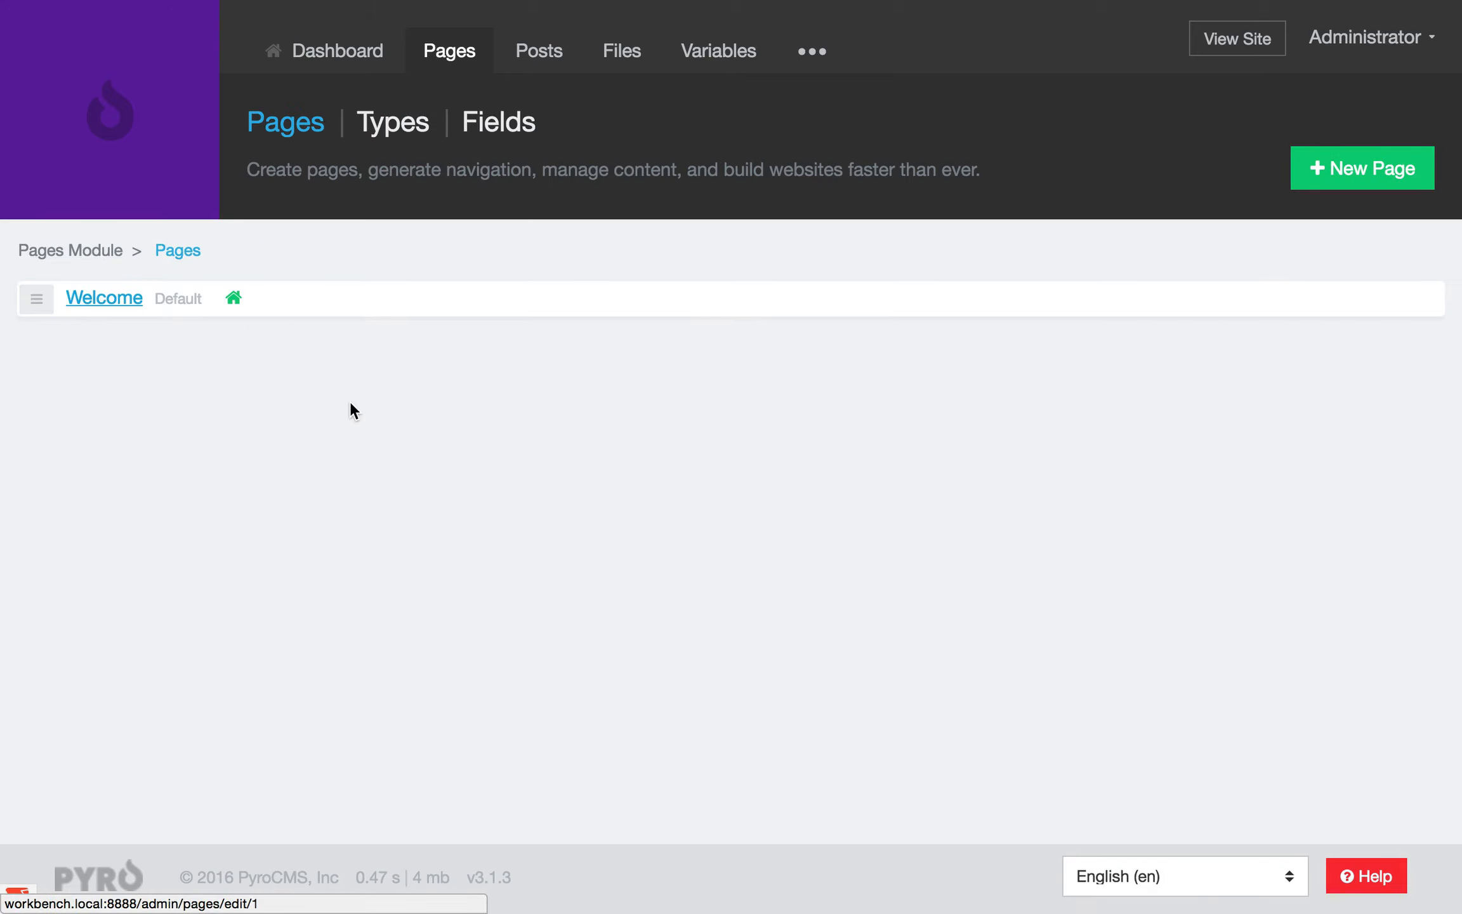
scroll(350, 401, down, 10)
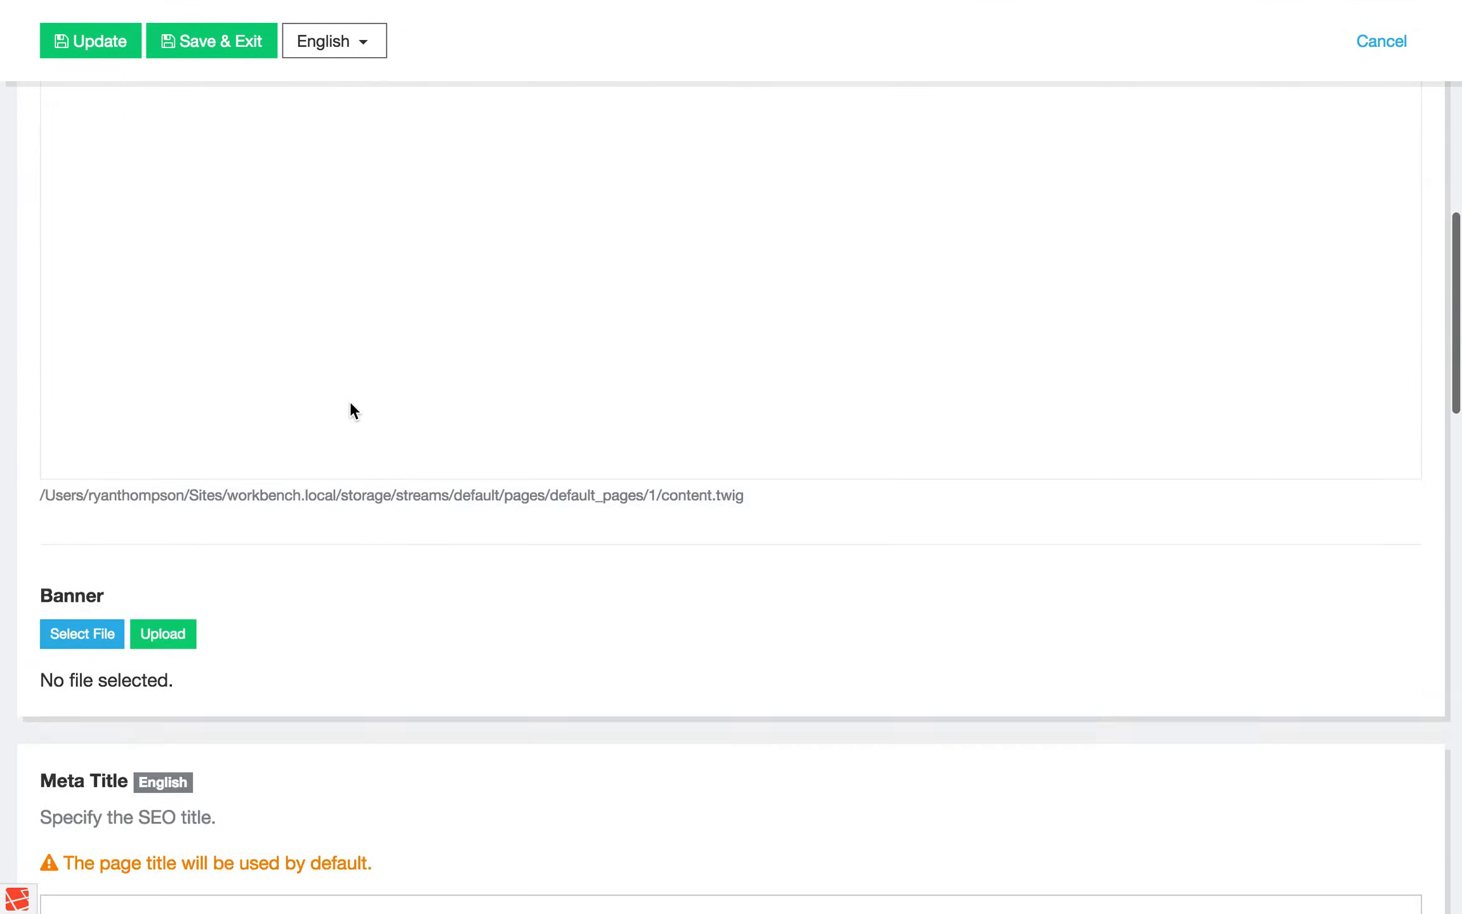
scroll(350, 401, down, 3)
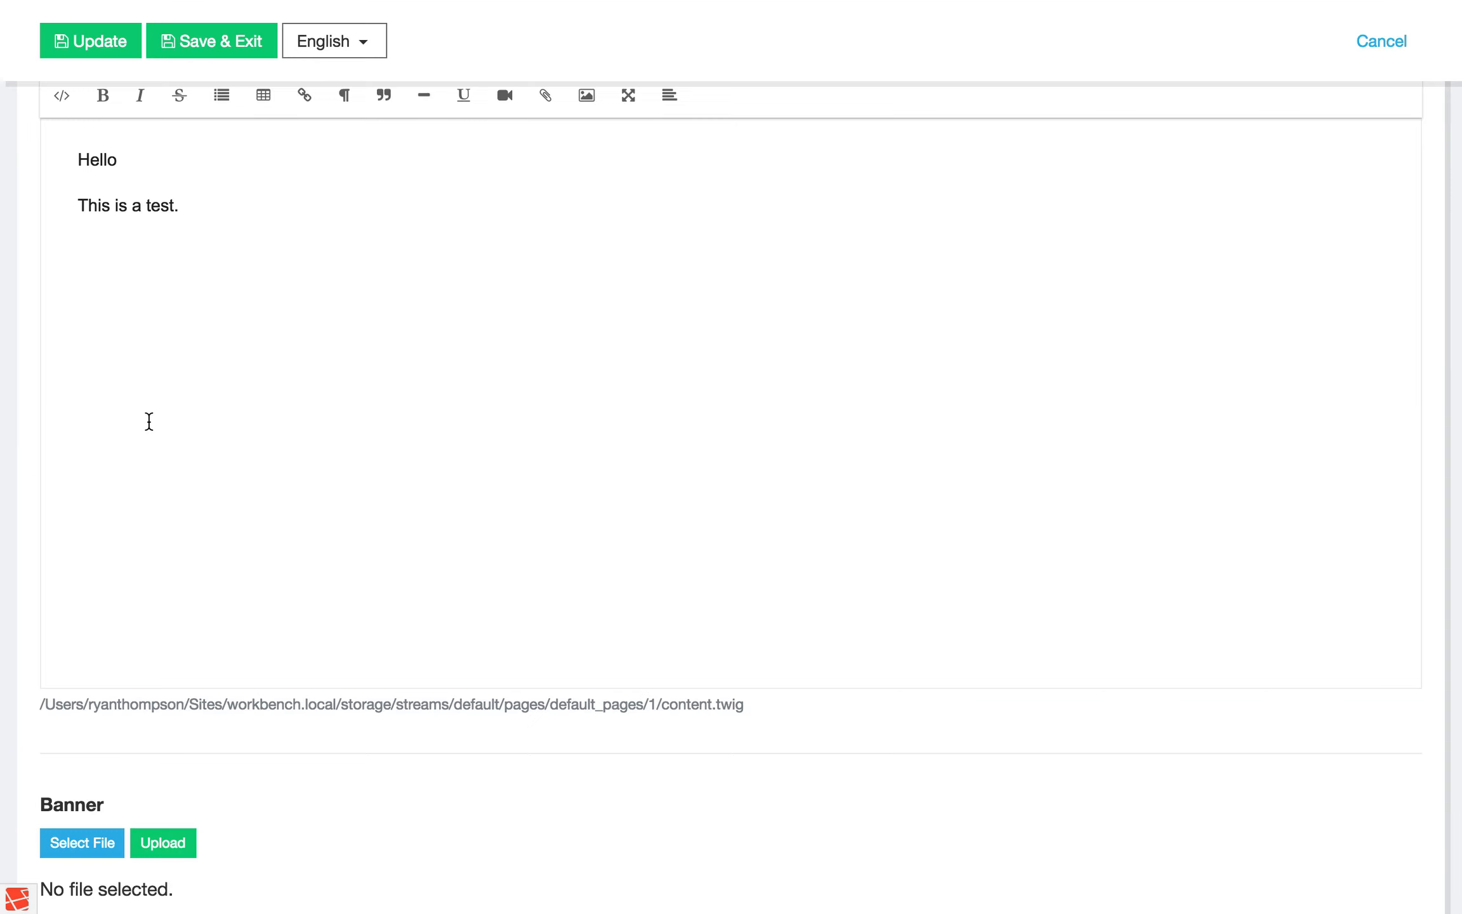
Move the Banner field above Content in the Default page type's assignments and save the new order.
scroll(147, 420, up, 10)
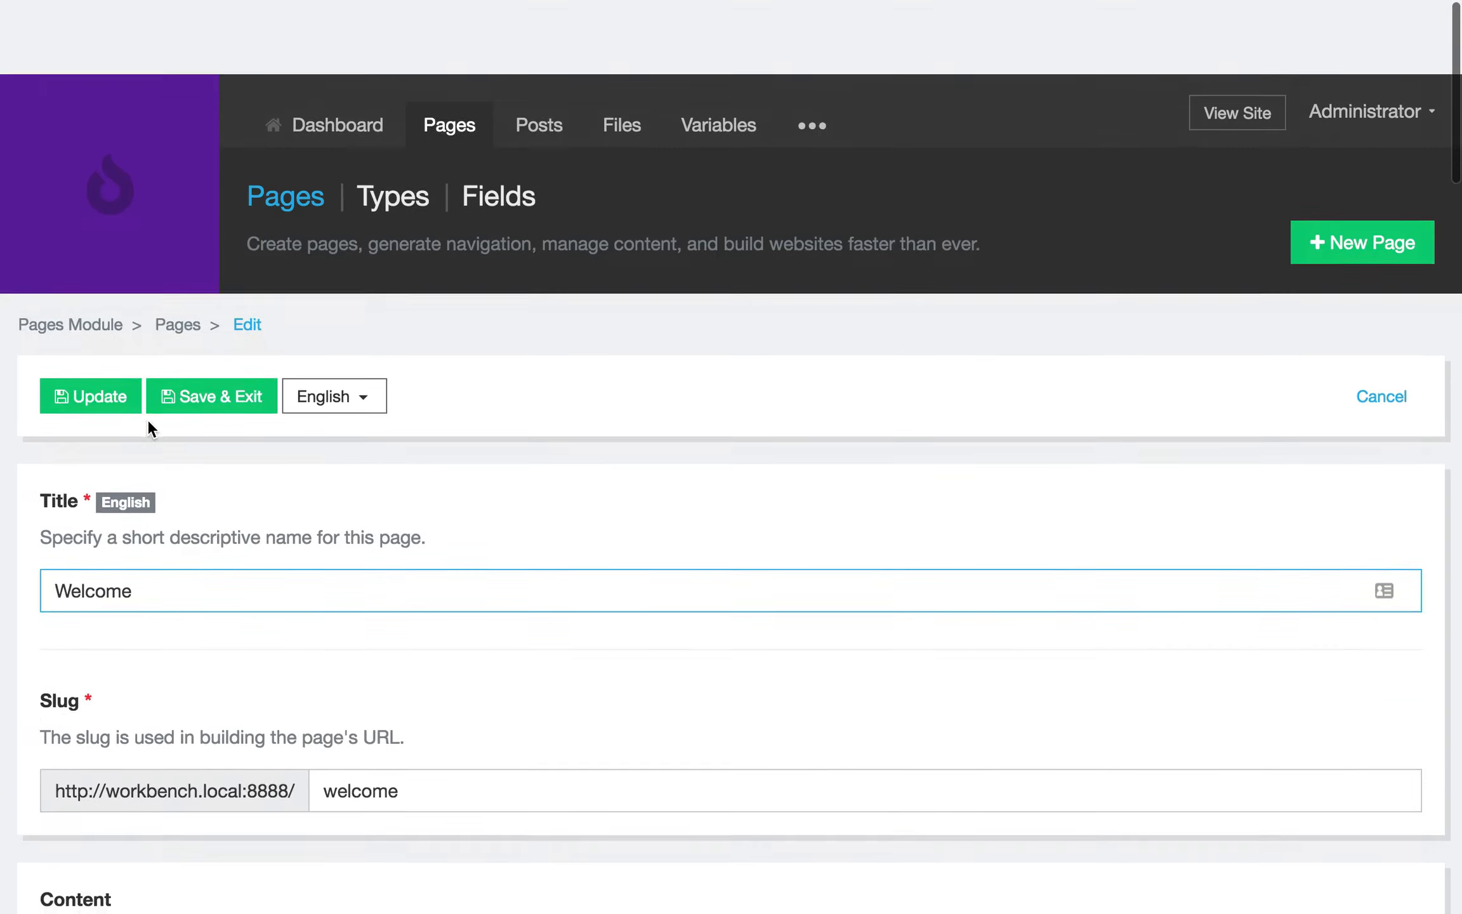
click(381, 124)
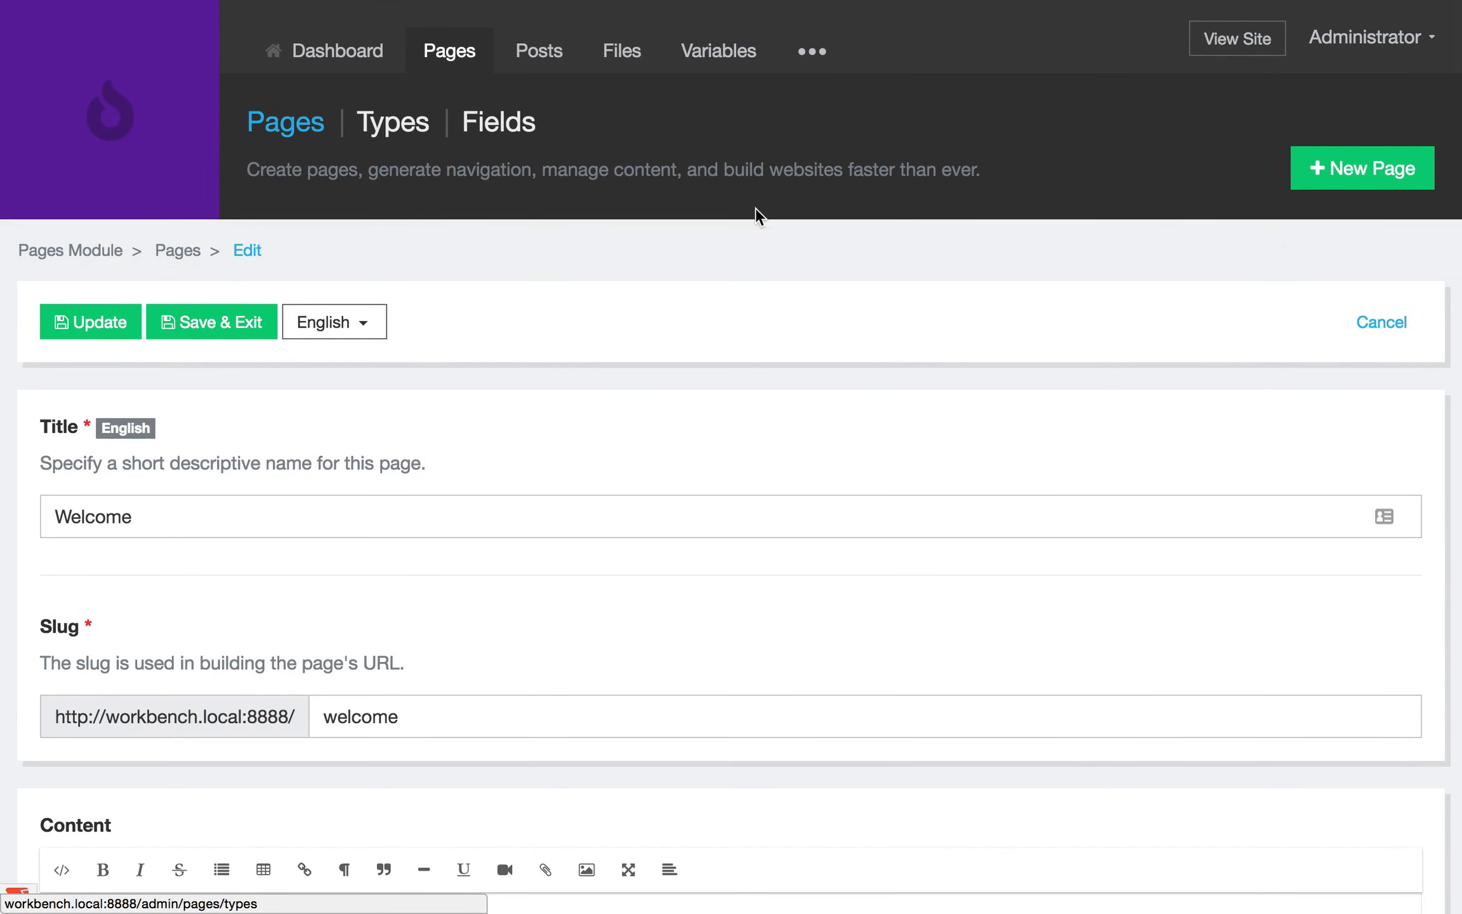
click(1363, 532)
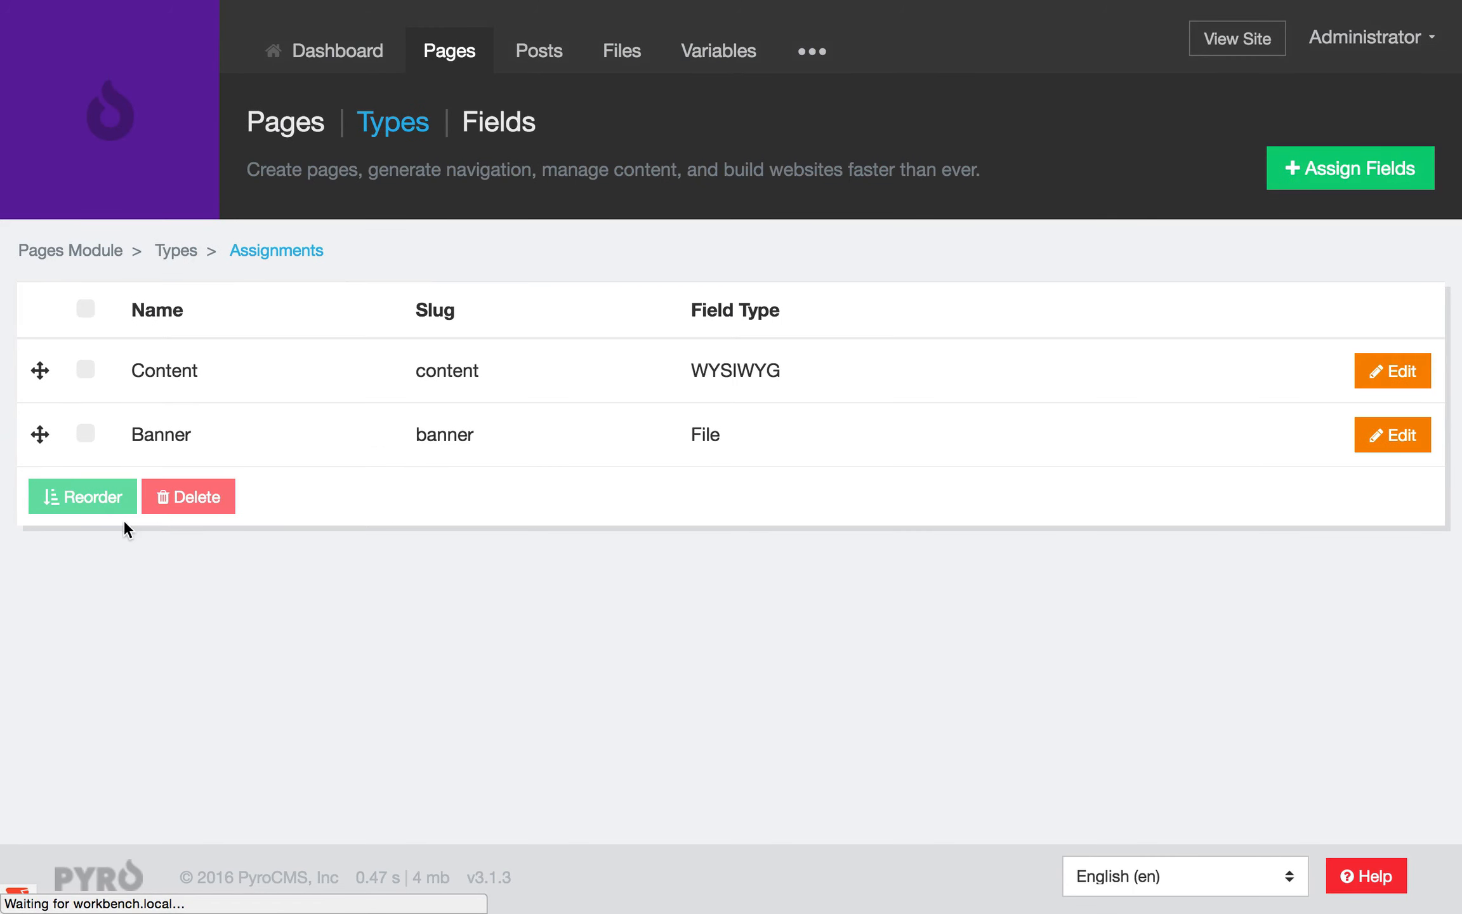
drag(36, 437, 46, 369)
click(83, 496)
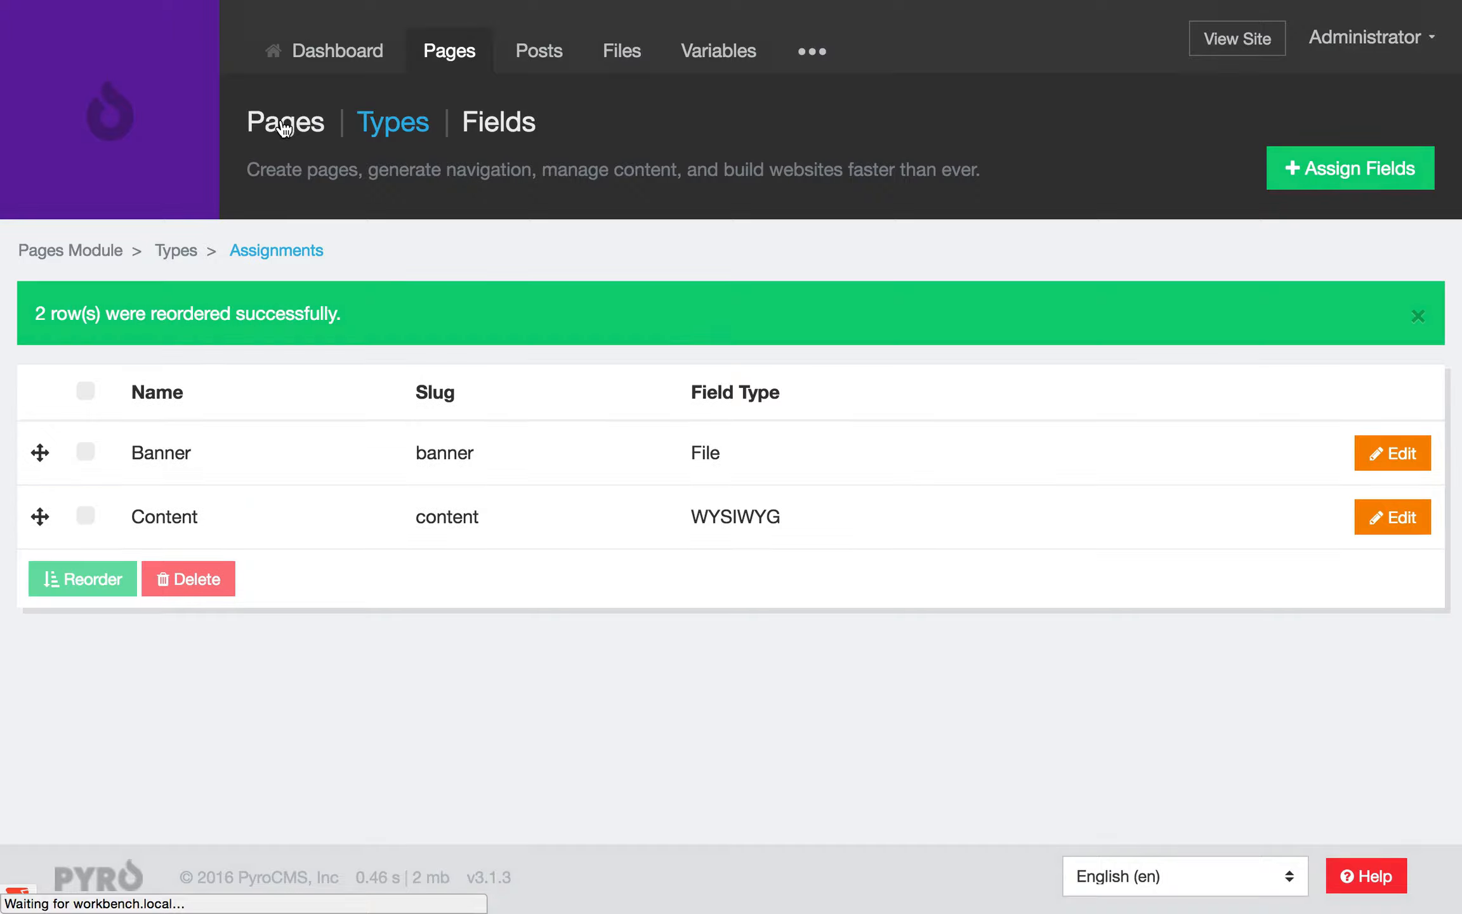
Reopen the Welcome page, choose khakis.jpg as its Banner file and update the page.
click(284, 127)
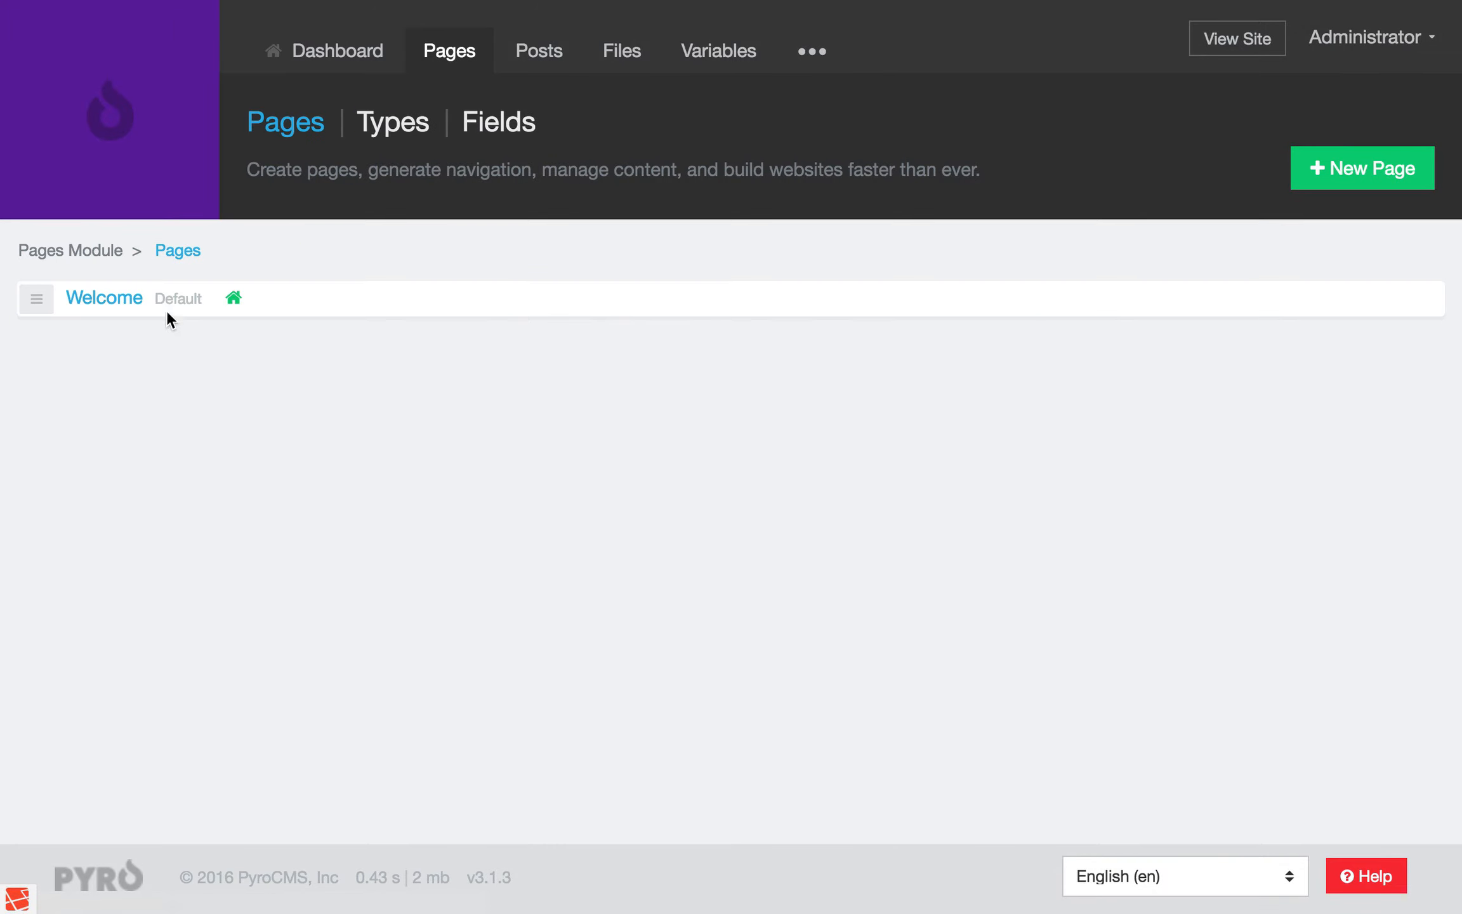
click(138, 302)
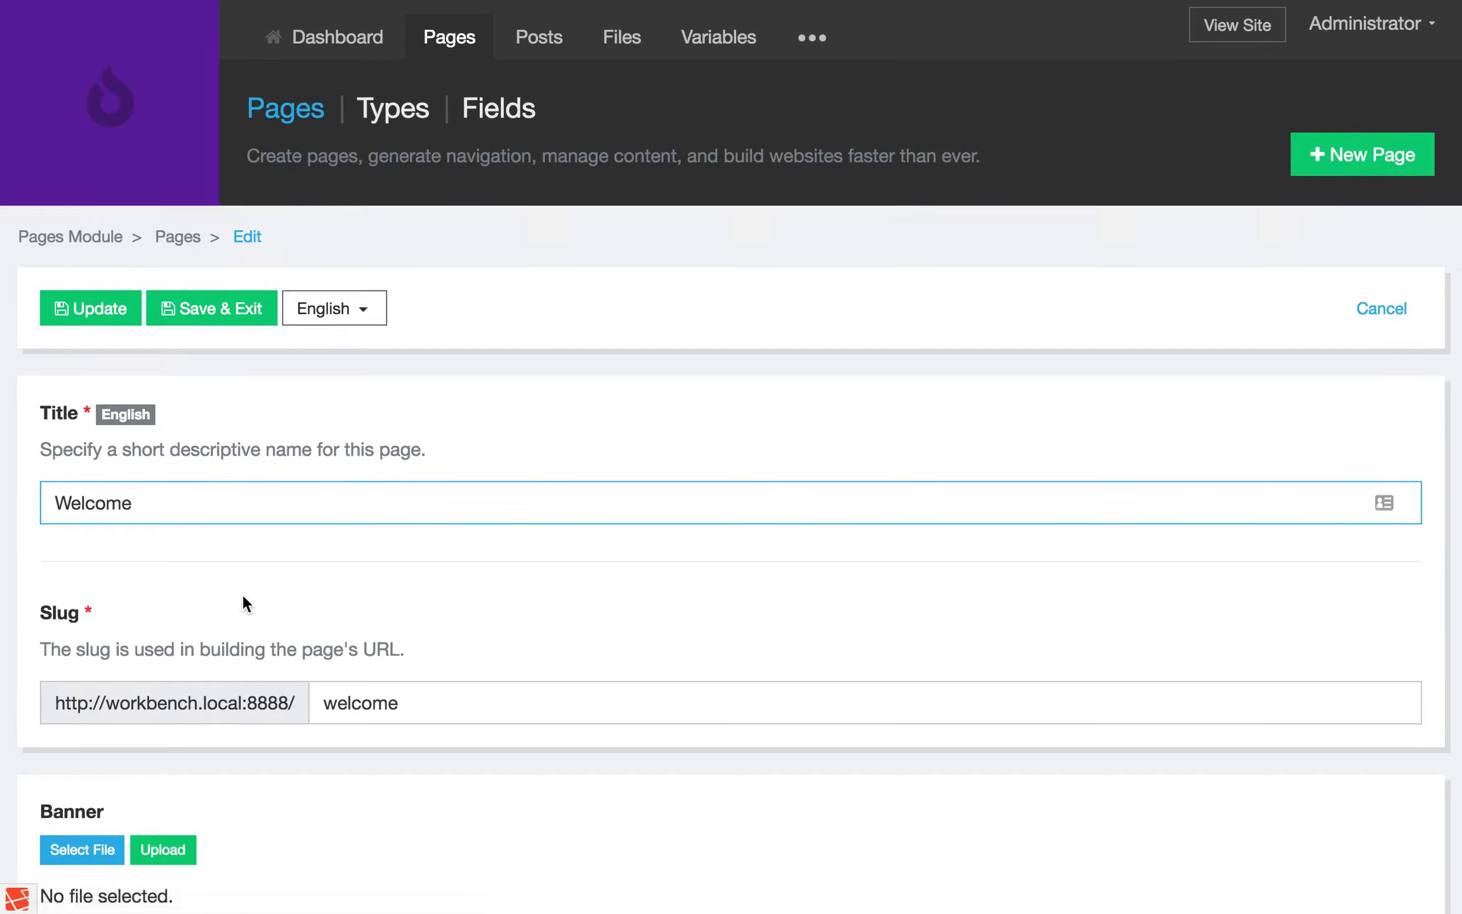
scroll(244, 597, down, 10)
scroll(244, 597, up, 4)
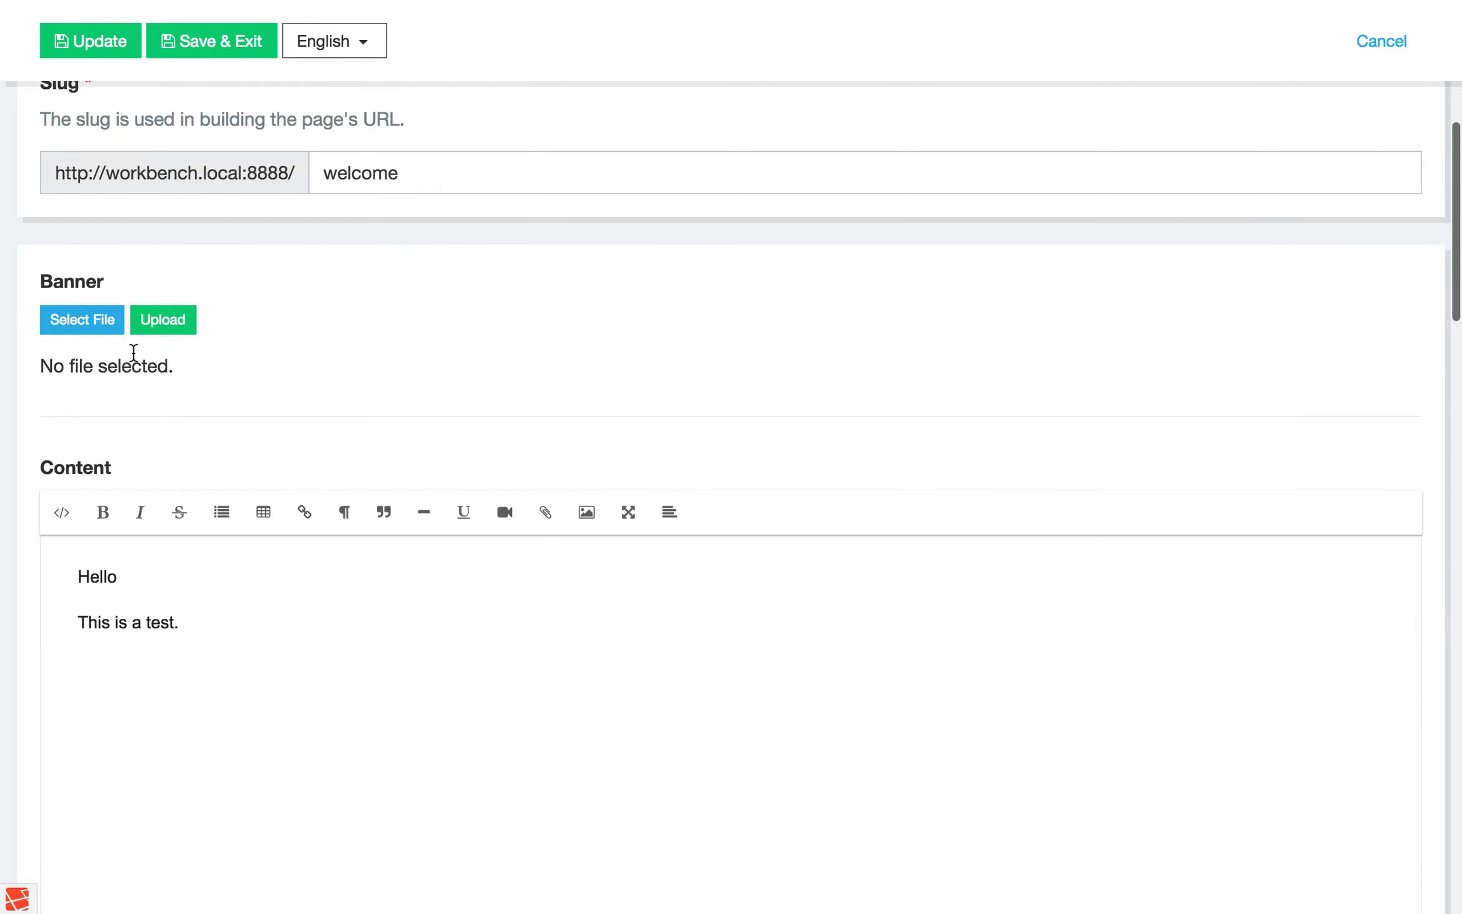
click(95, 322)
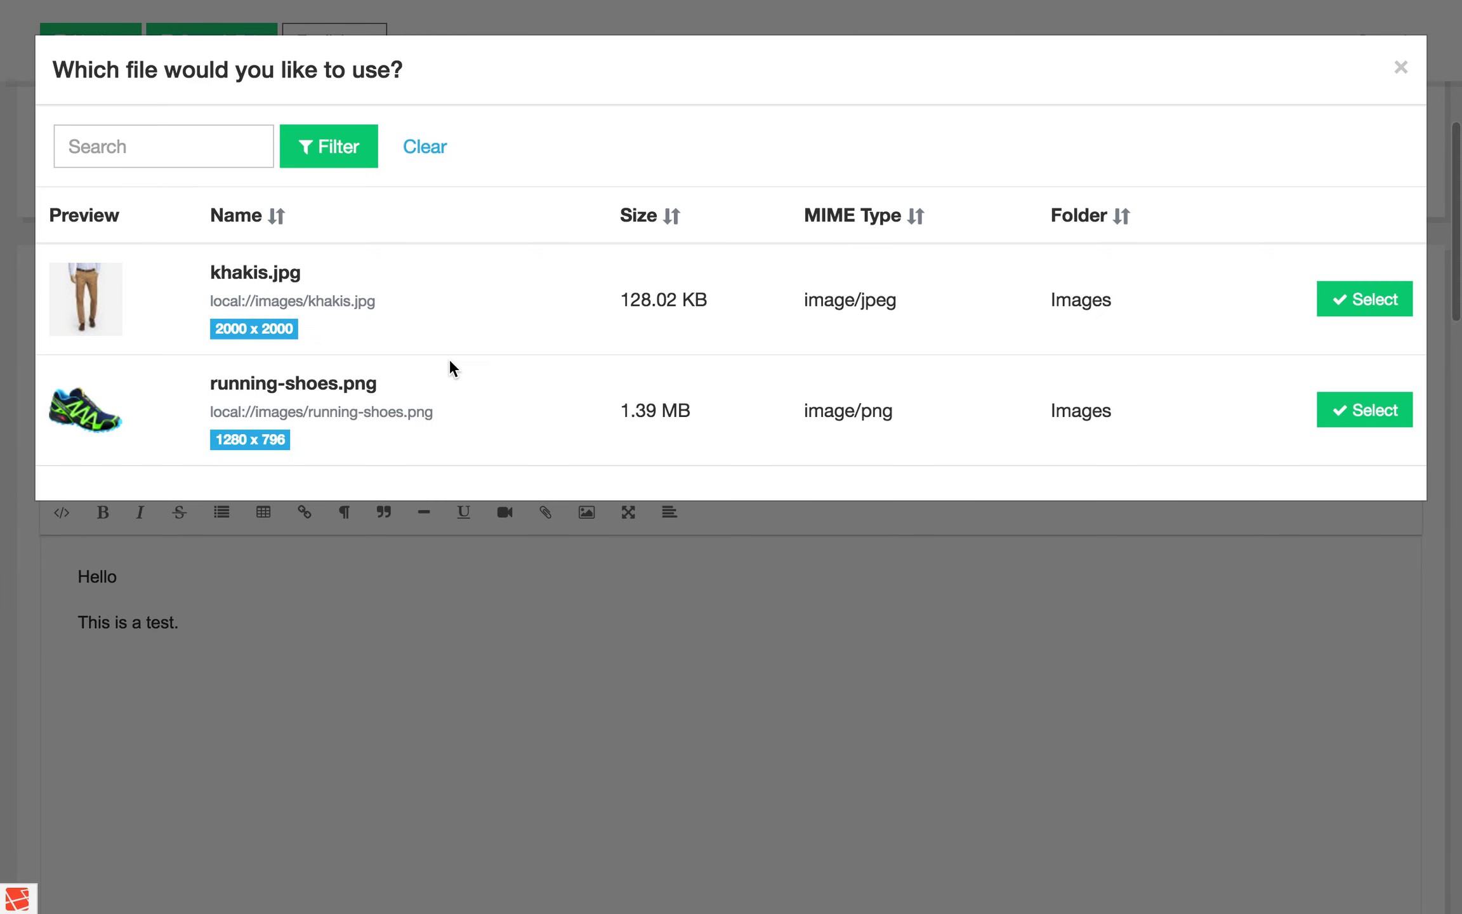
click(1369, 299)
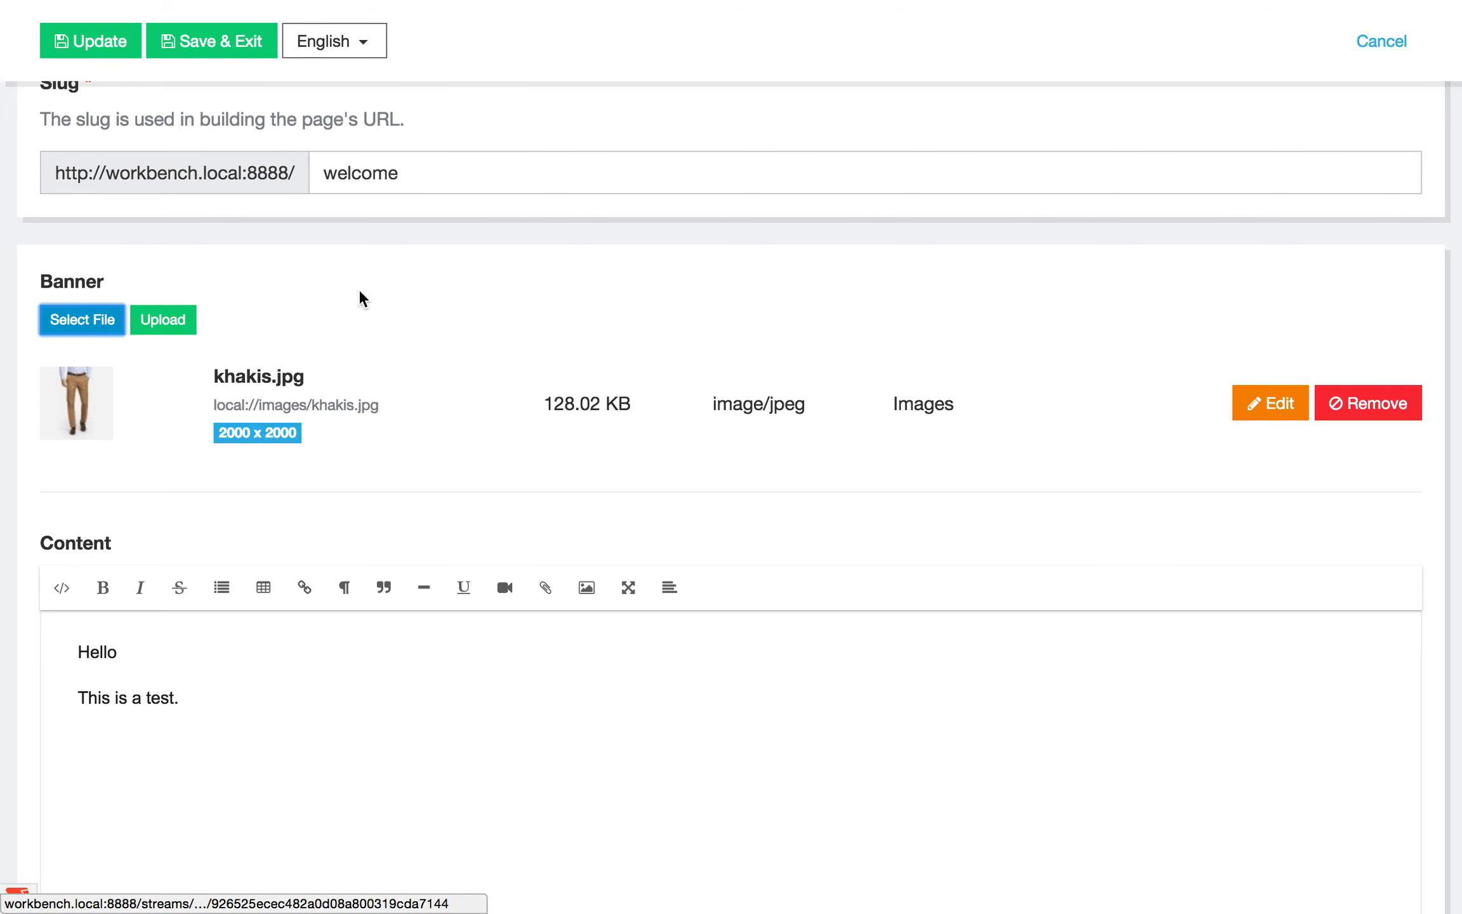
scroll(315, 311, up, 10)
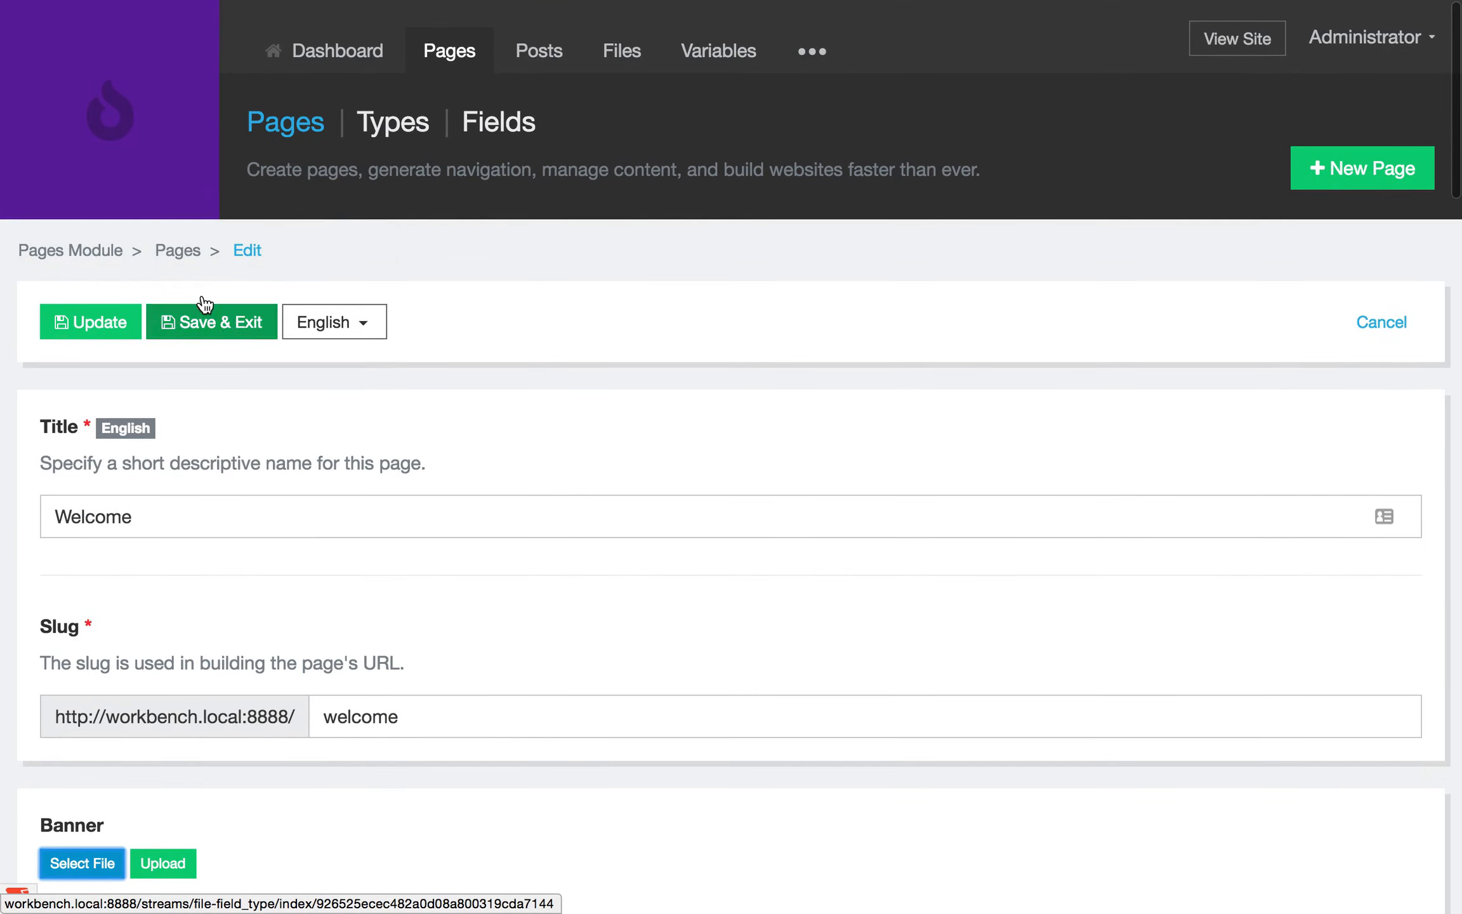
click(95, 323)
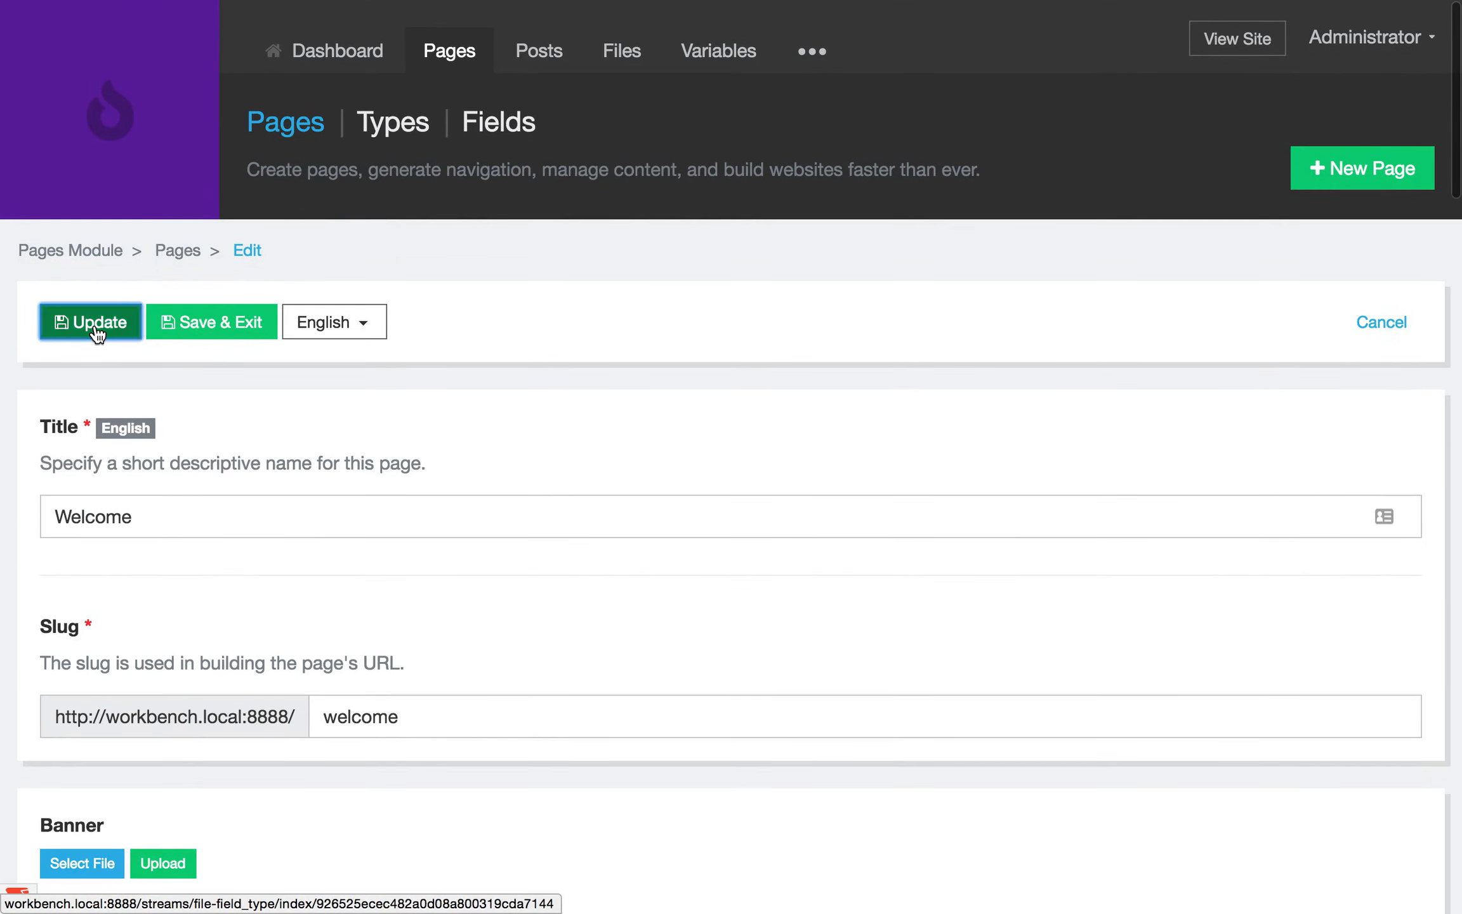
Open the Default page type for editing and examine its page layout code and theme layout options.
click(392, 124)
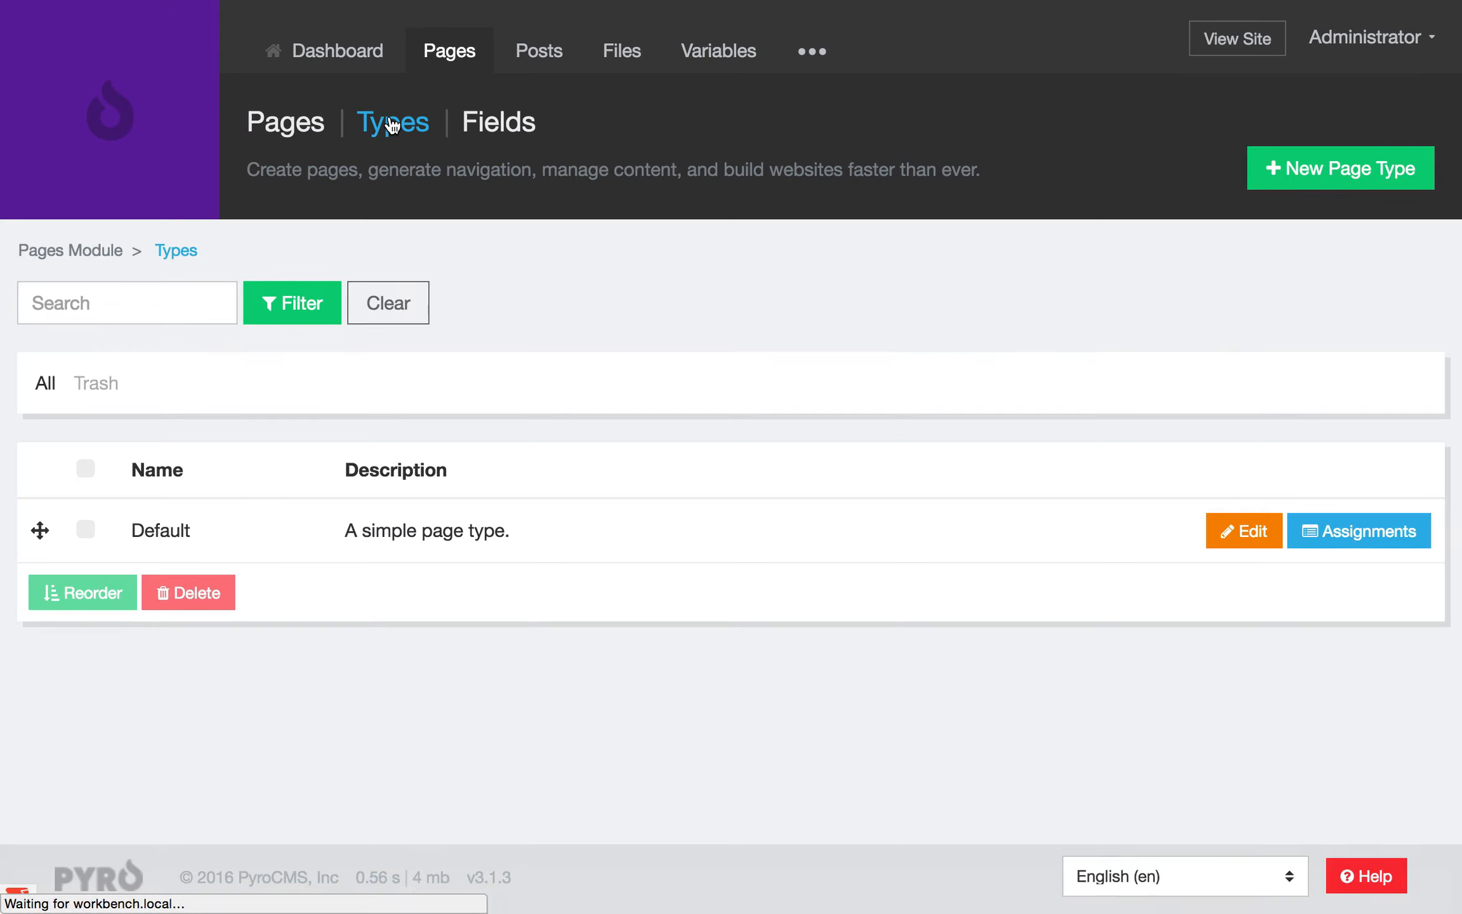
key(super+r)
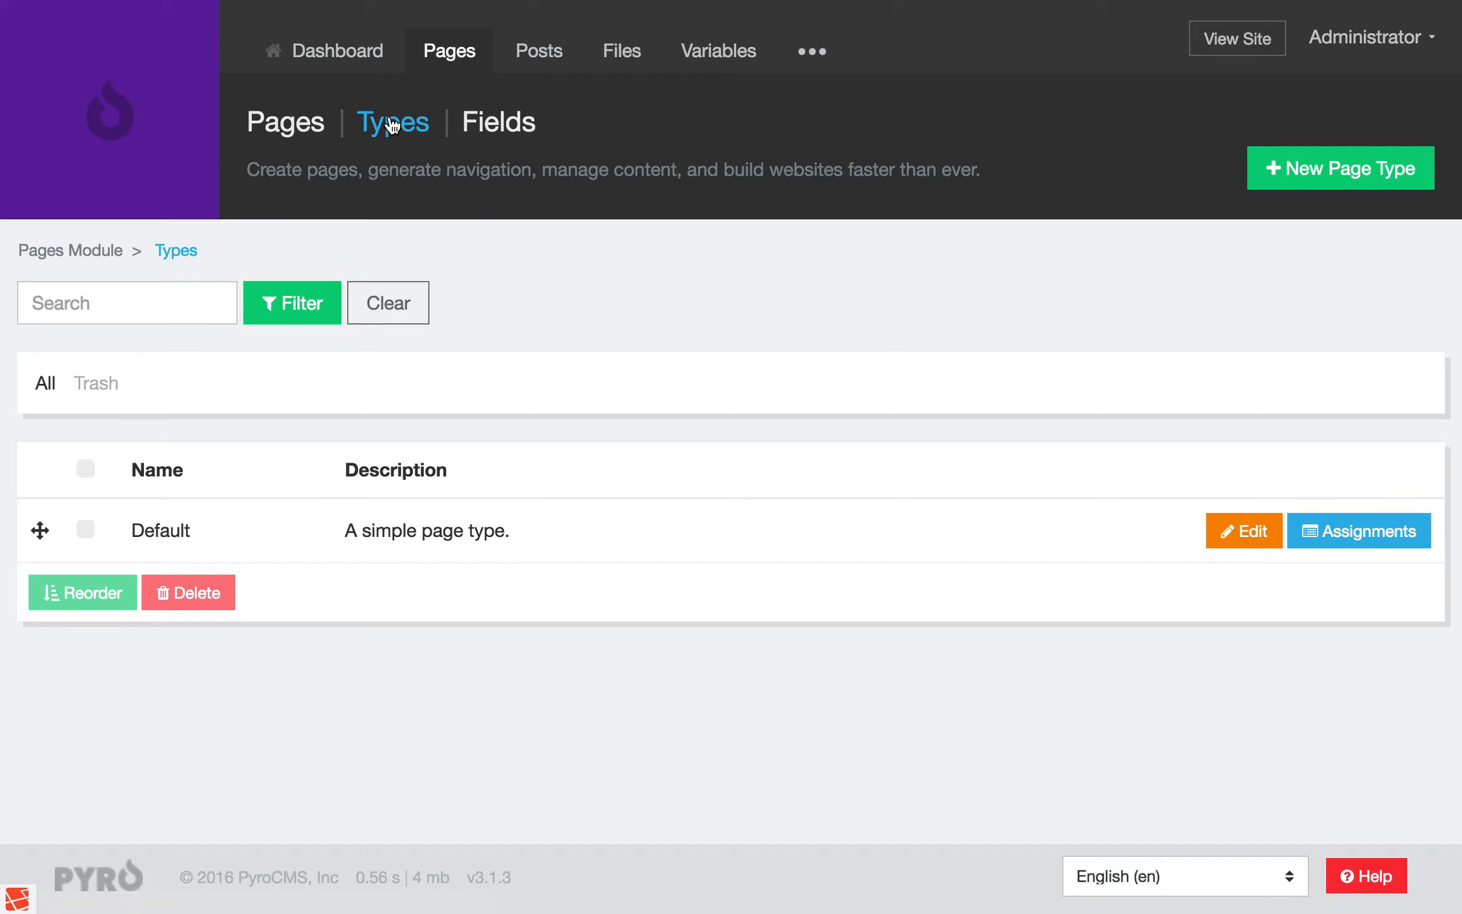
click(391, 125)
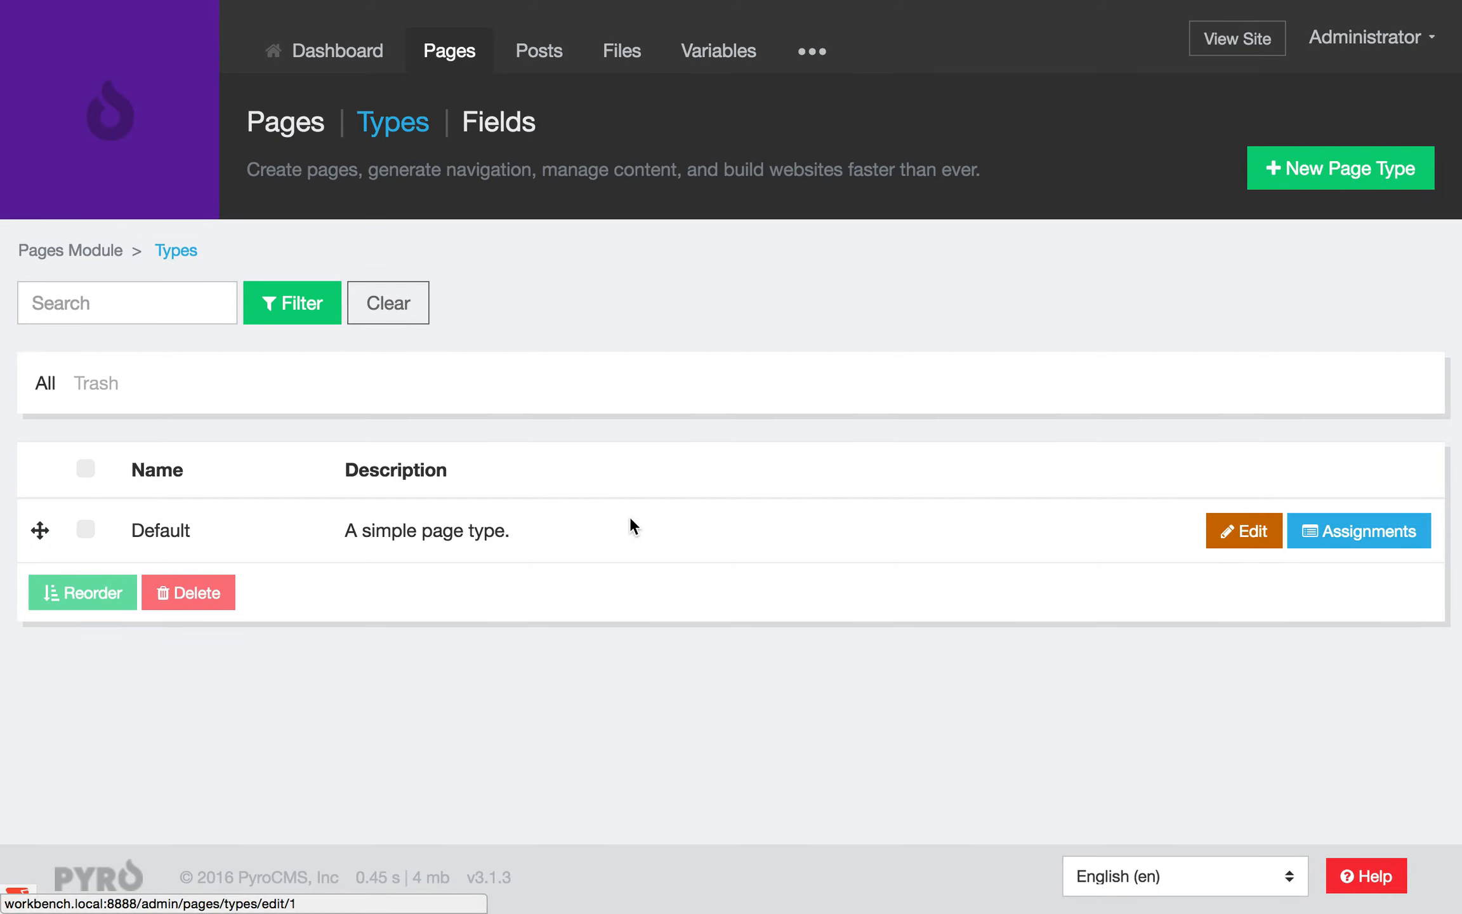
click(630, 516)
scroll(630, 517, down, 15)
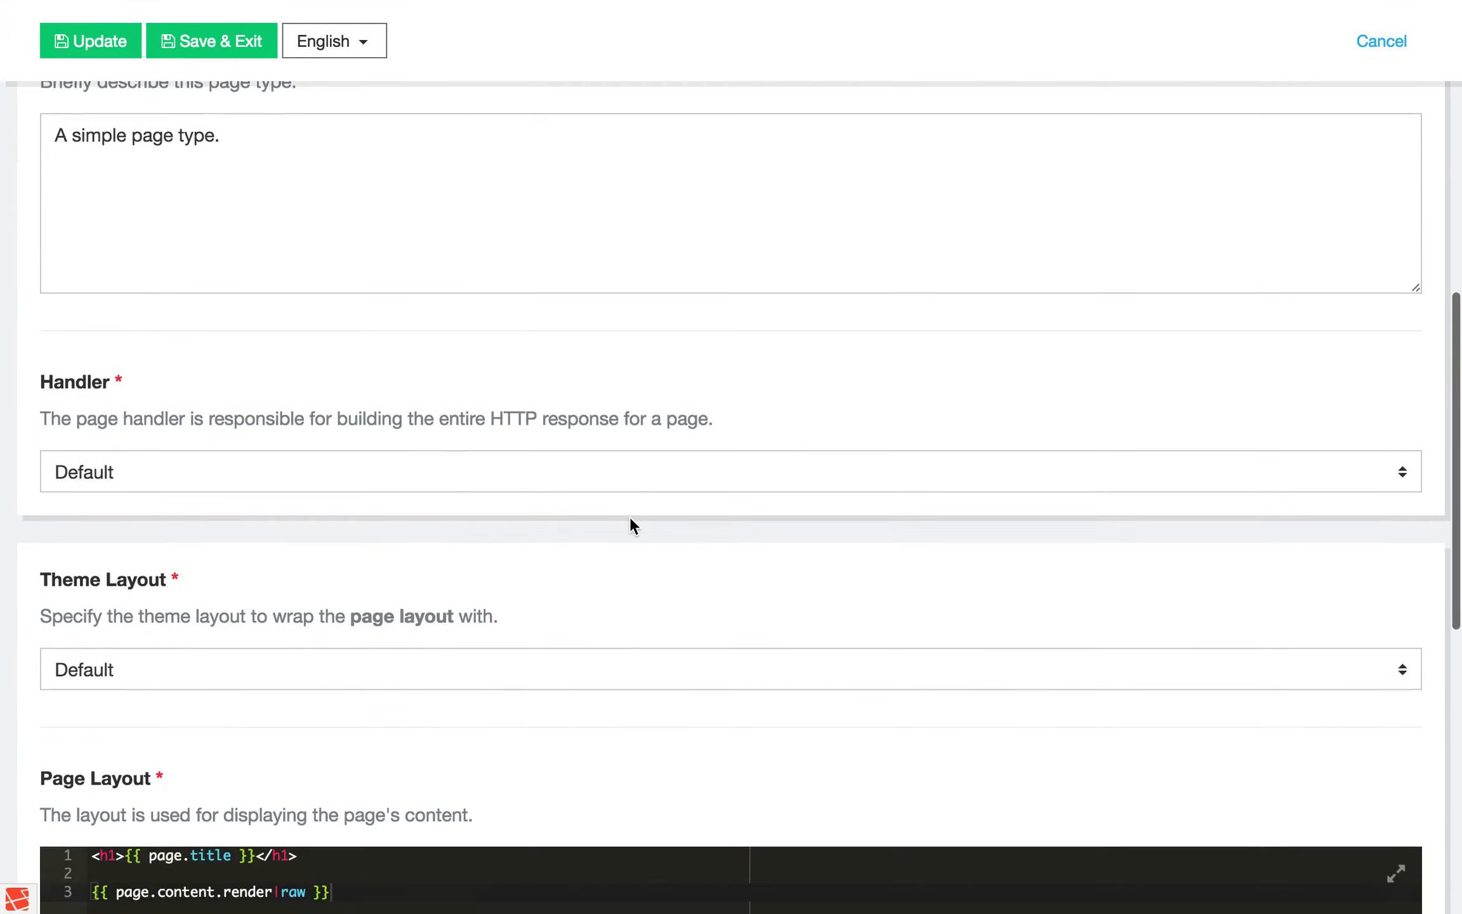
scroll(630, 516, down, 1)
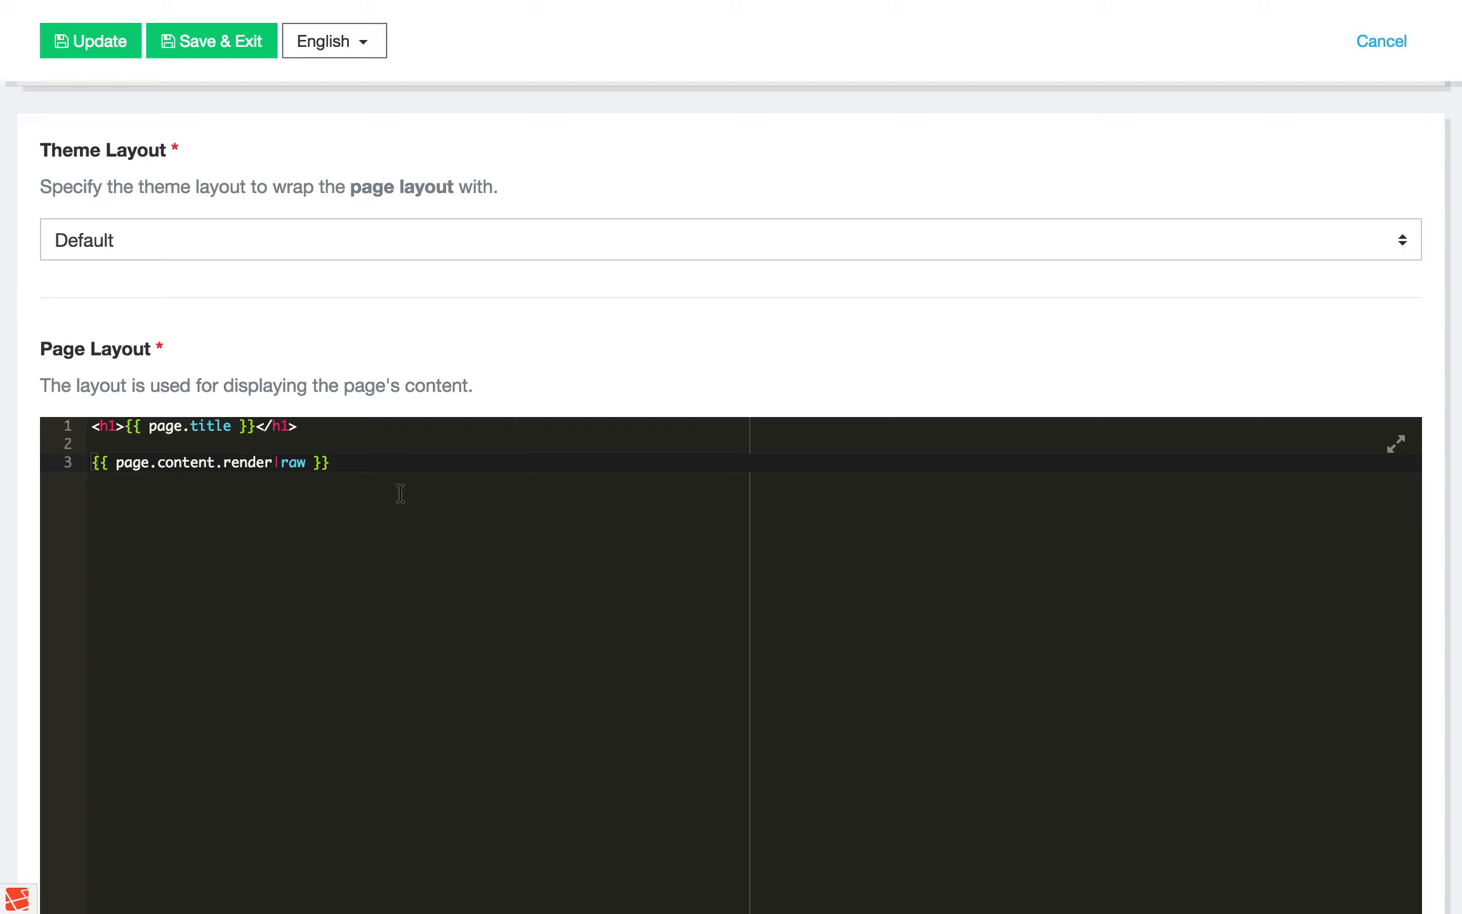
click(182, 239)
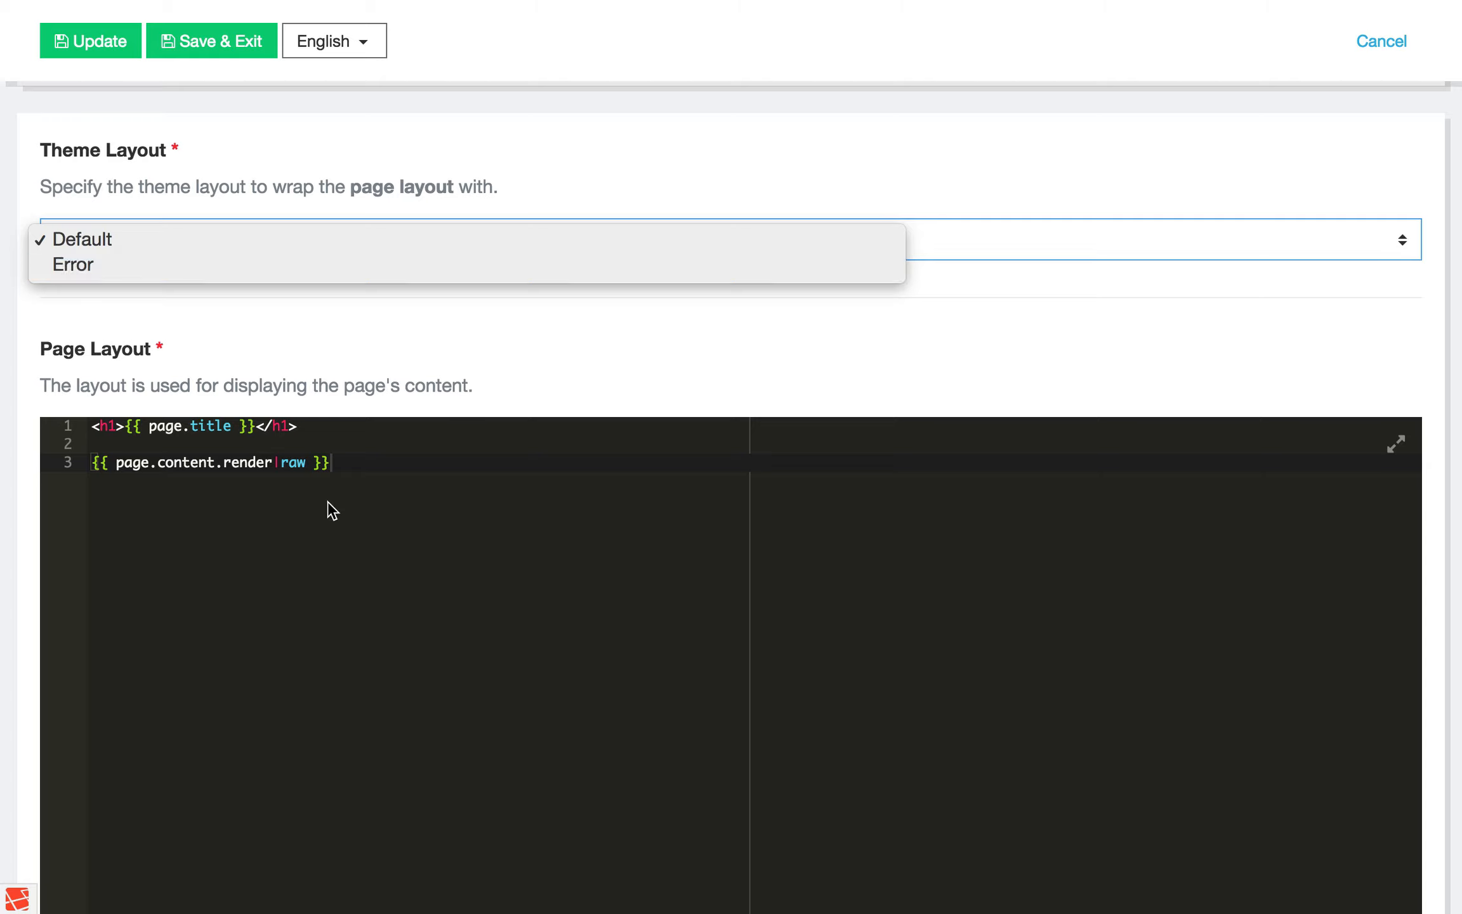
click(360, 568)
click(361, 568)
key(Return)
key(Return)
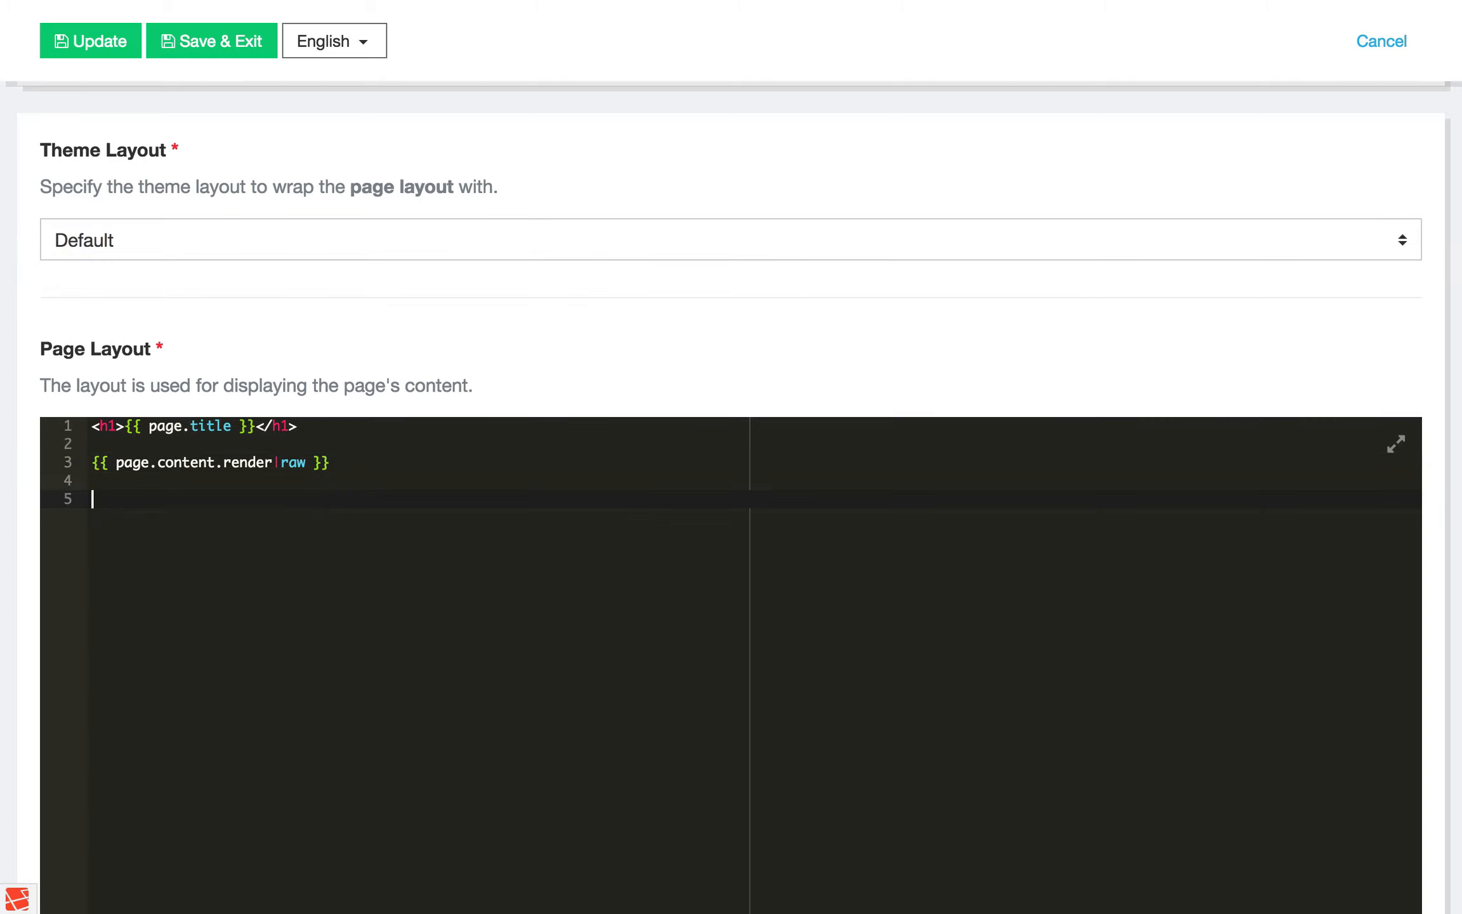
key(BackSpace)
key(BackSpace)
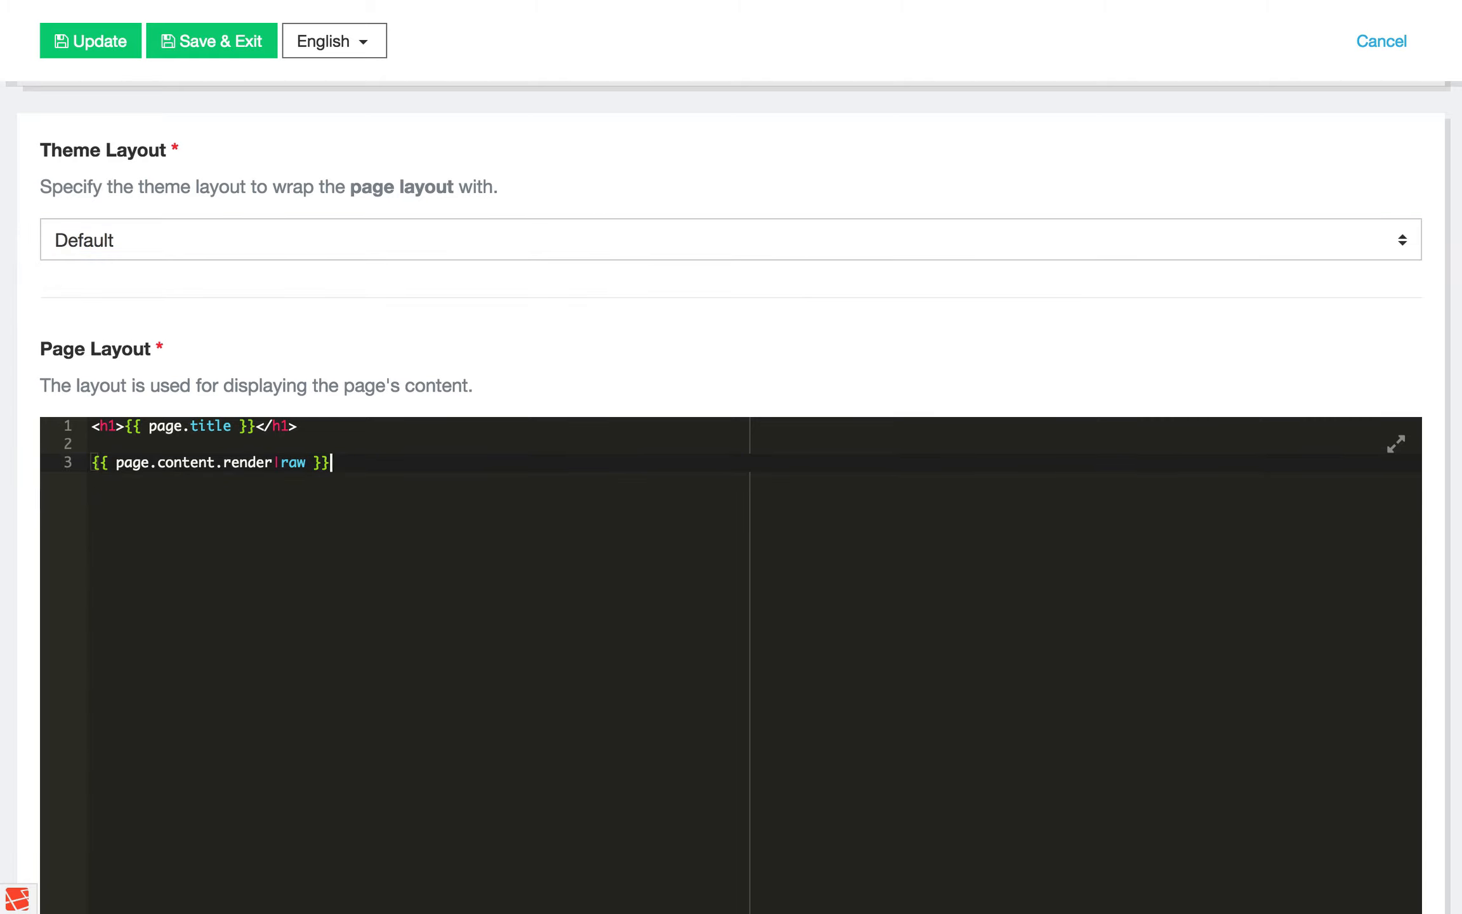
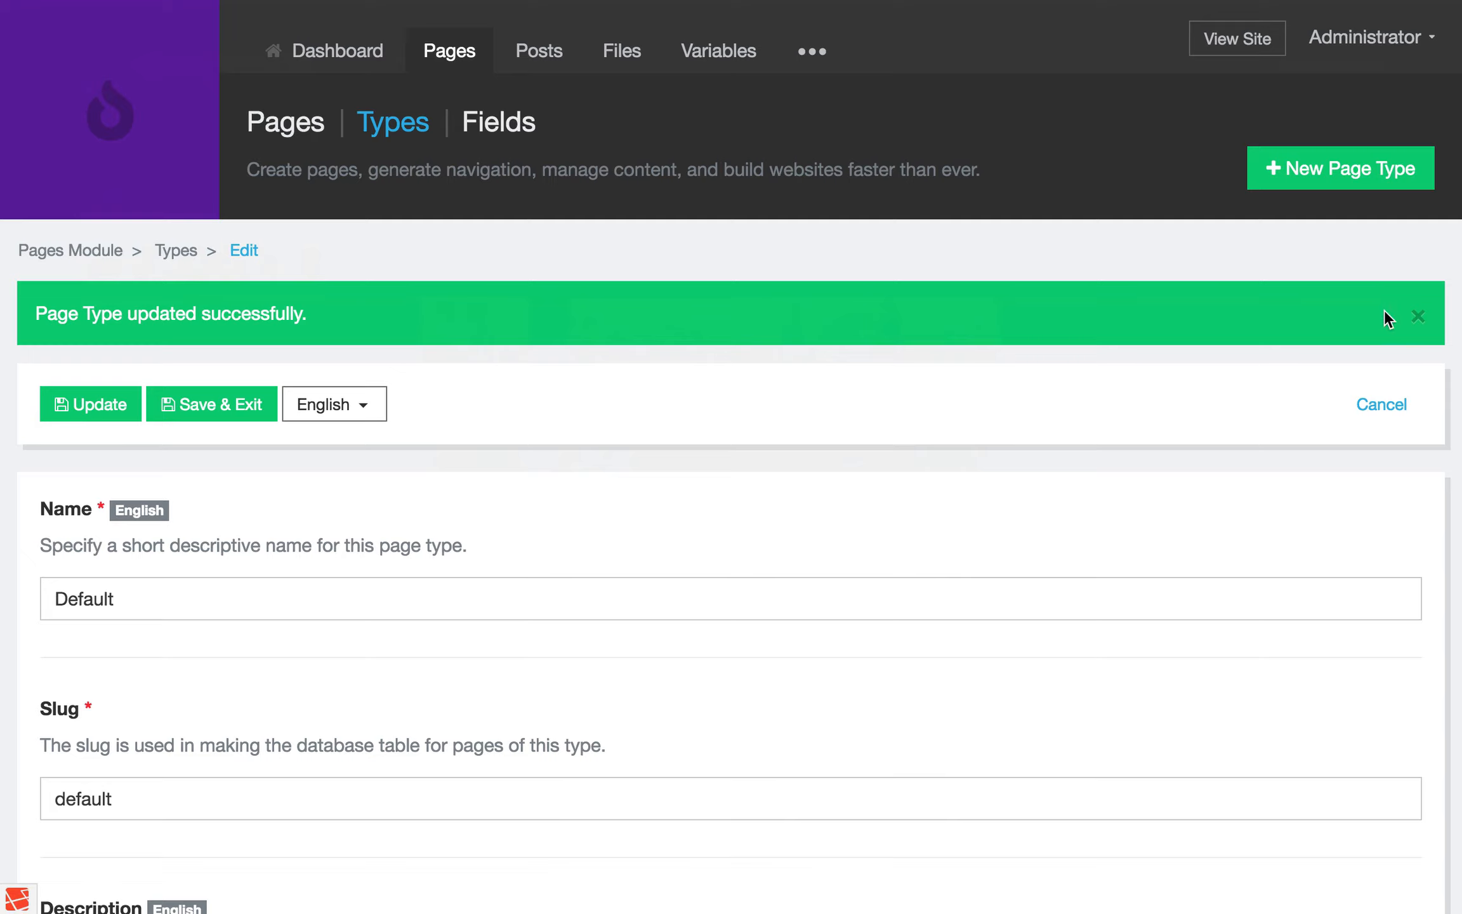
Return to the page types list and start a new page type named "HTML" with the slug html.
click(1418, 316)
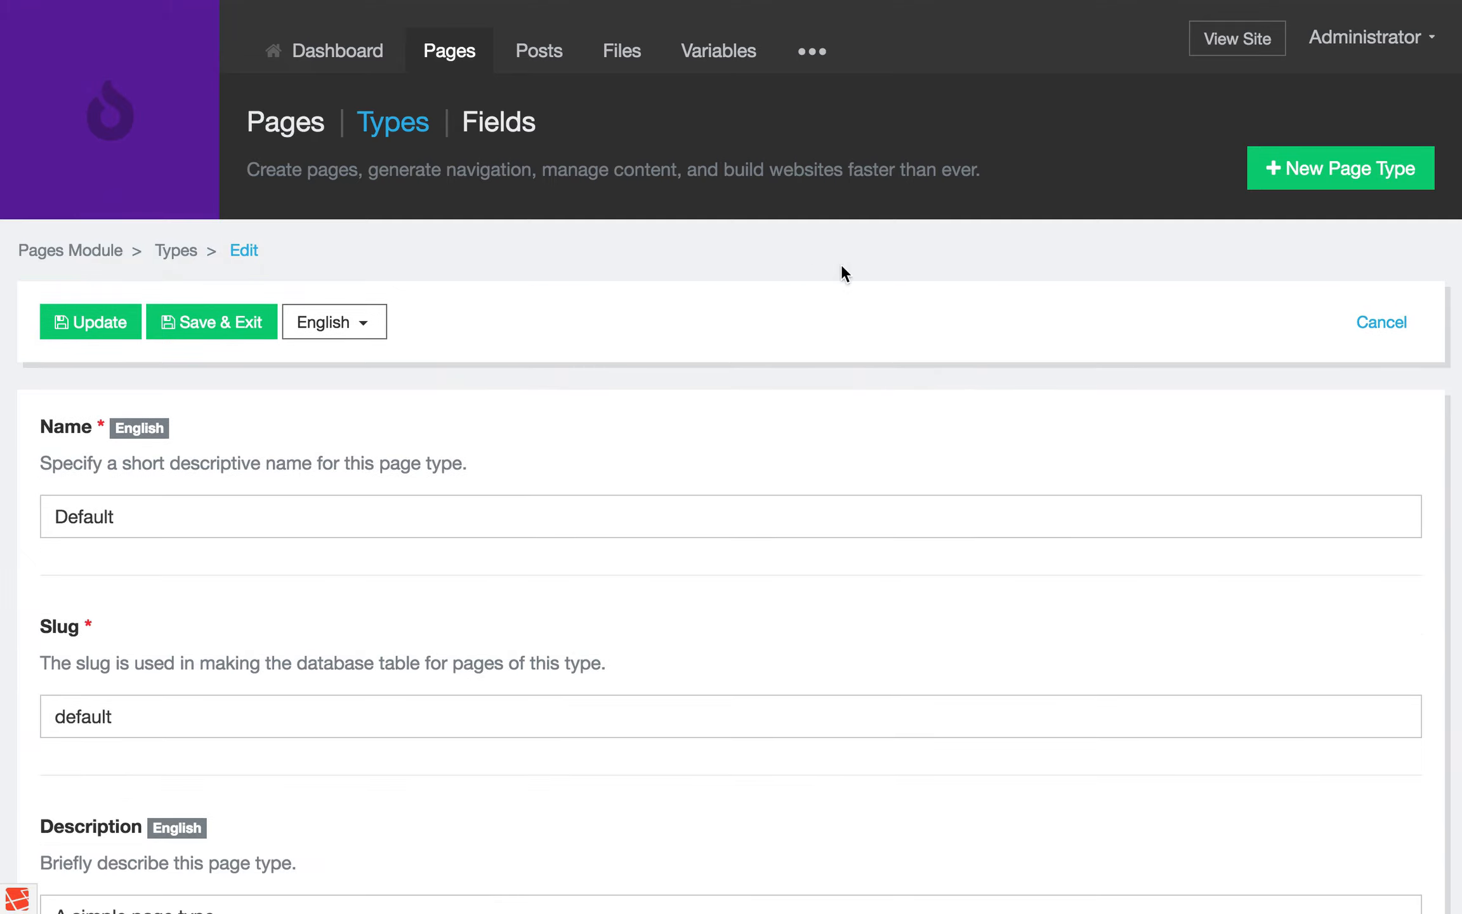
click(383, 131)
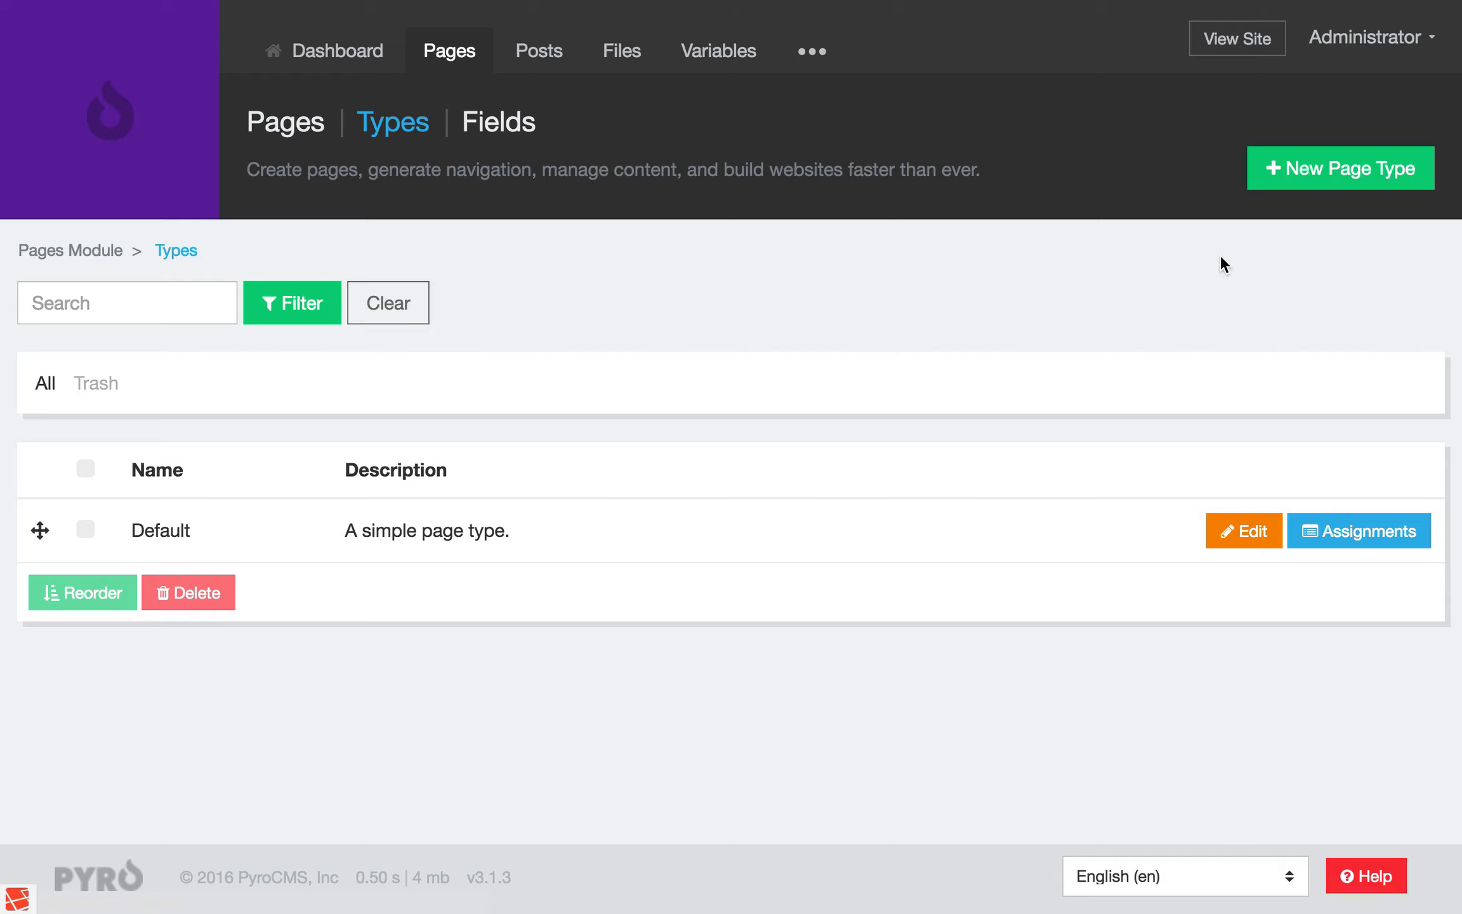
click(1250, 184)
click(241, 521)
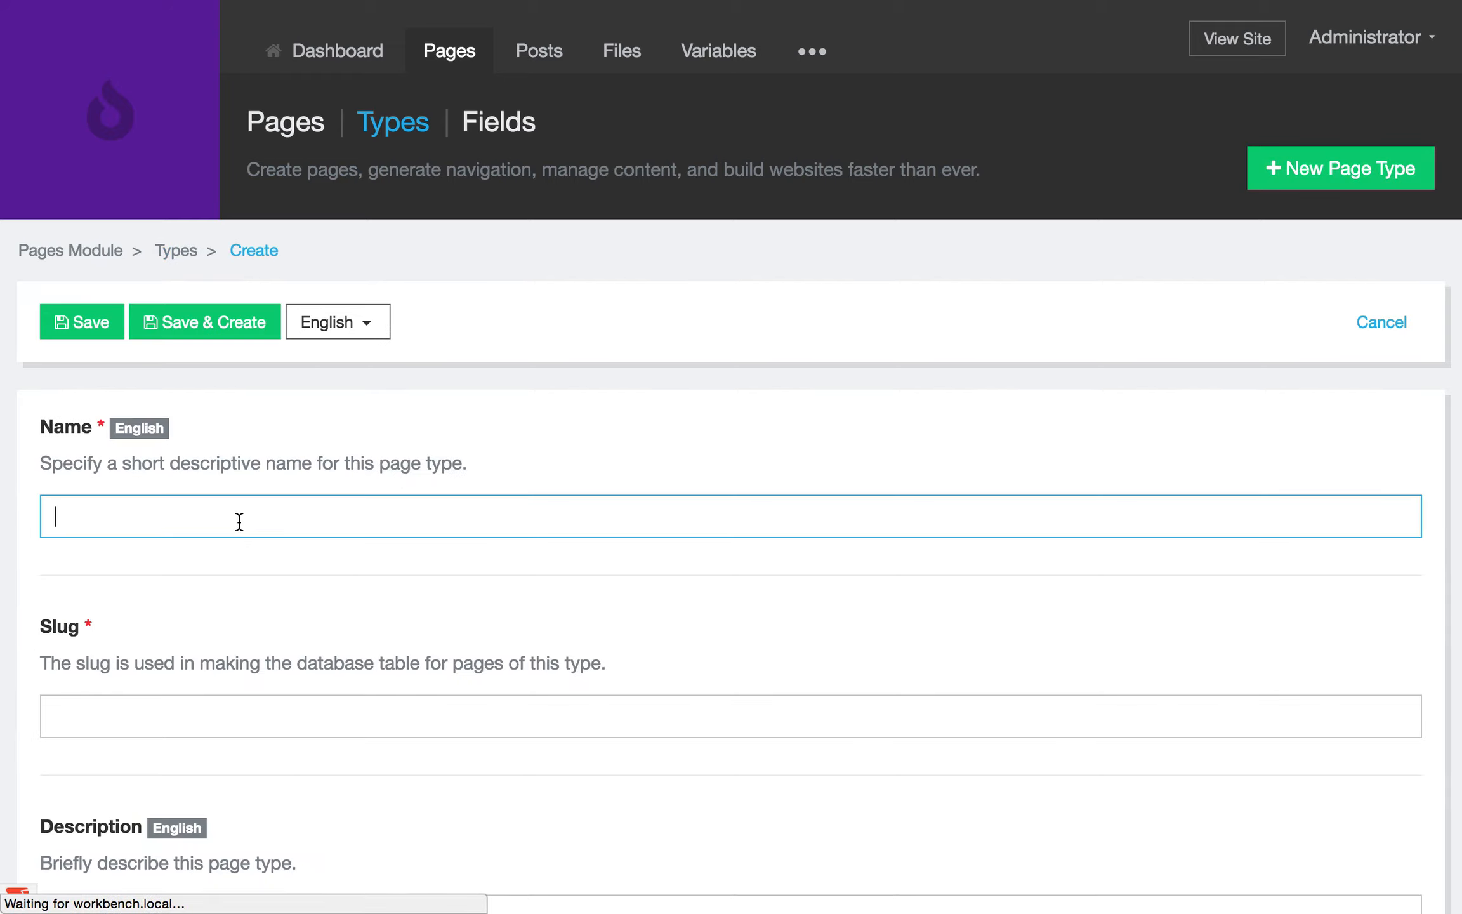
text(Html)
key(Escape)
key(Tab)
key(Tab)
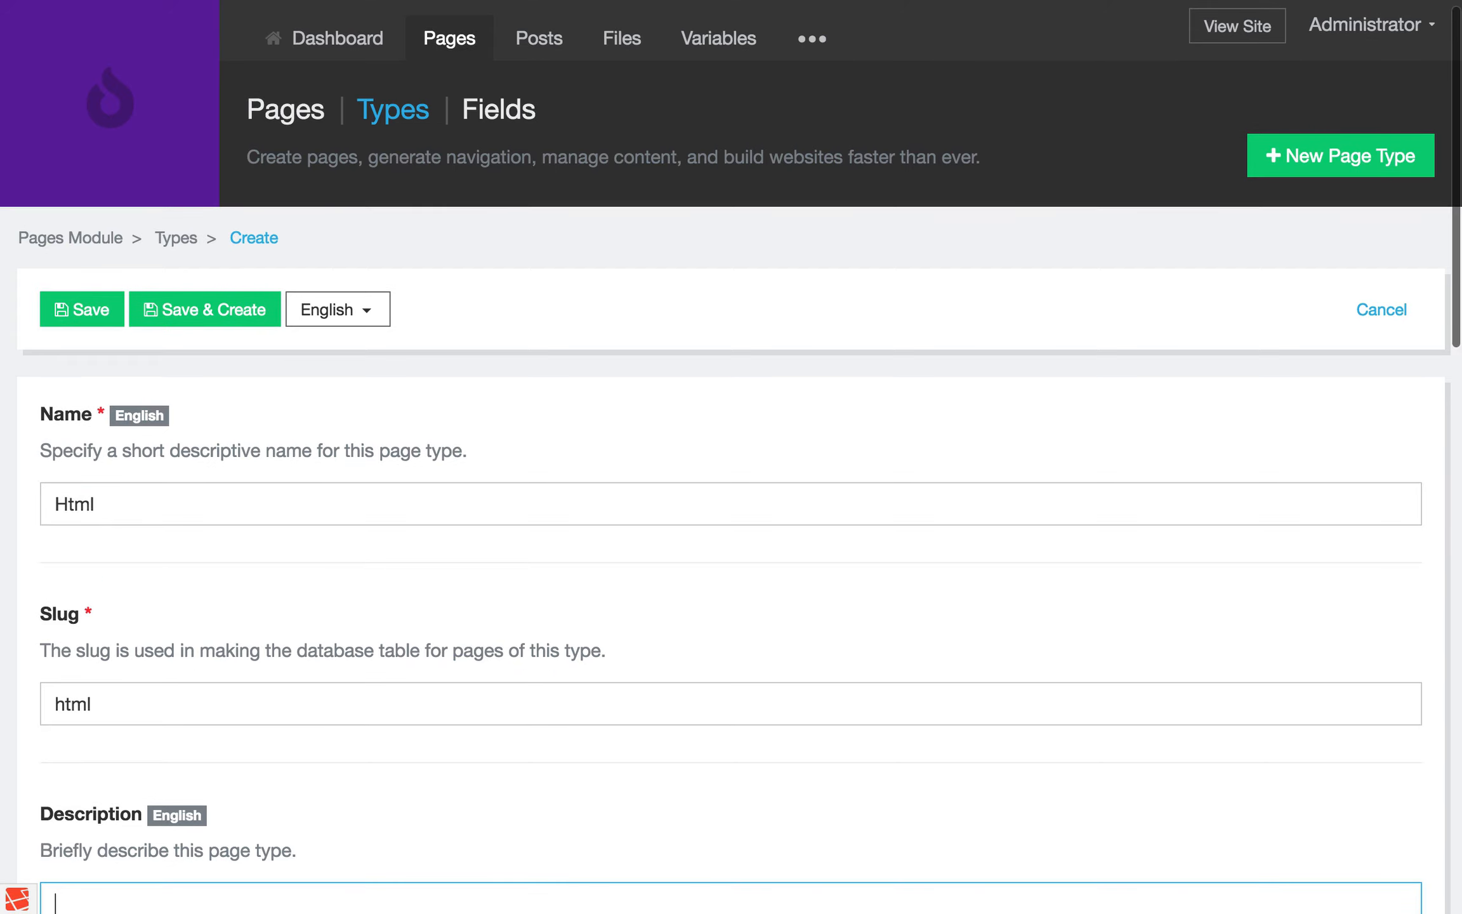
key(shift+Tab)
key(shift+Tab)
text(HTML)
key(Tab)
key(Tab)
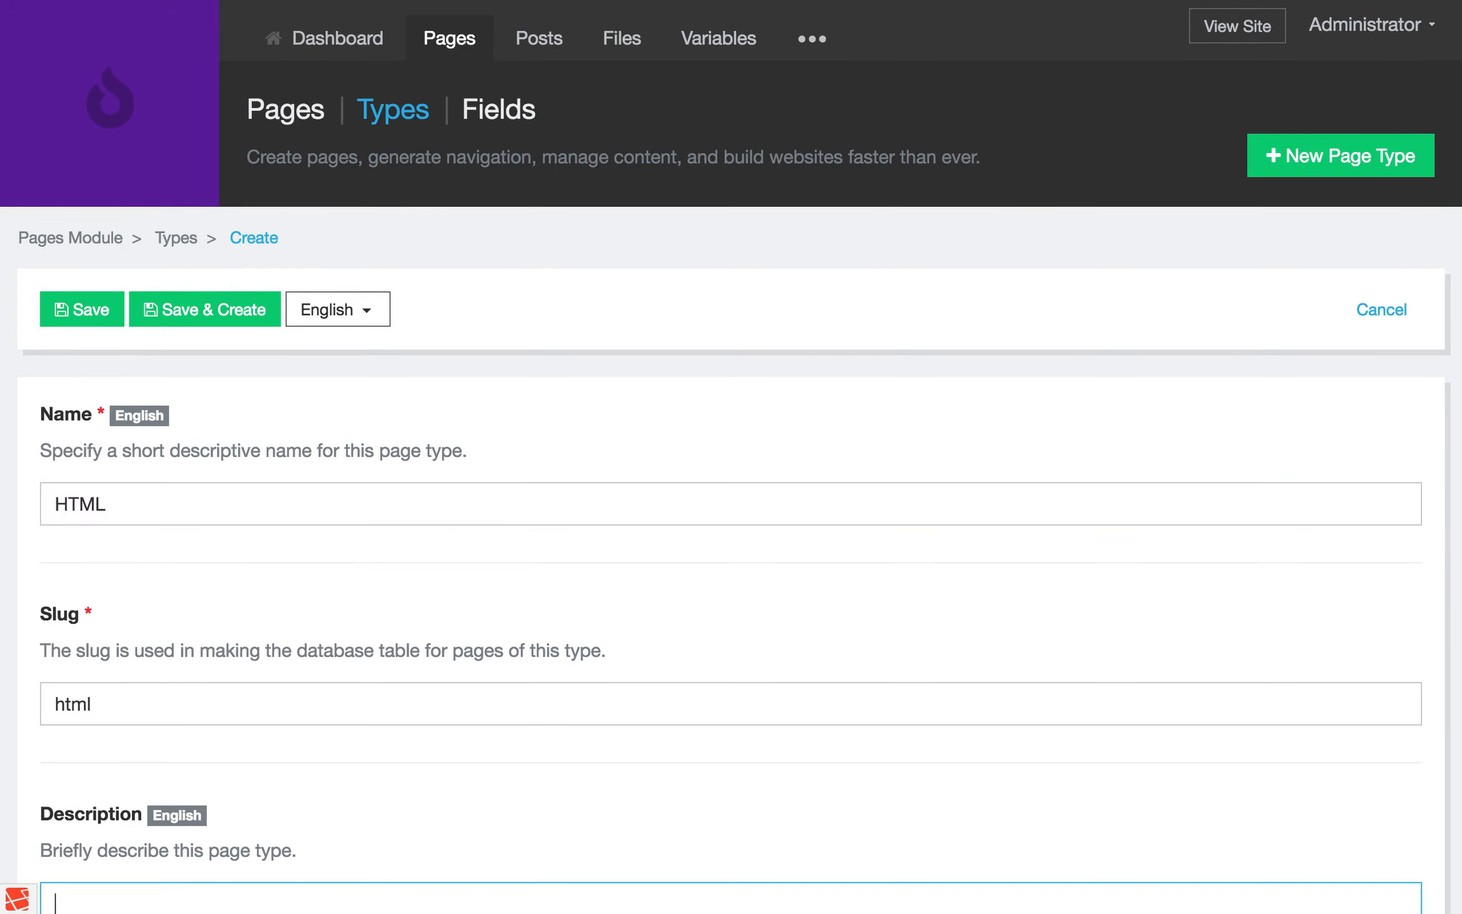
Review the handler choices for the HTML page type and keep Default.
scroll(297, 540, down, 5)
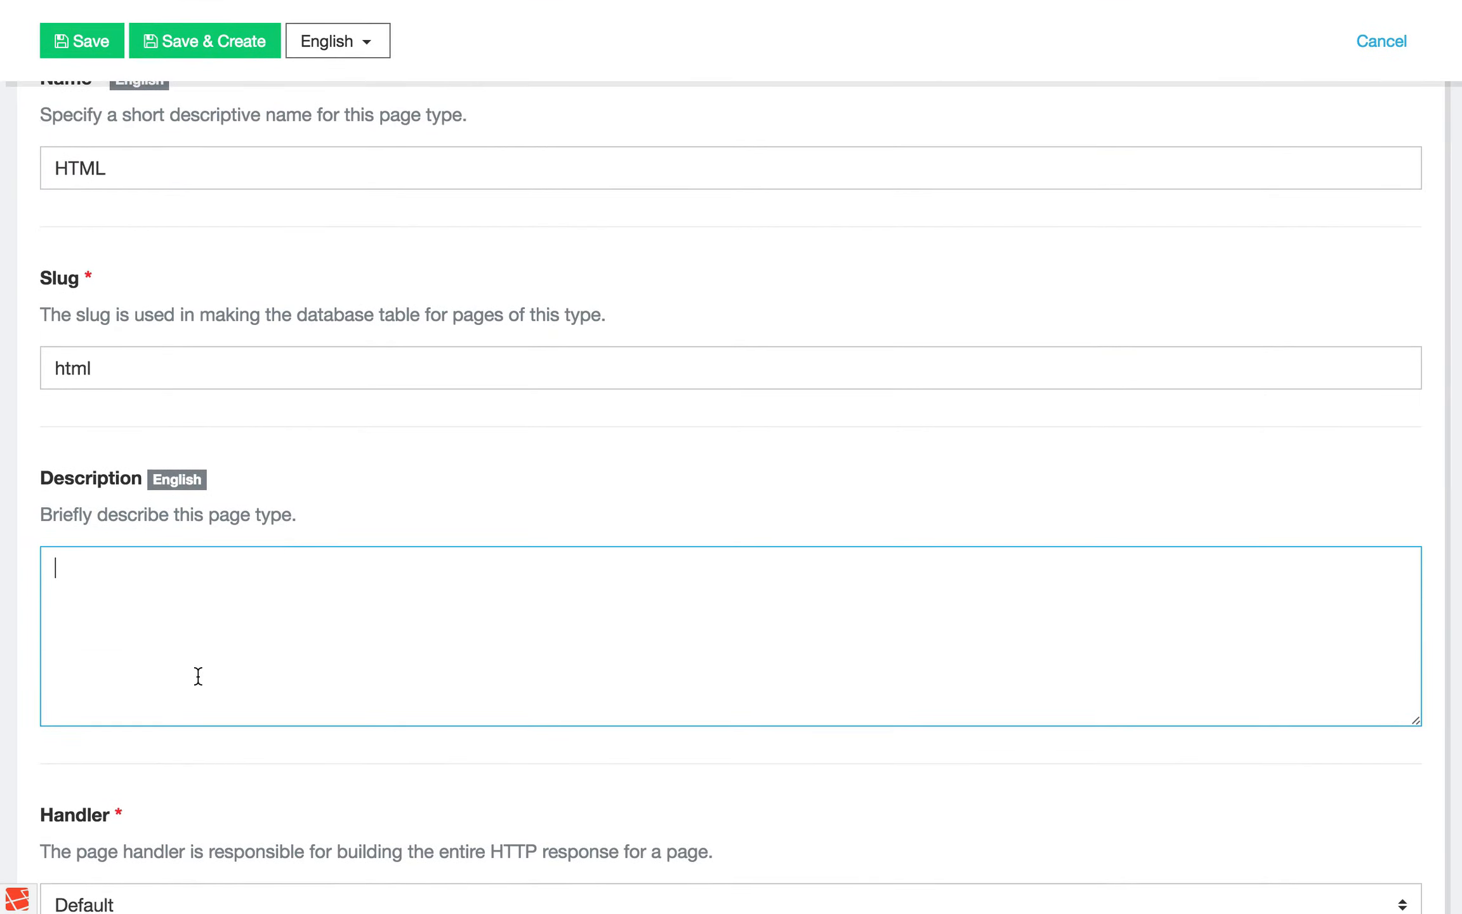
scroll(170, 598, down, 5)
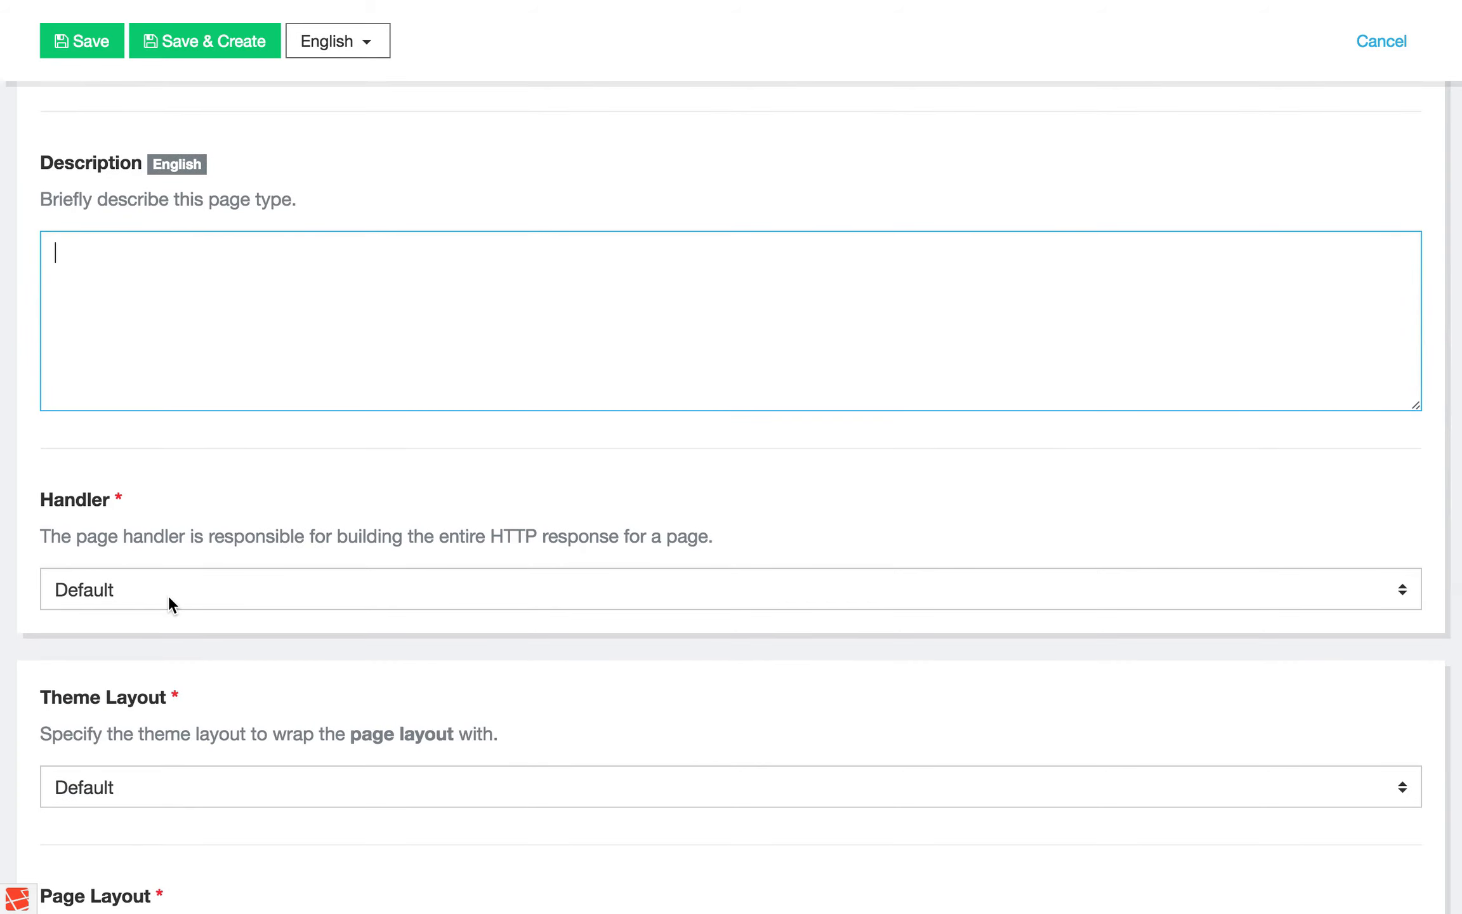
click(169, 594)
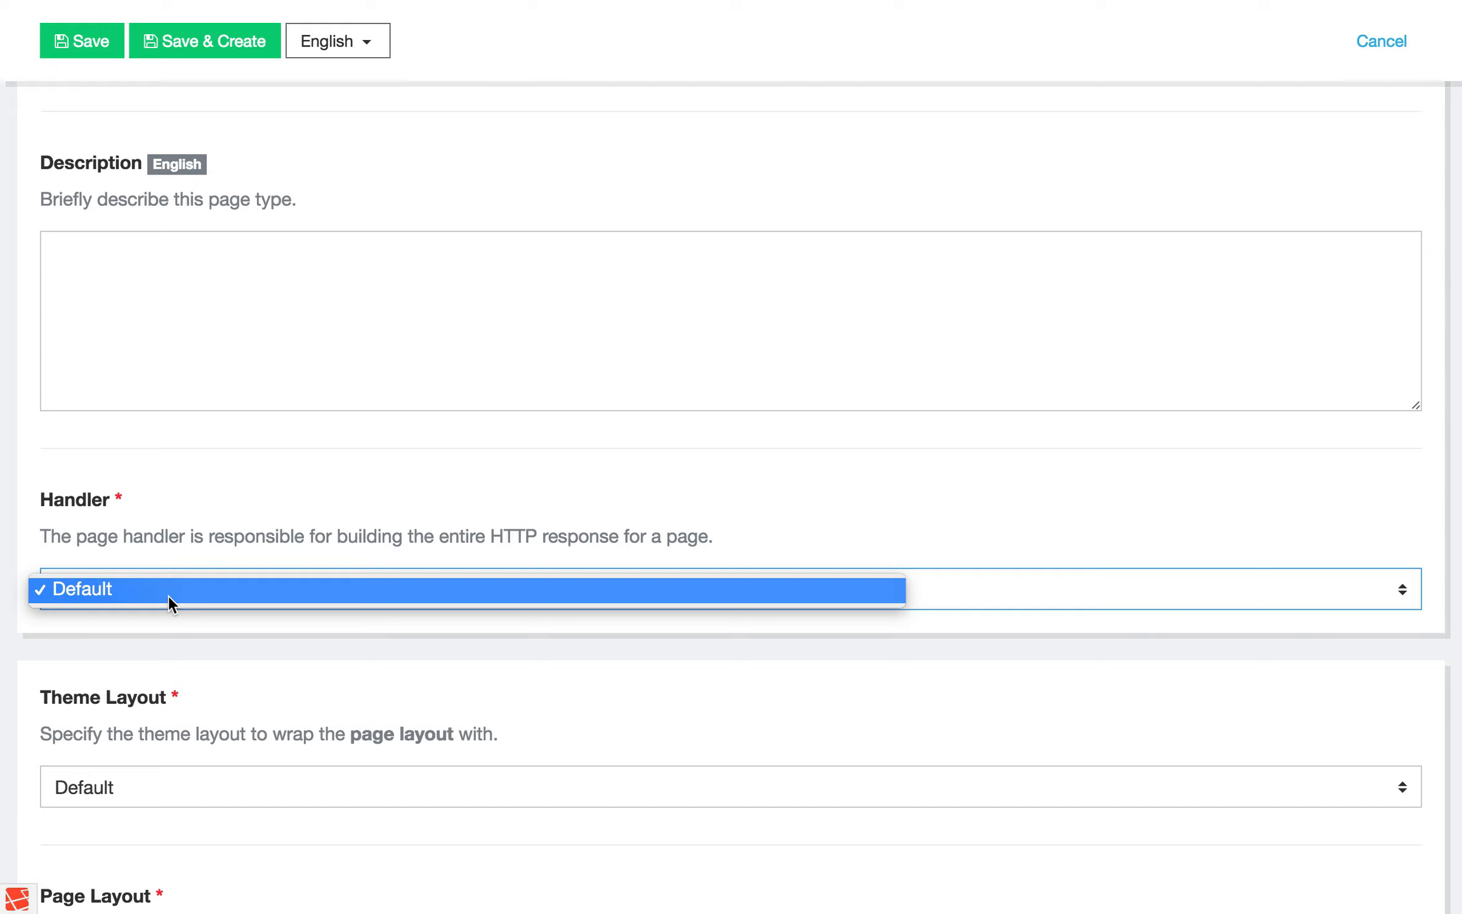
click(168, 596)
scroll(174, 661, down, 1)
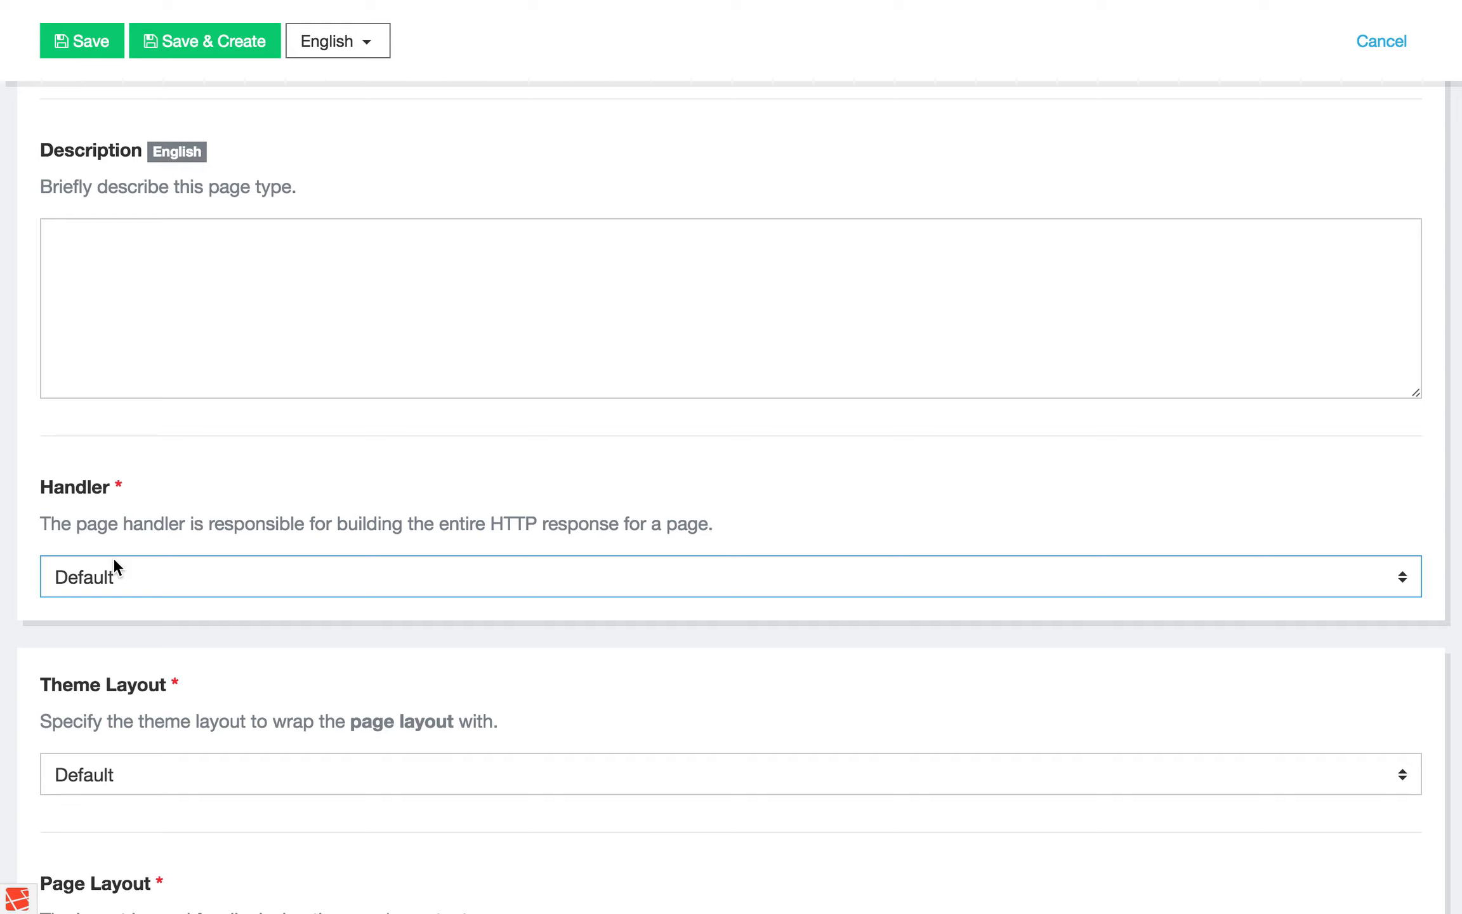
Replace the HTML type's page layout code with "{{ page.html.render|raw }}" and save the page type.
scroll(169, 646, down, 5)
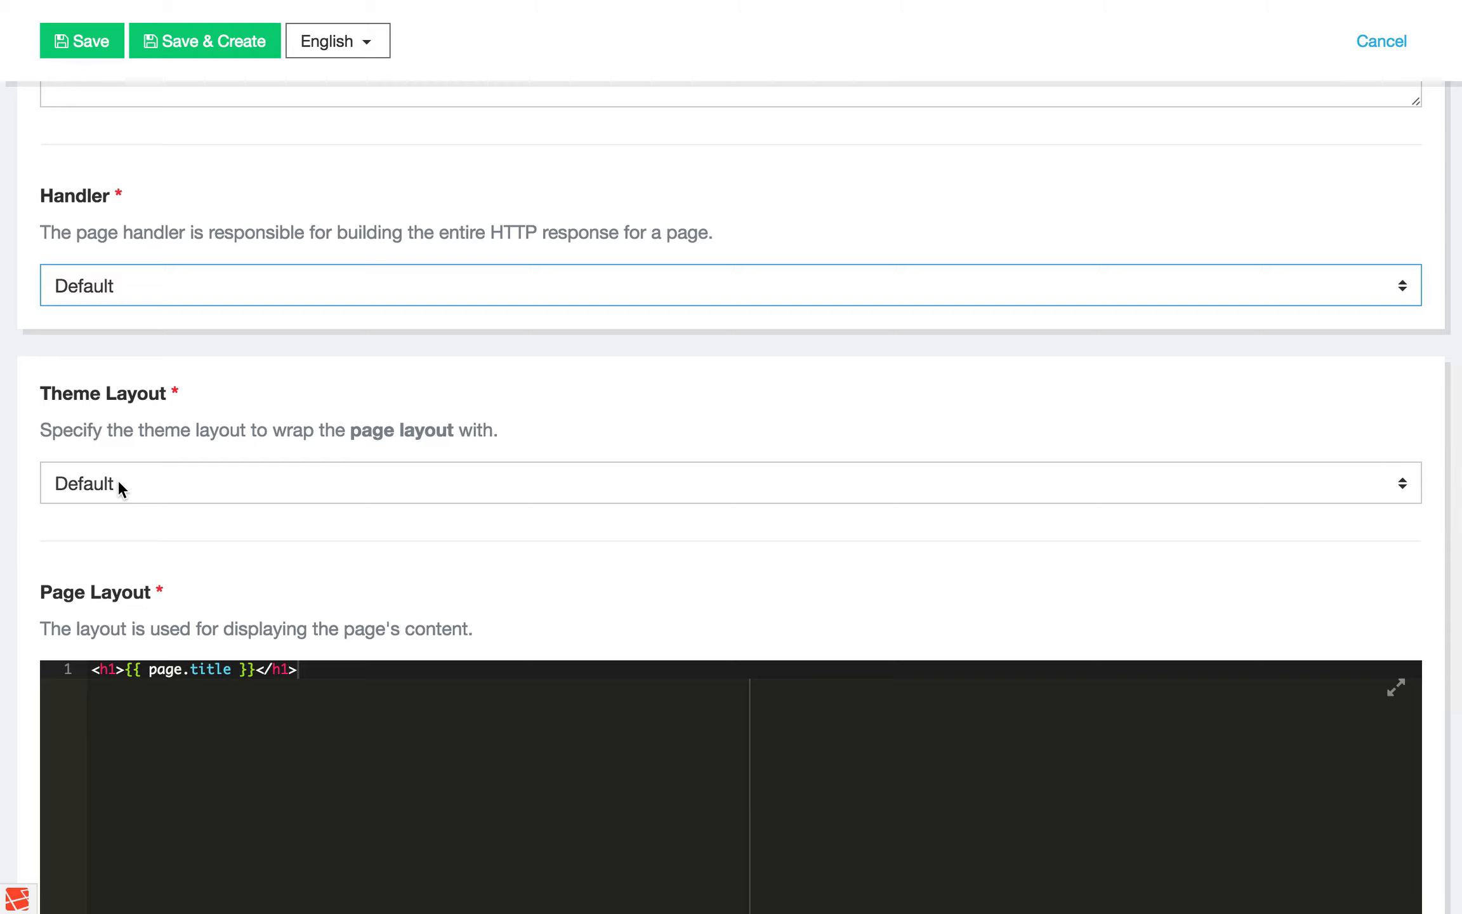
scroll(118, 486, down, 3)
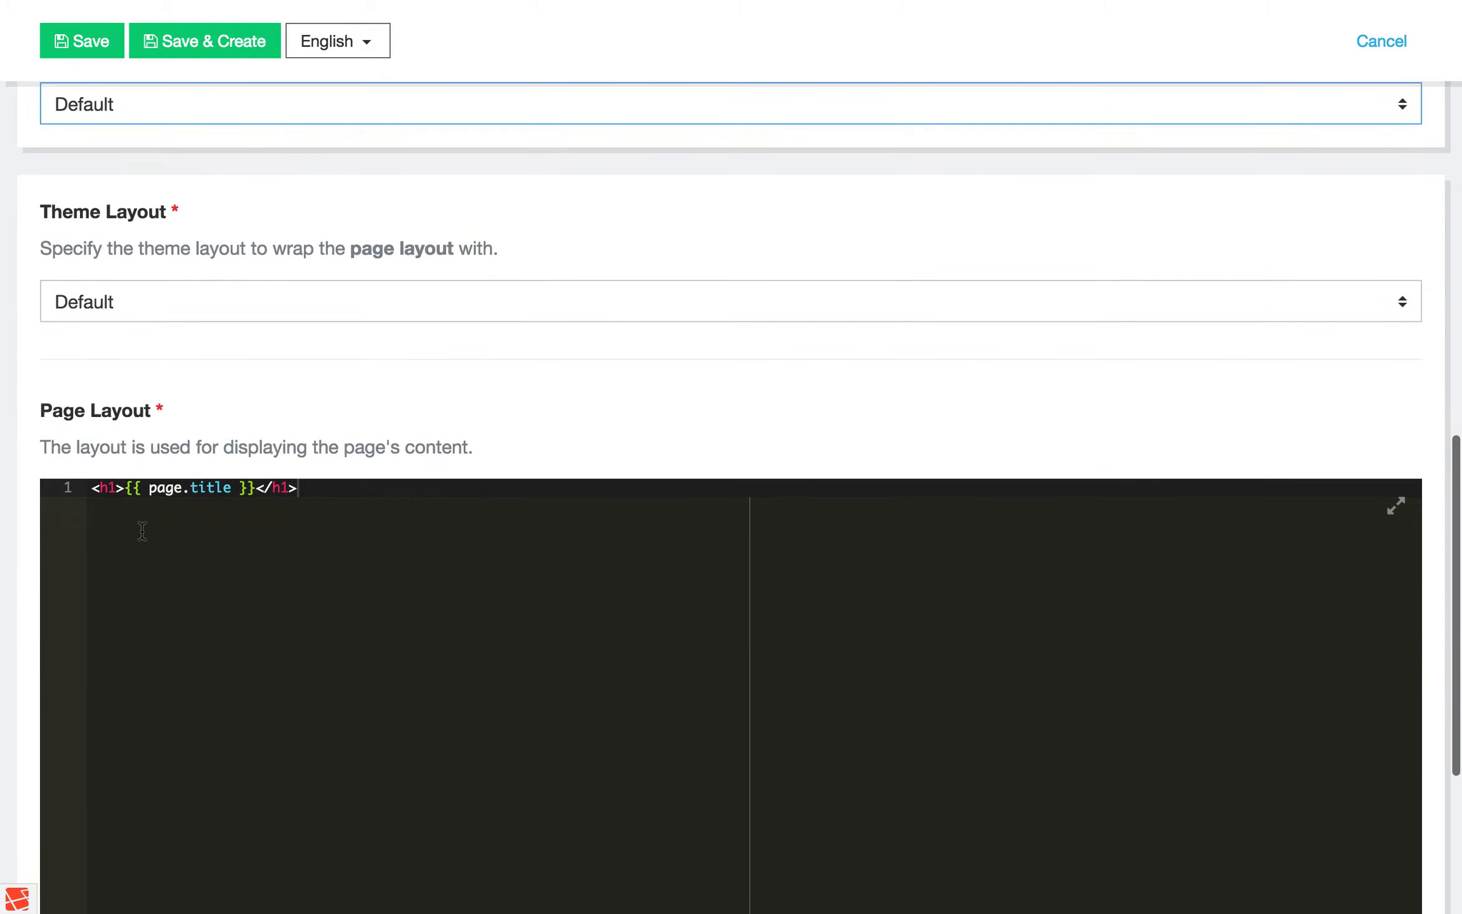
key(super+a)
text({{ )
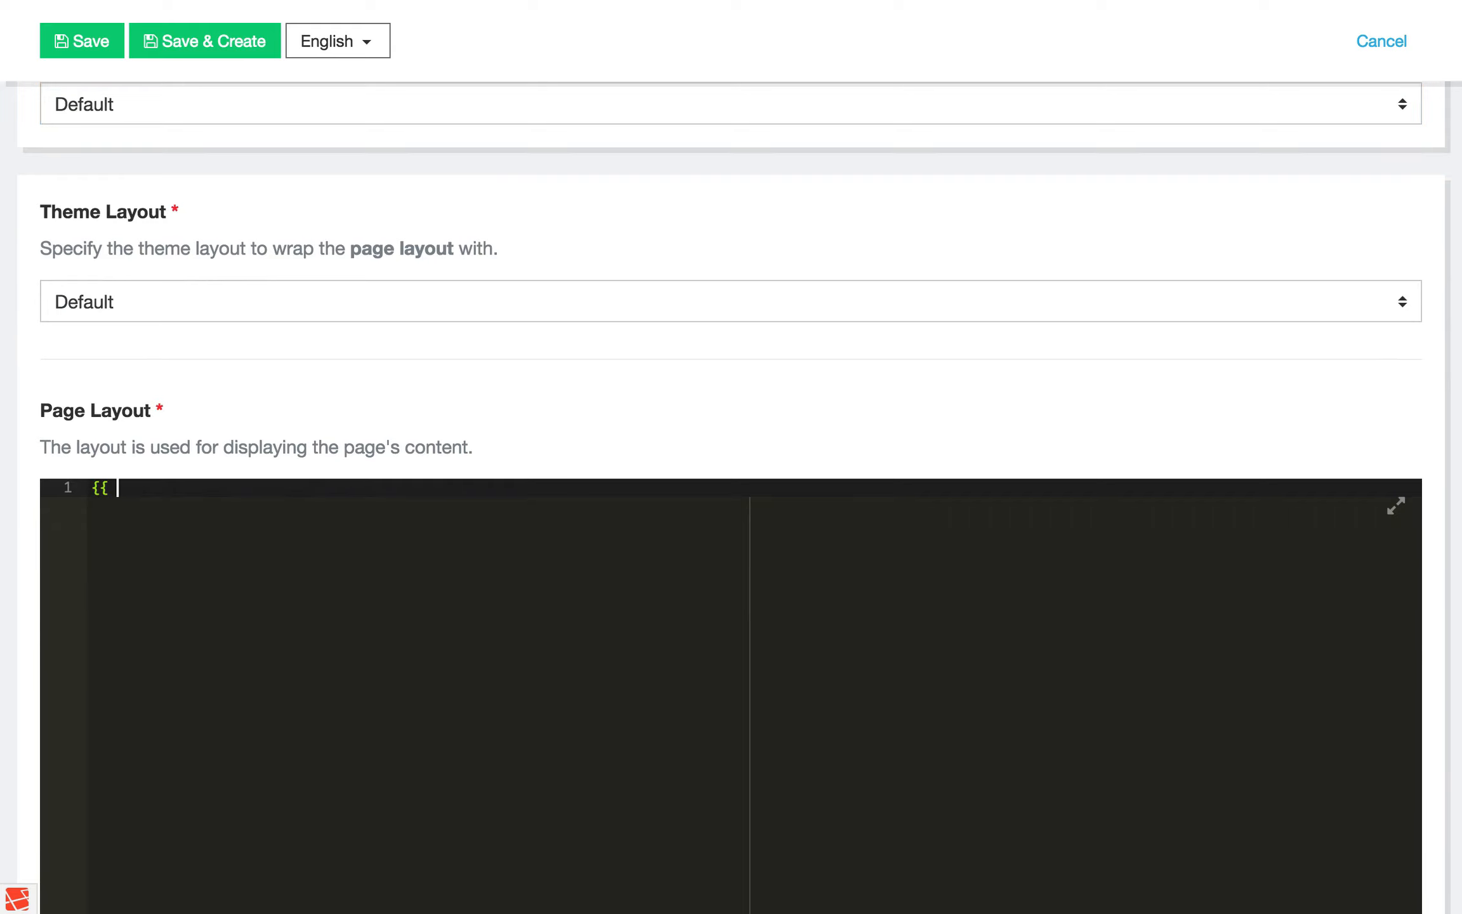
text(page.html.render|raw }})
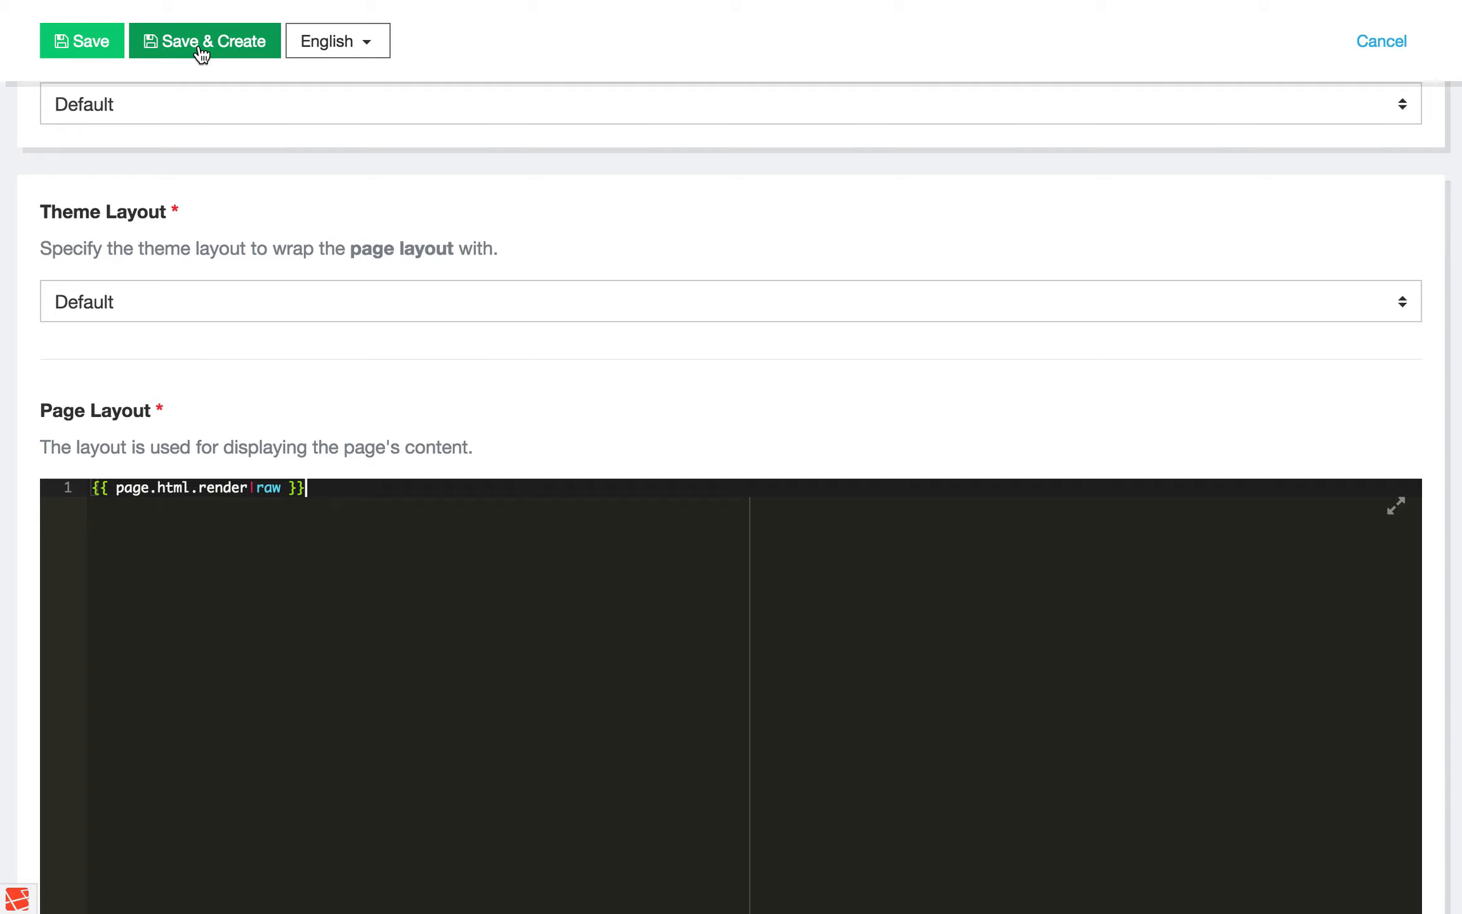
click(110, 42)
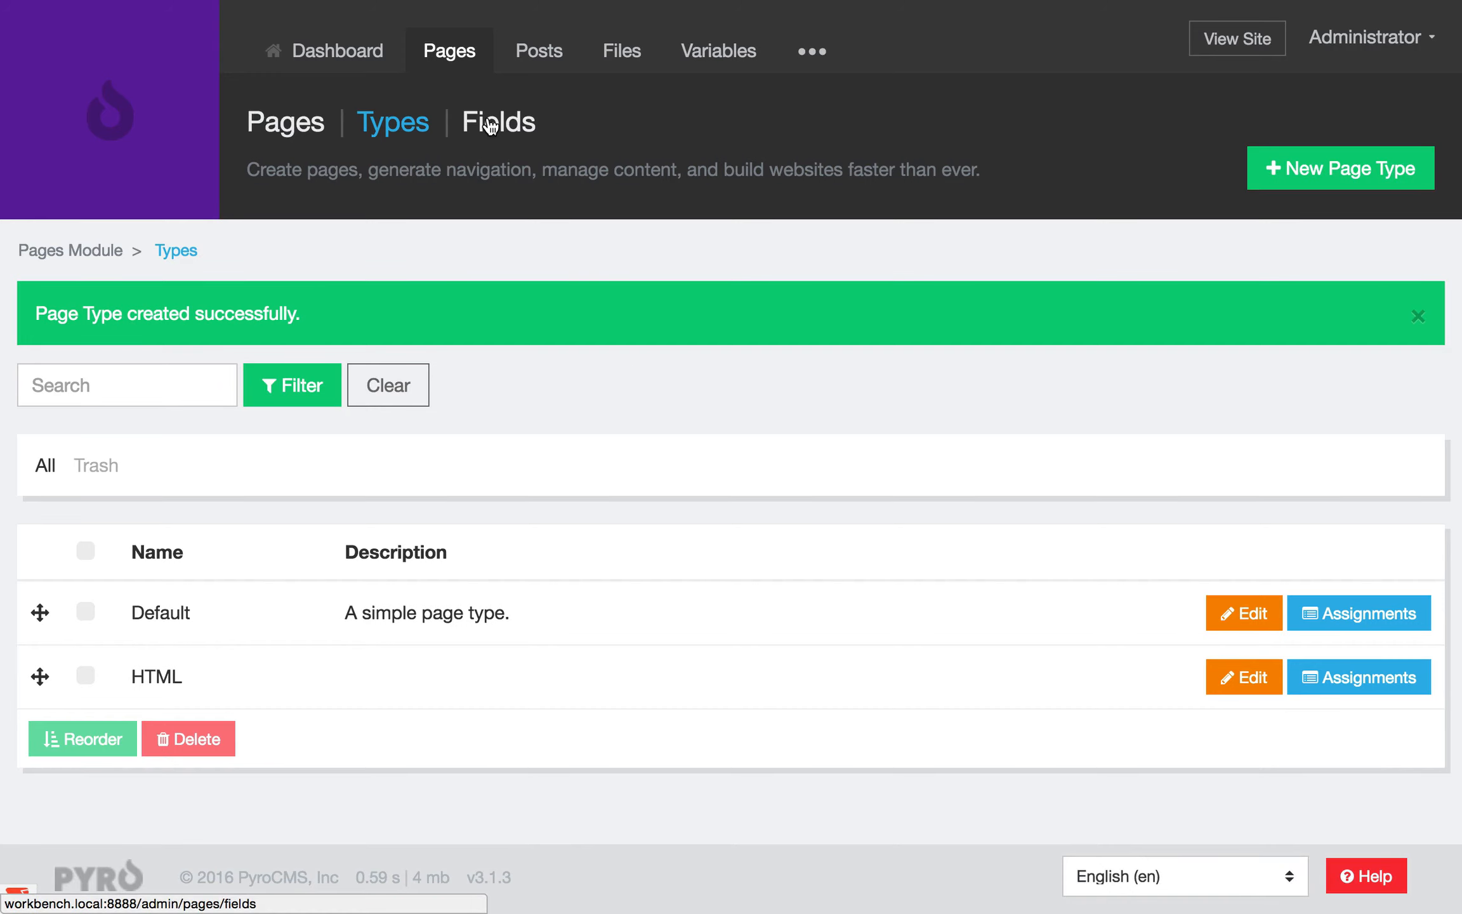
Create a new page field of the Editor type named "HTML" and save it.
click(490, 126)
click(1350, 170)
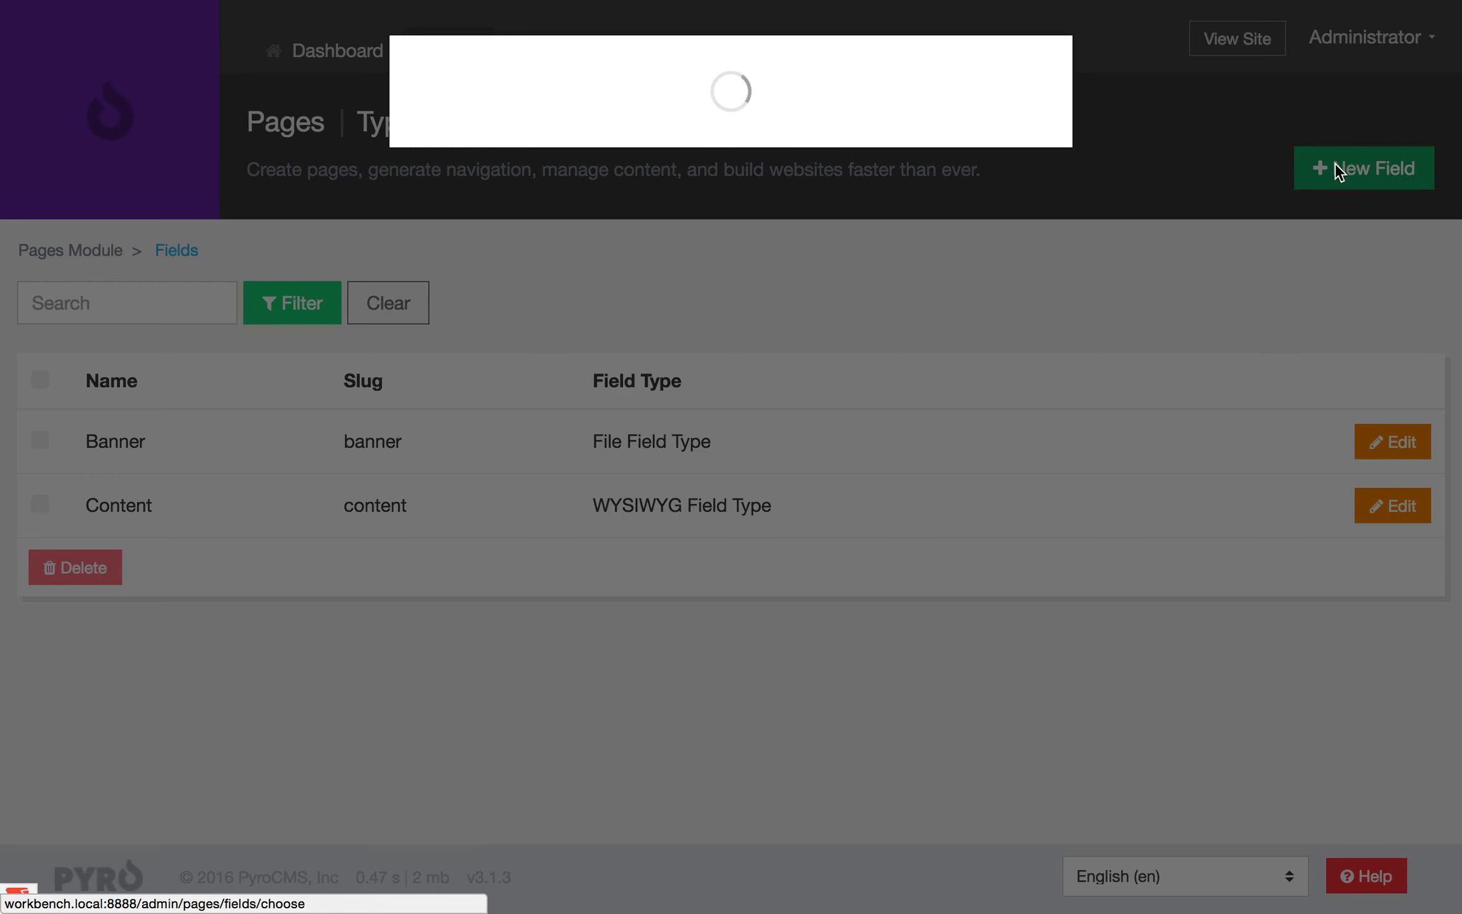
scroll(517, 538, down, 6)
scroll(520, 539, up, 1)
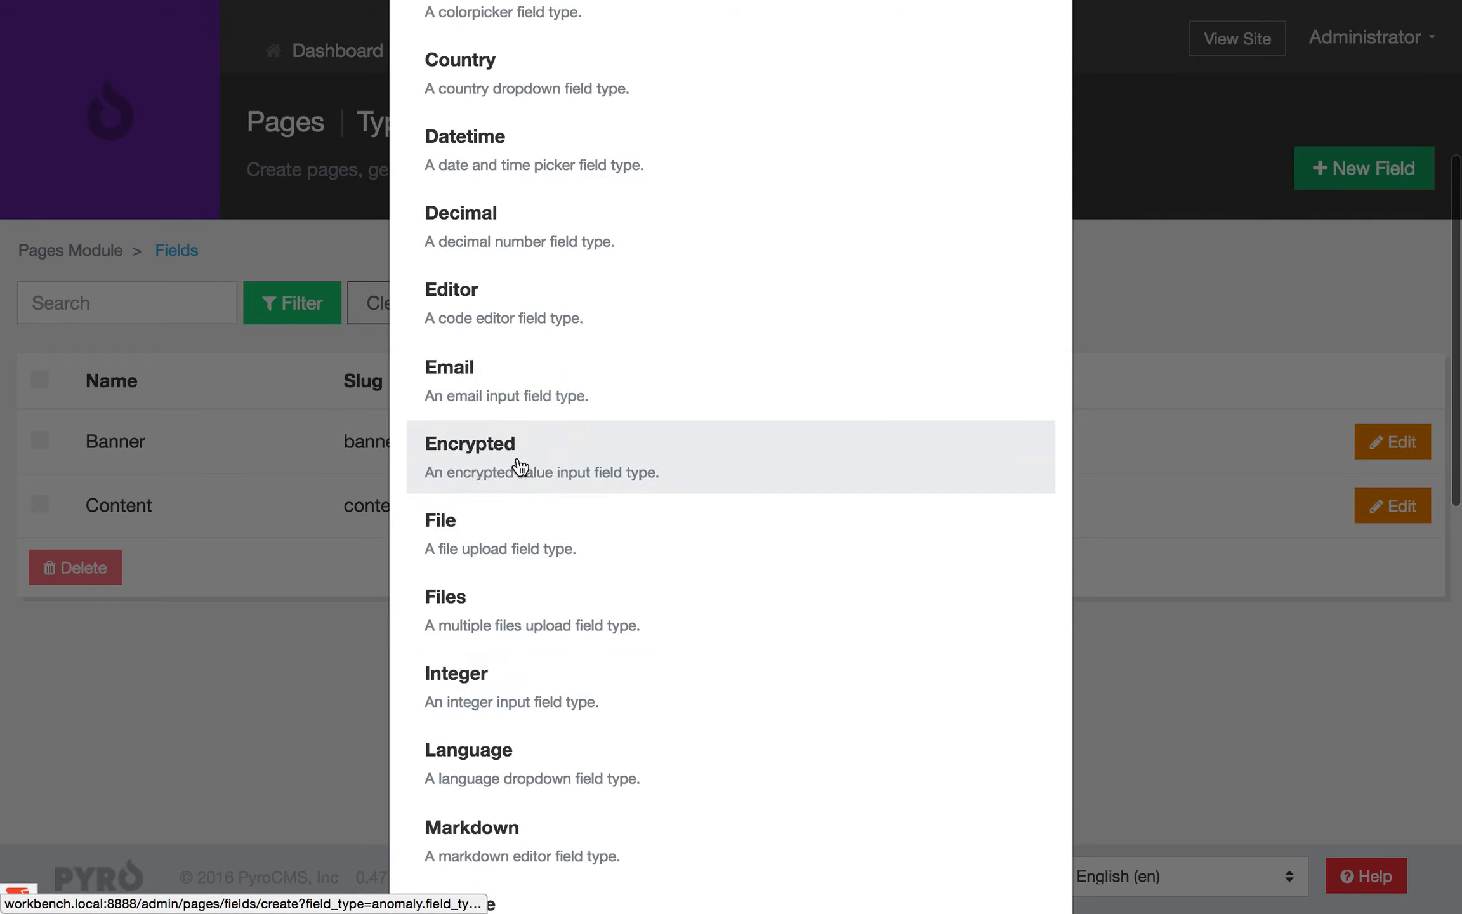
click(516, 309)
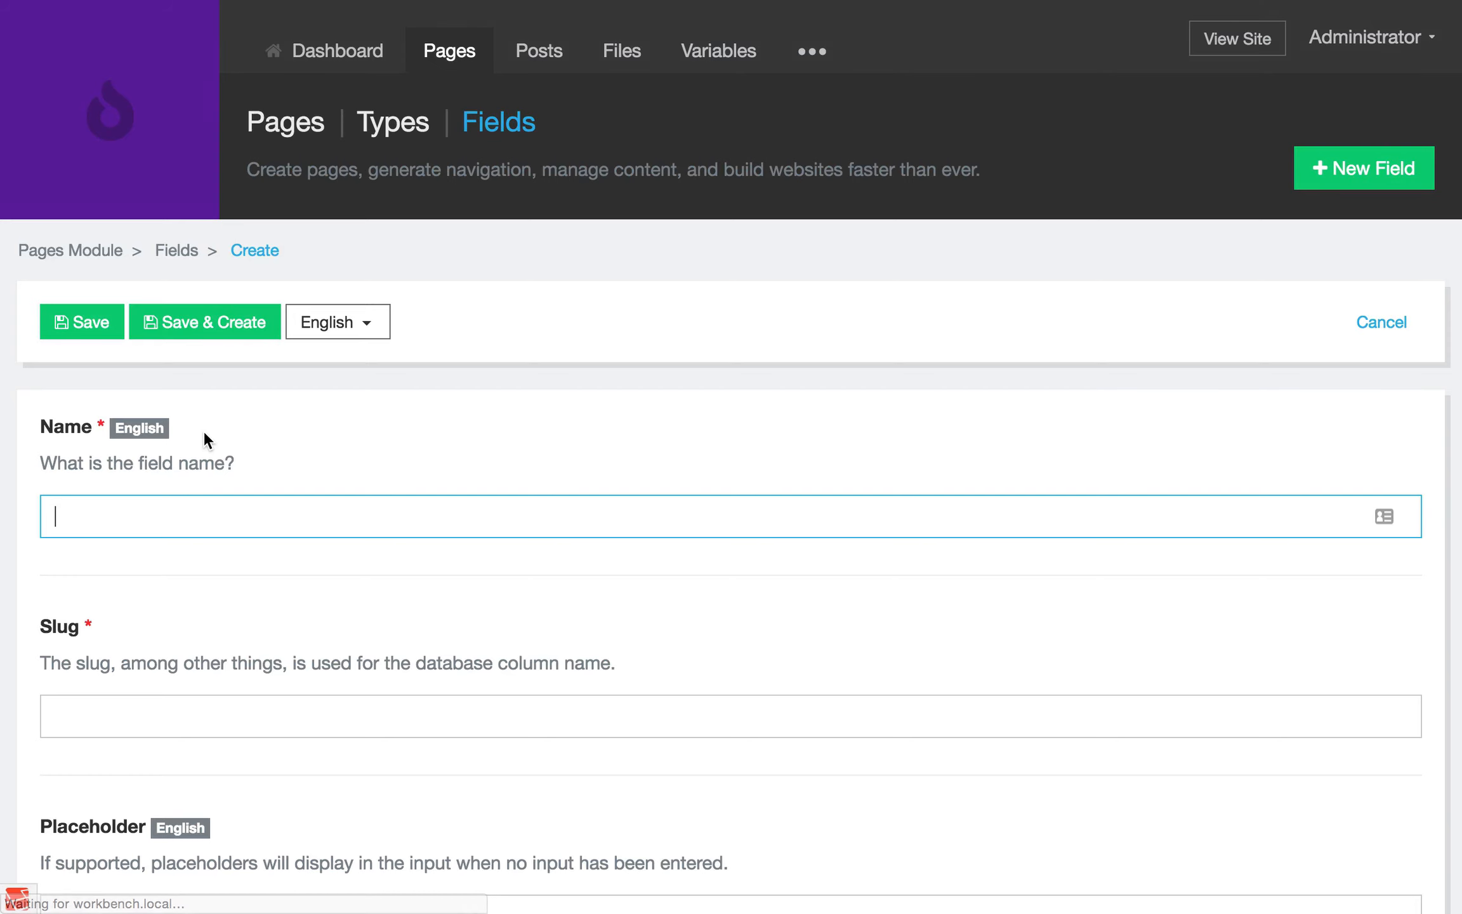
text(HTML)
scroll(203, 434, down, 5)
scroll(173, 597, down, 10)
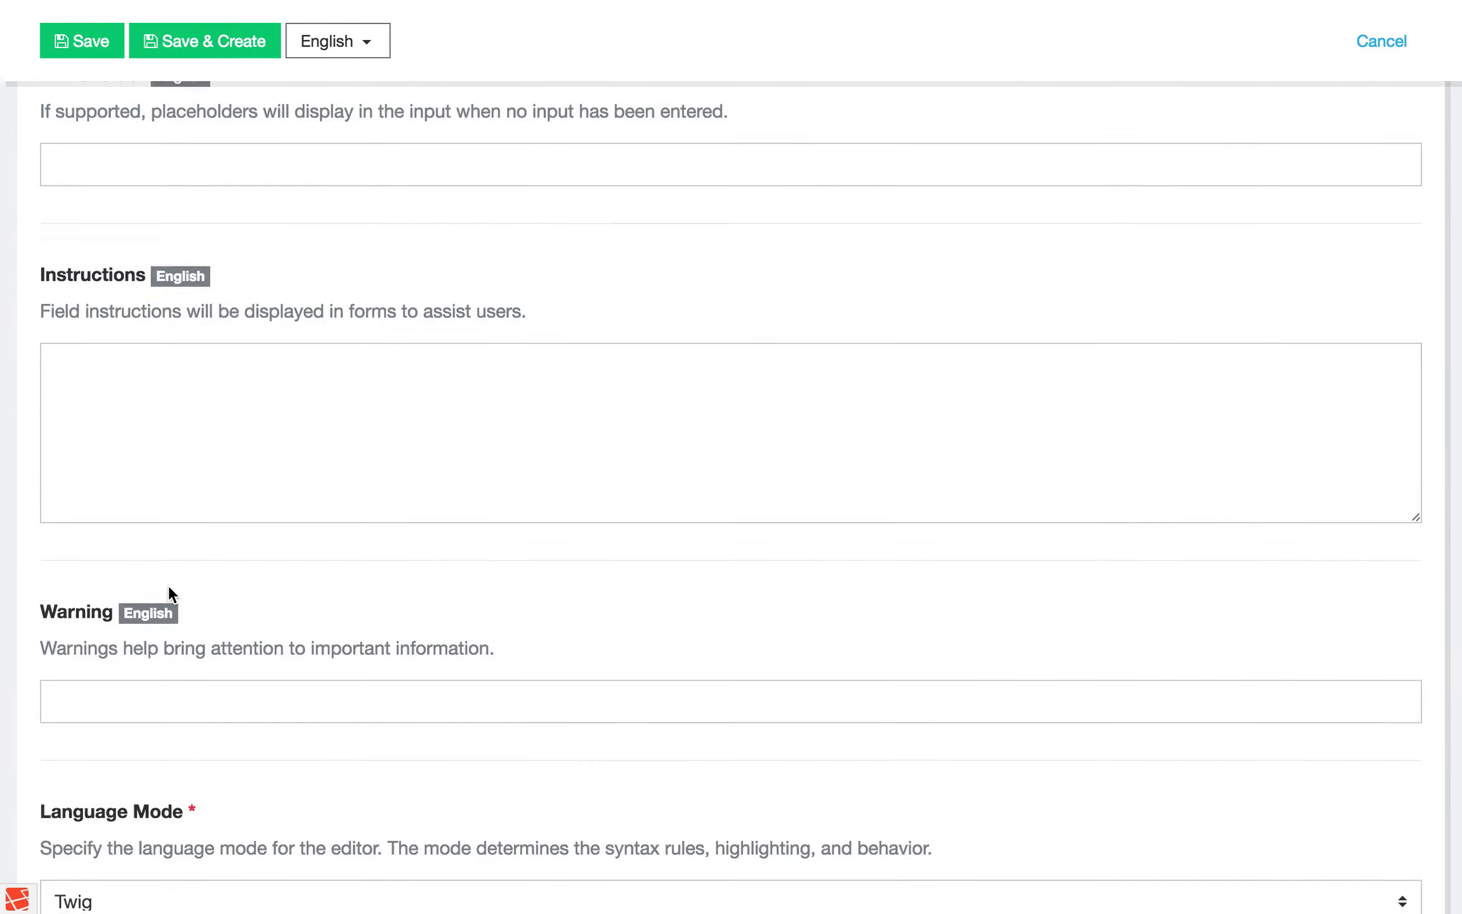
click(119, 38)
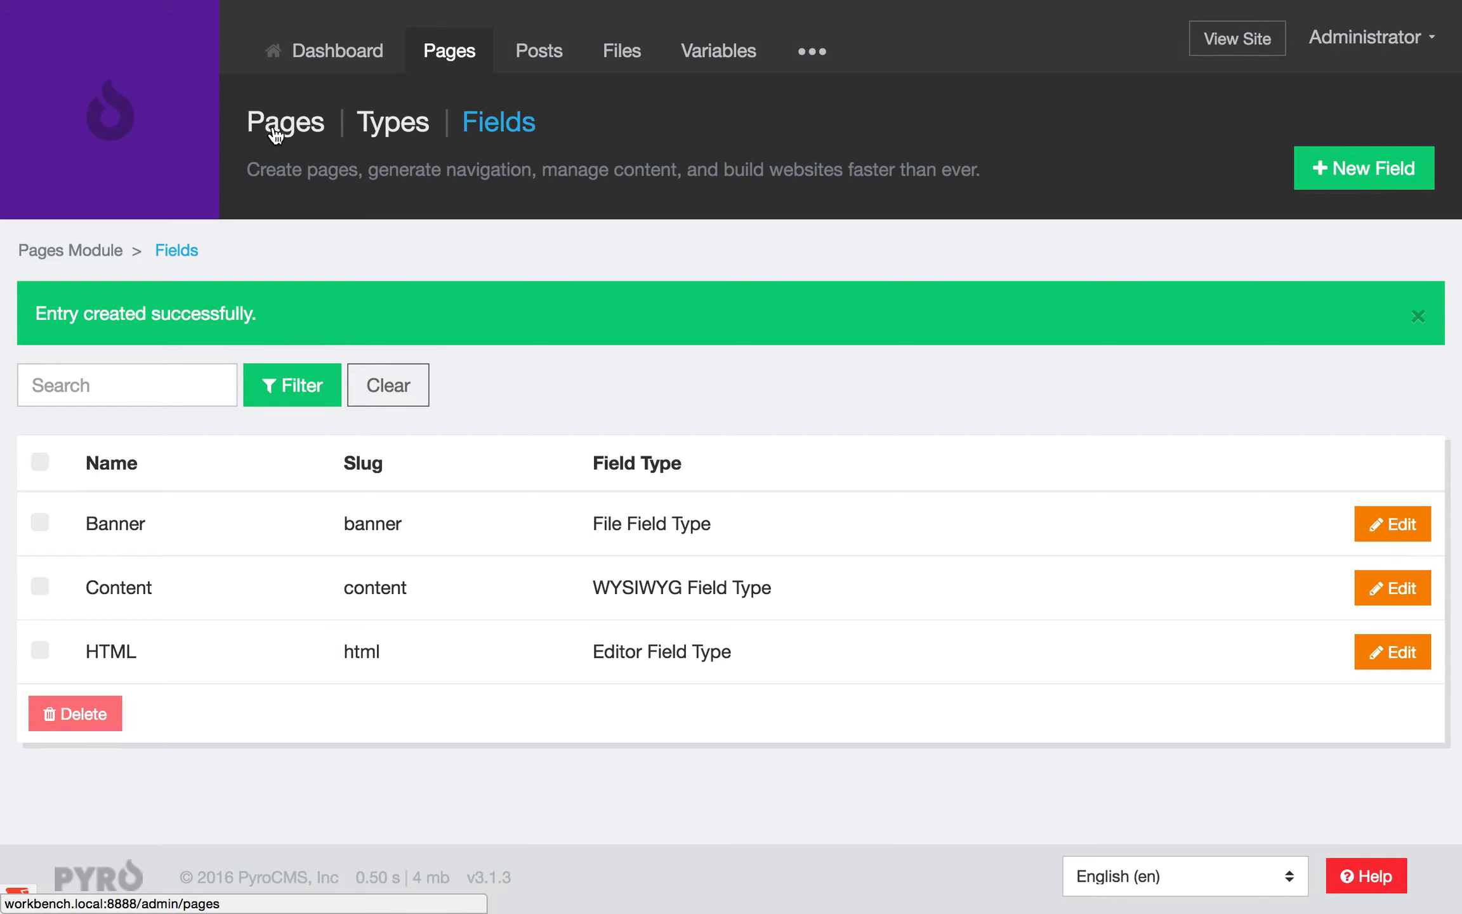
click(288, 114)
click(1356, 173)
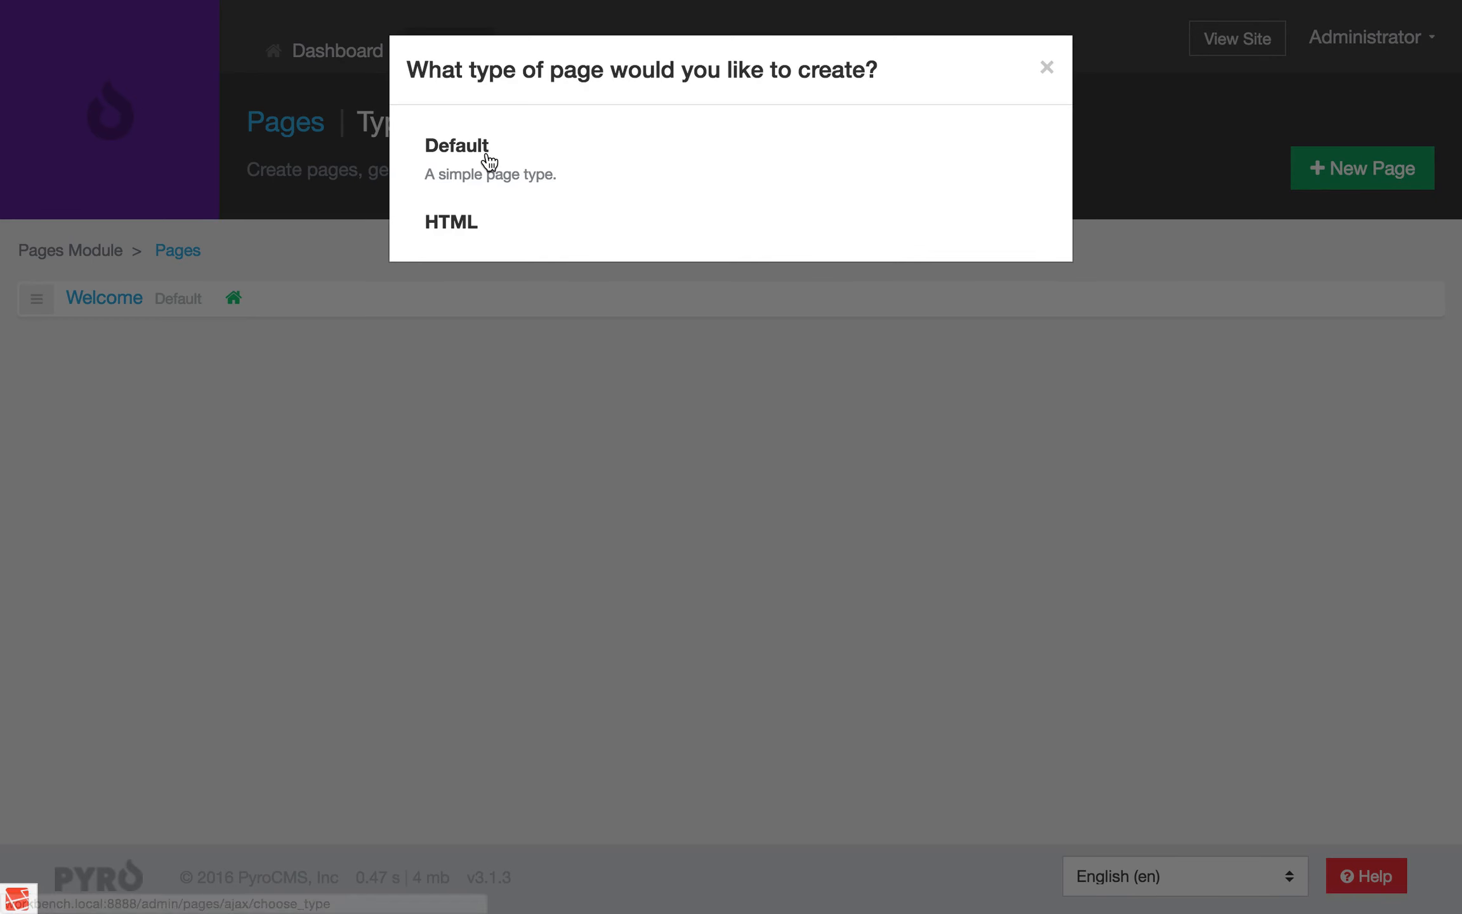
click(483, 222)
click(285, 501)
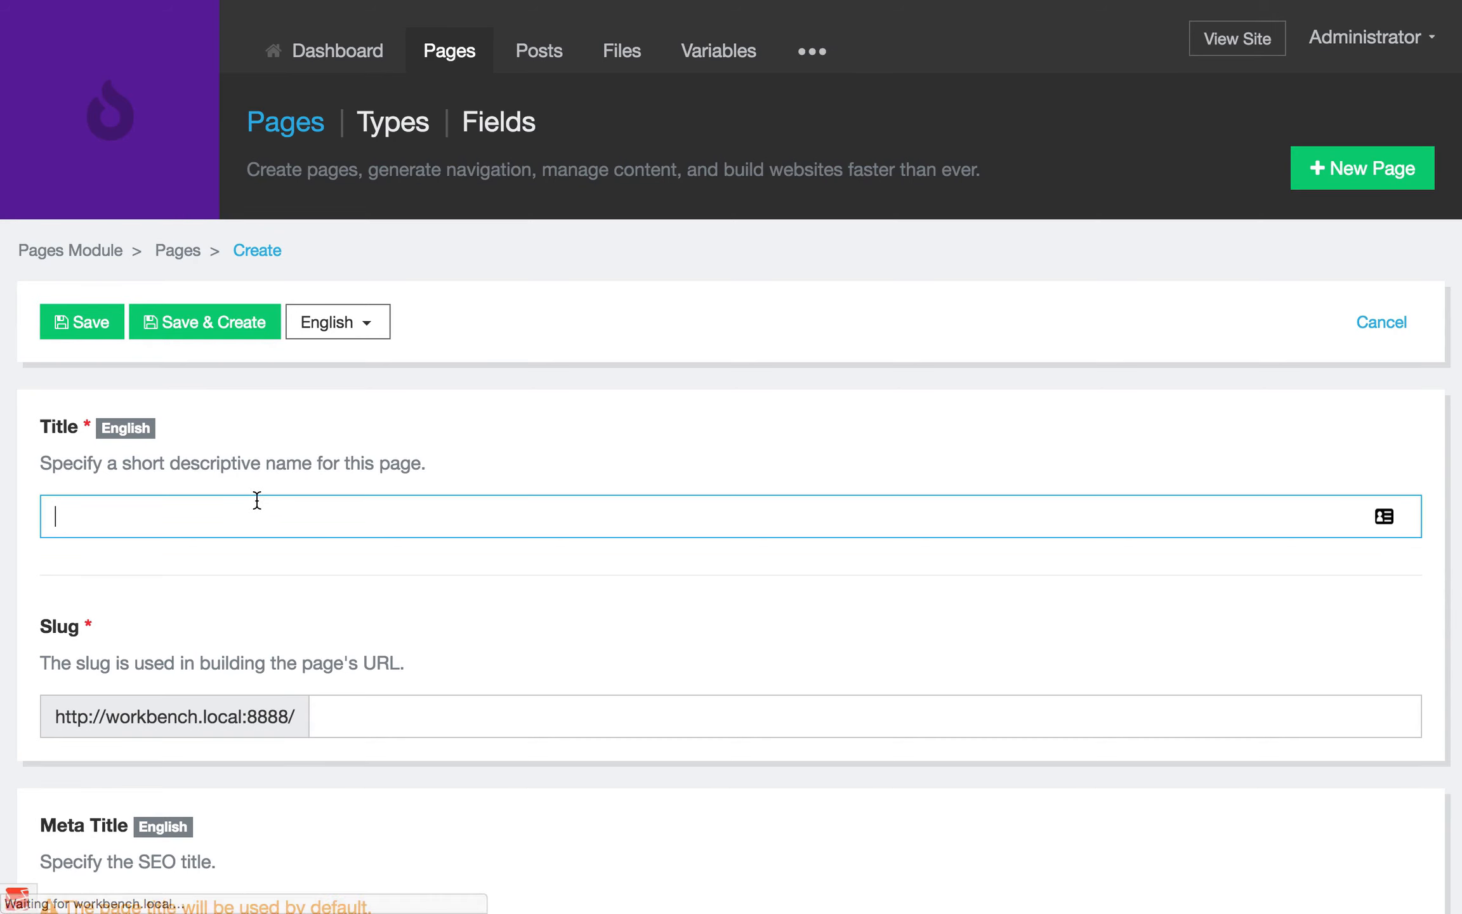
text(Testing)
key(Tab)
key(Tab)
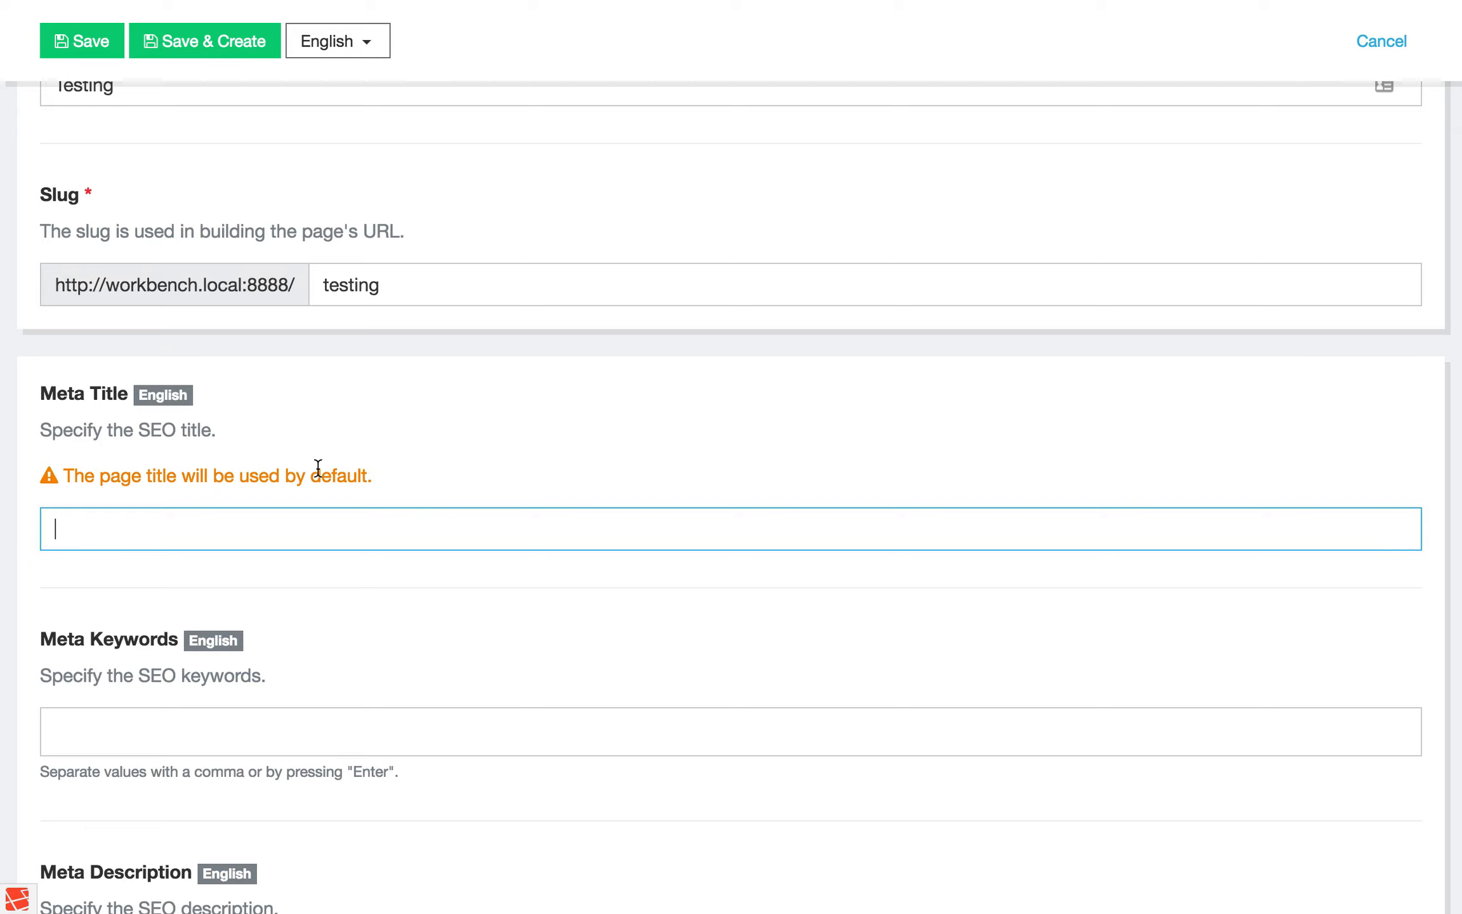
scroll(318, 468, down, 6)
scroll(318, 468, down, 6)
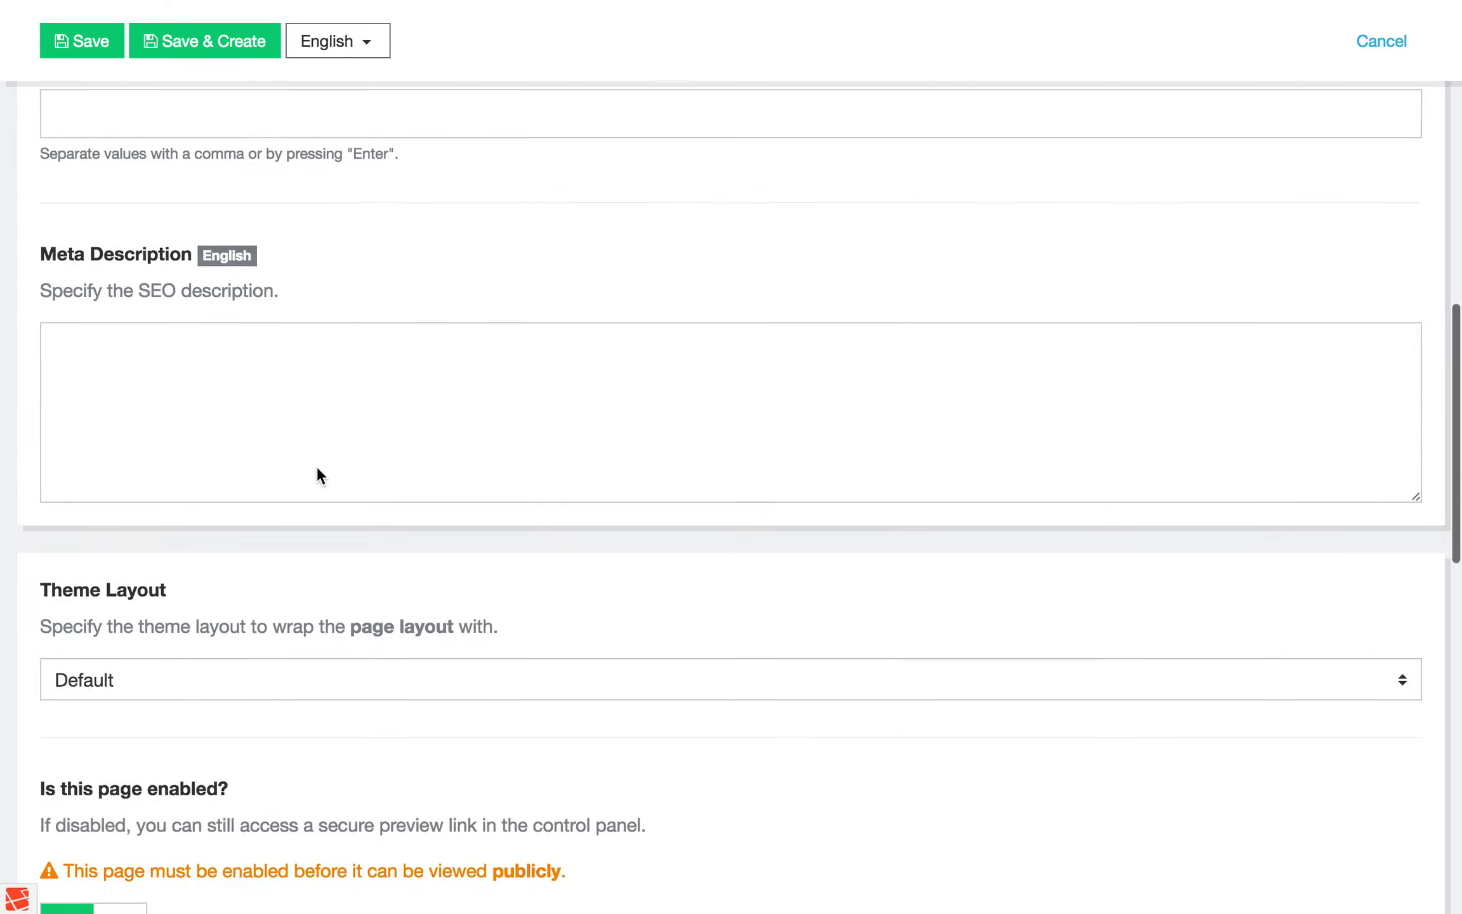
scroll(222, 545, up, 12)
scroll(222, 537, up, 7)
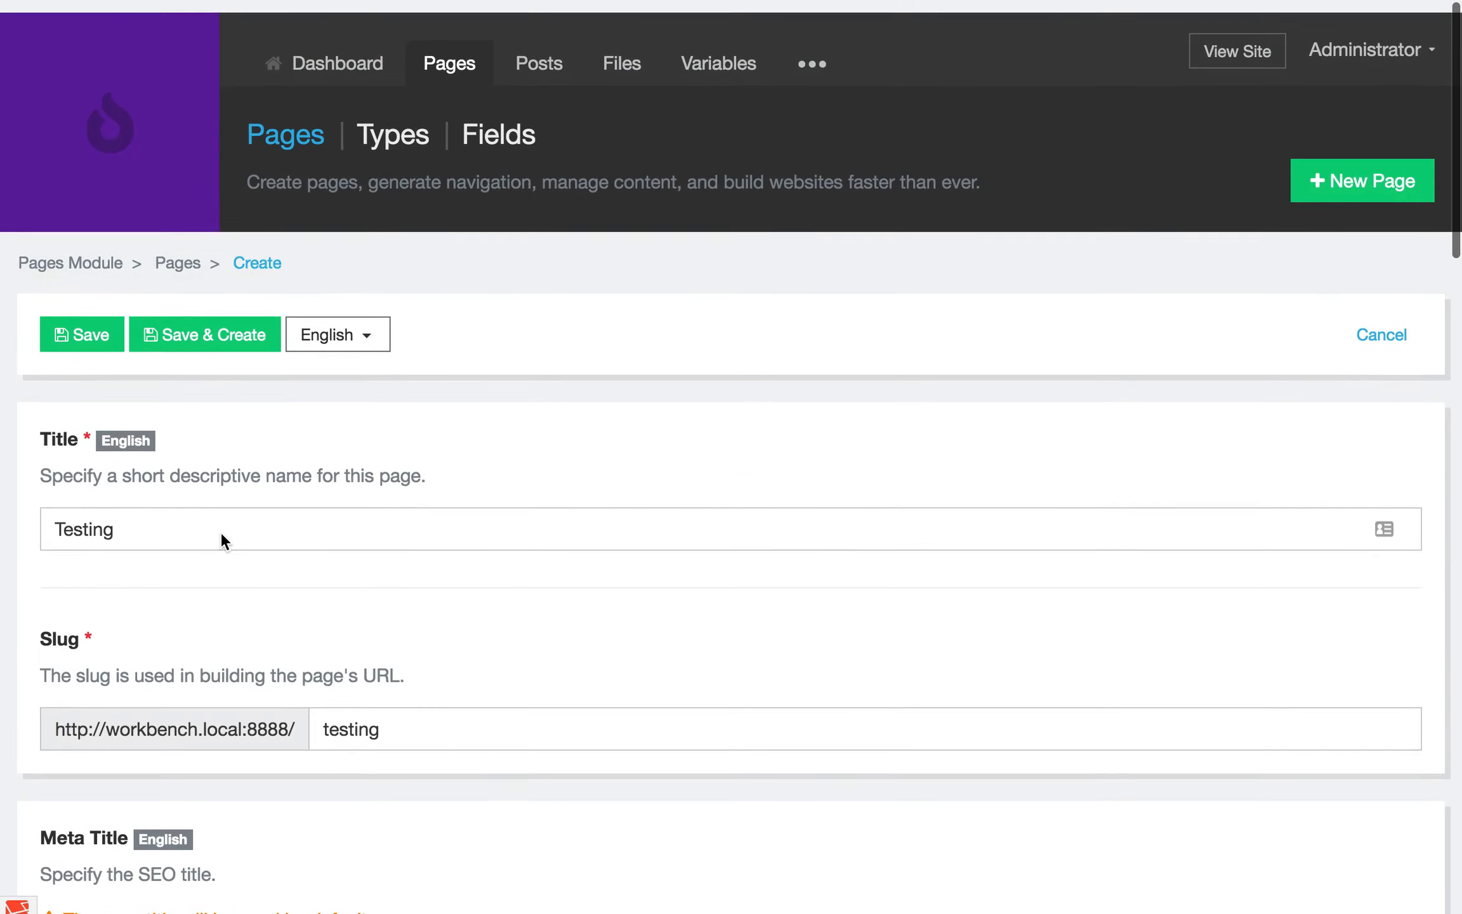
Assign the HTML field to the HTML page type and save the assignment with its label left blank.
click(407, 124)
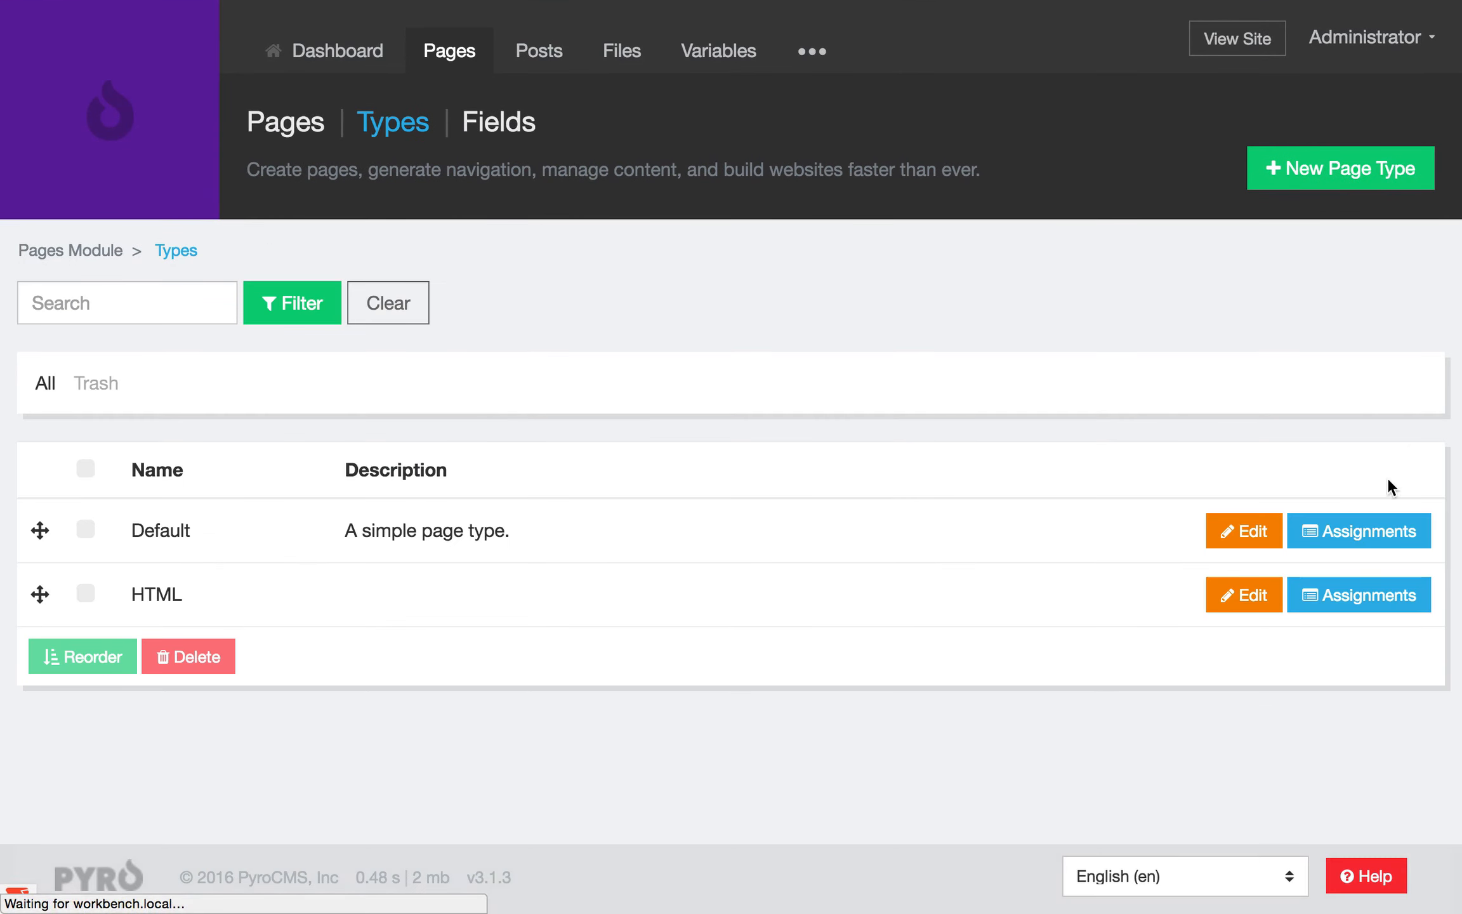
click(1345, 160)
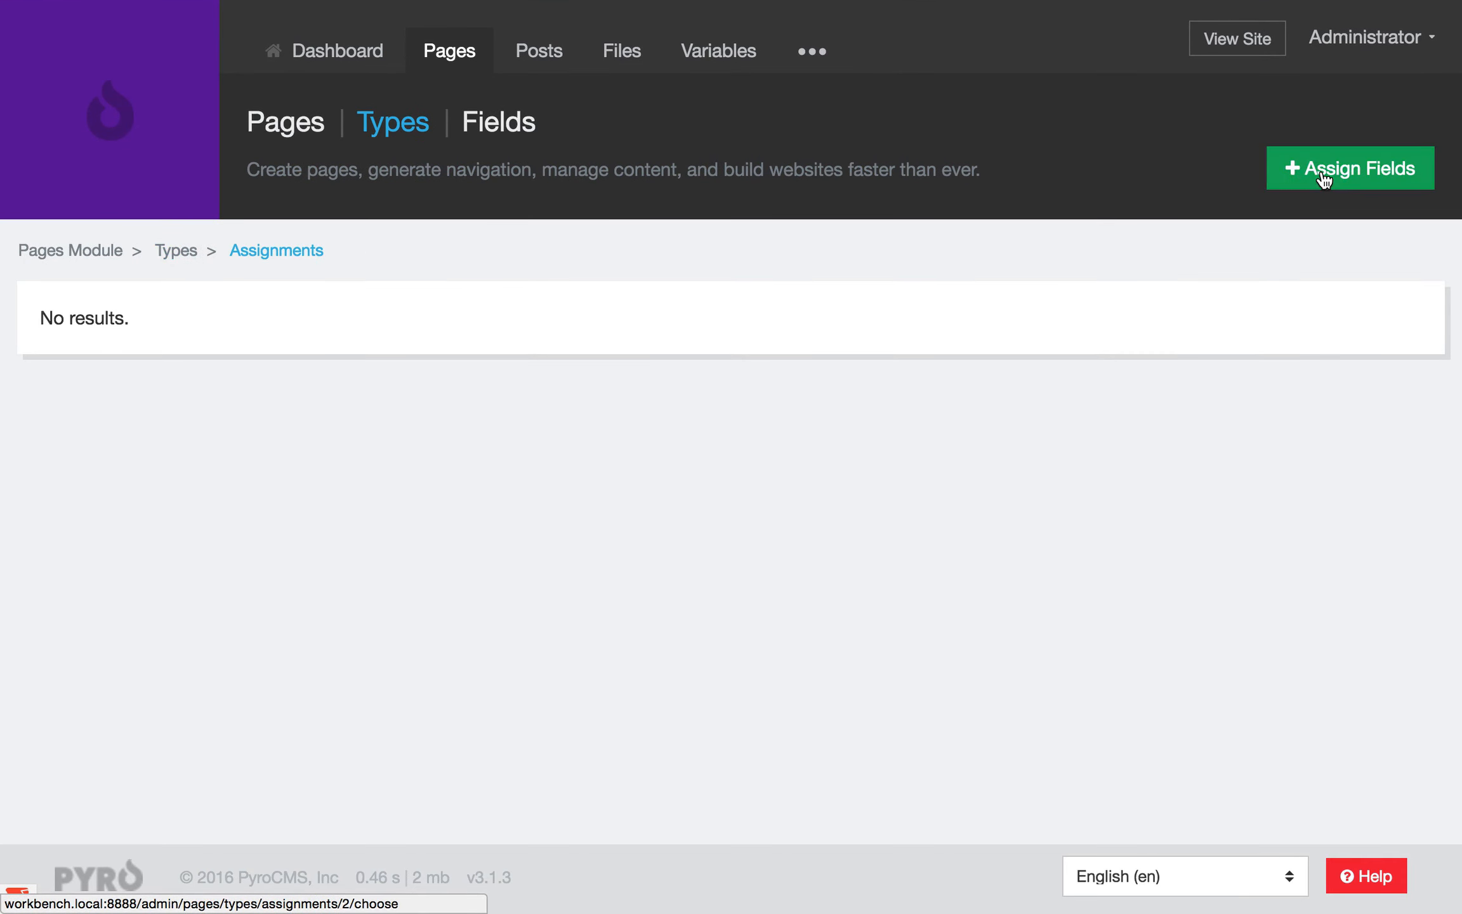
click(1326, 176)
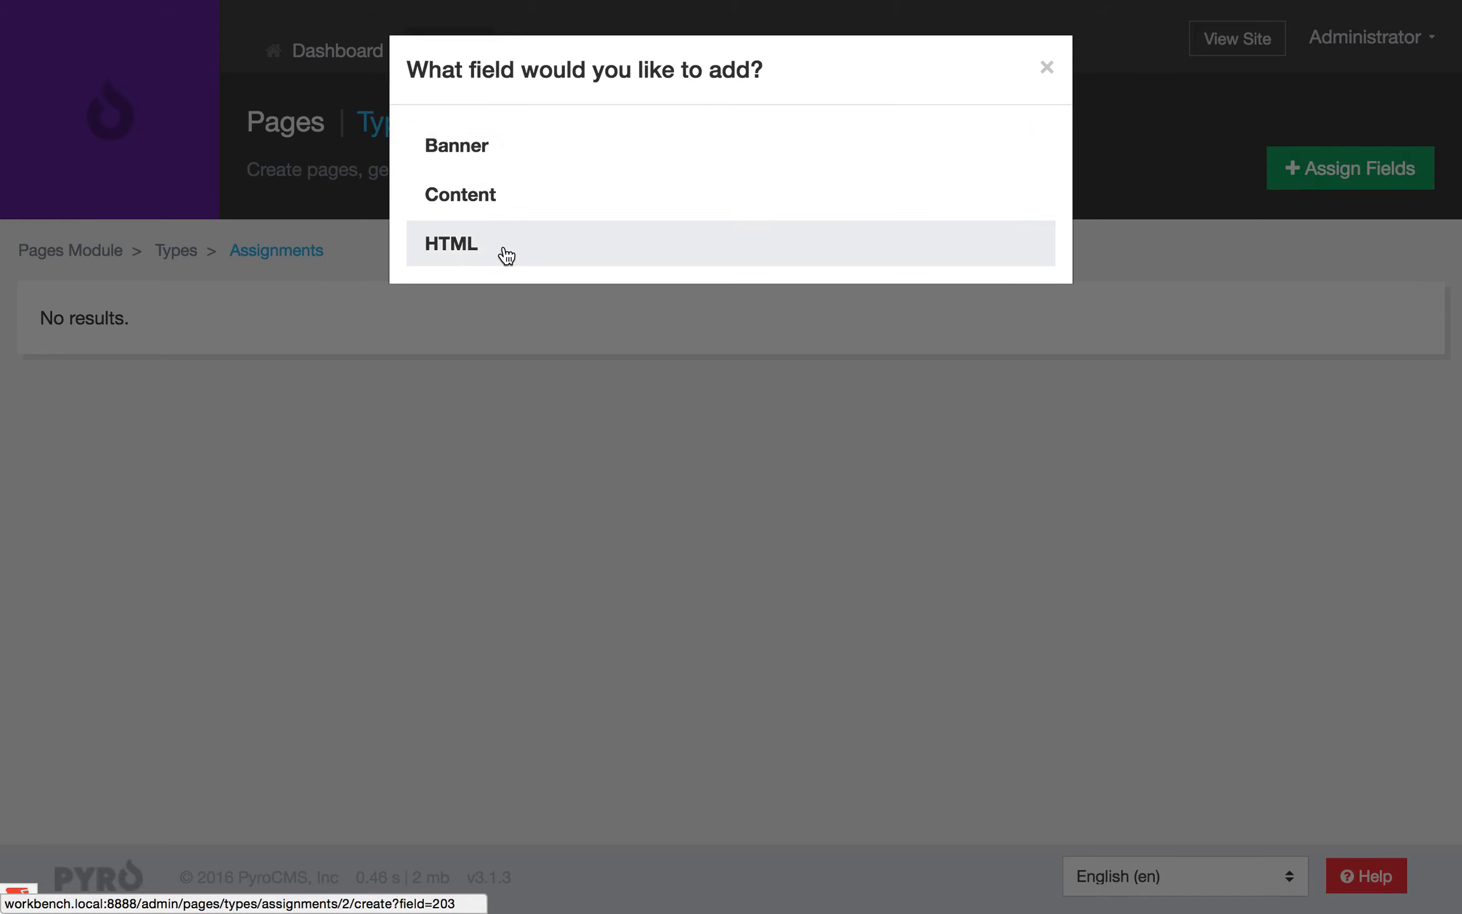
click(506, 255)
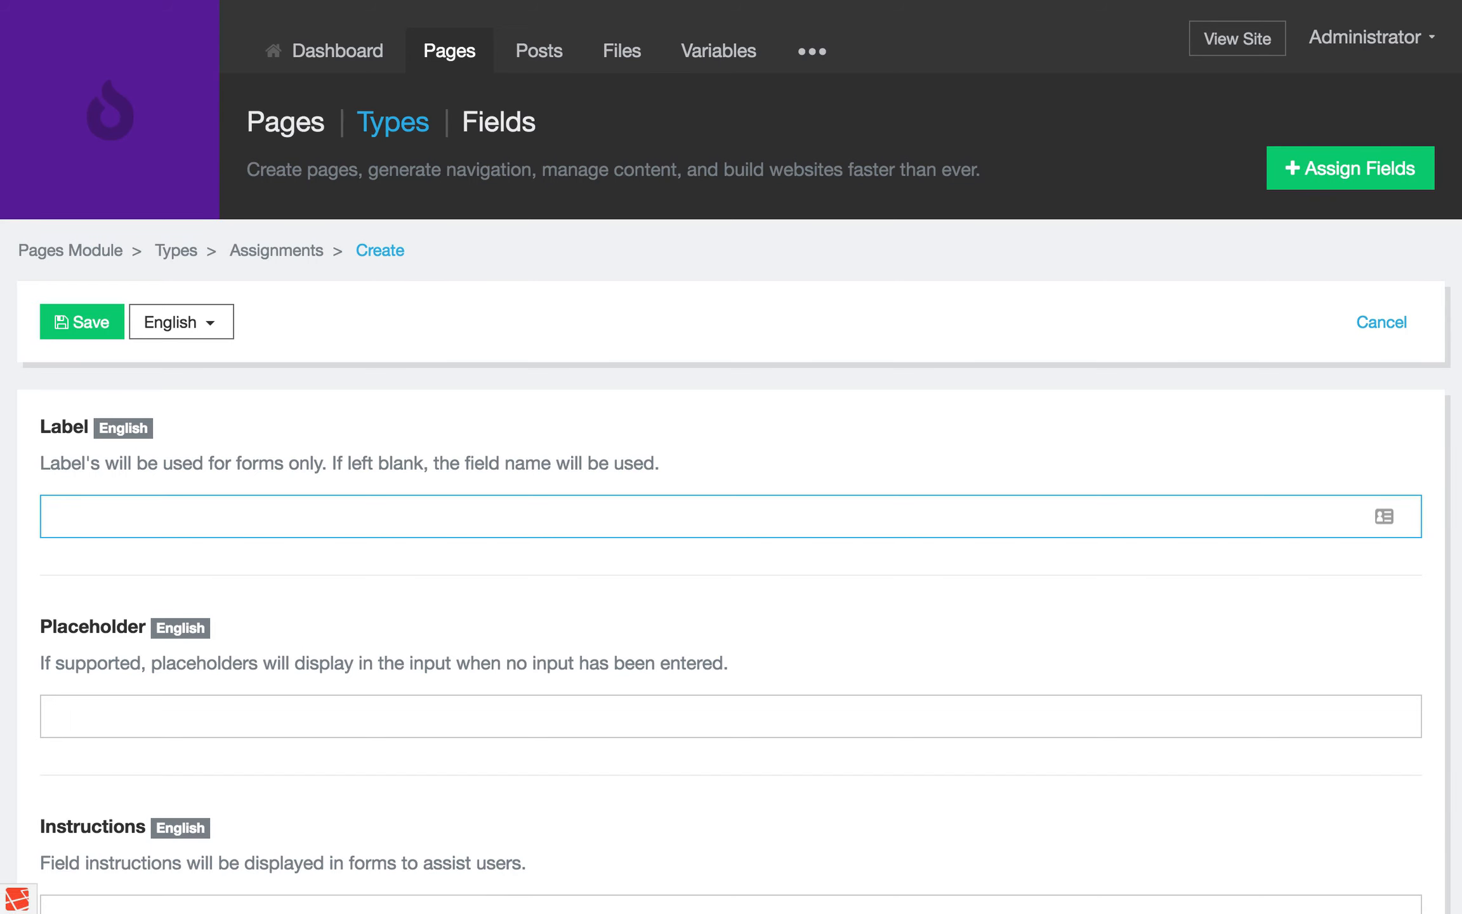
key(Return)
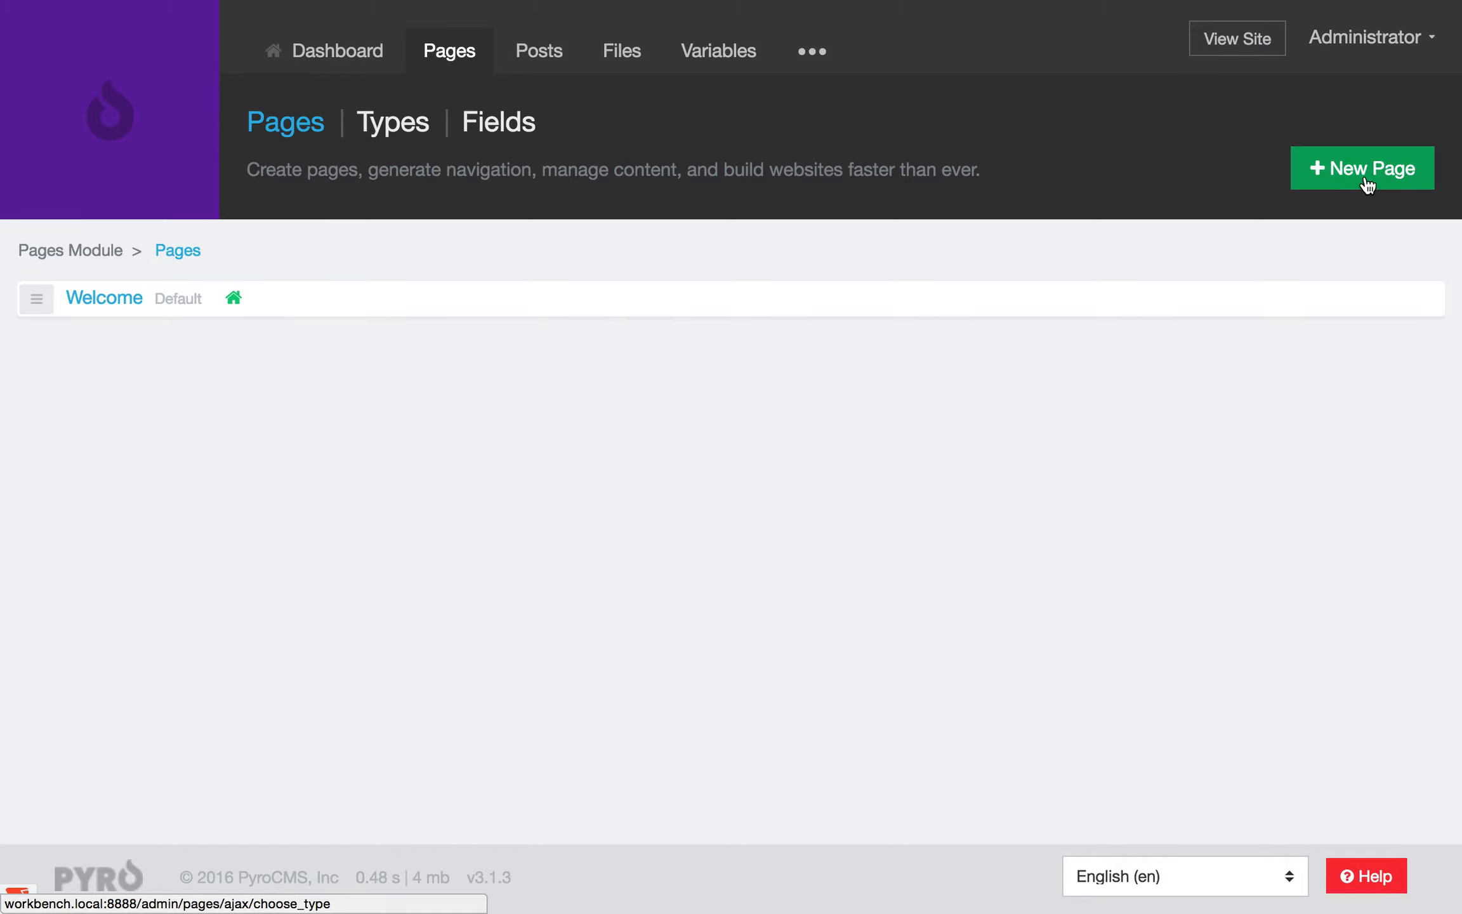
Start a new page of the HTML type with the title "Testing".
click(1364, 172)
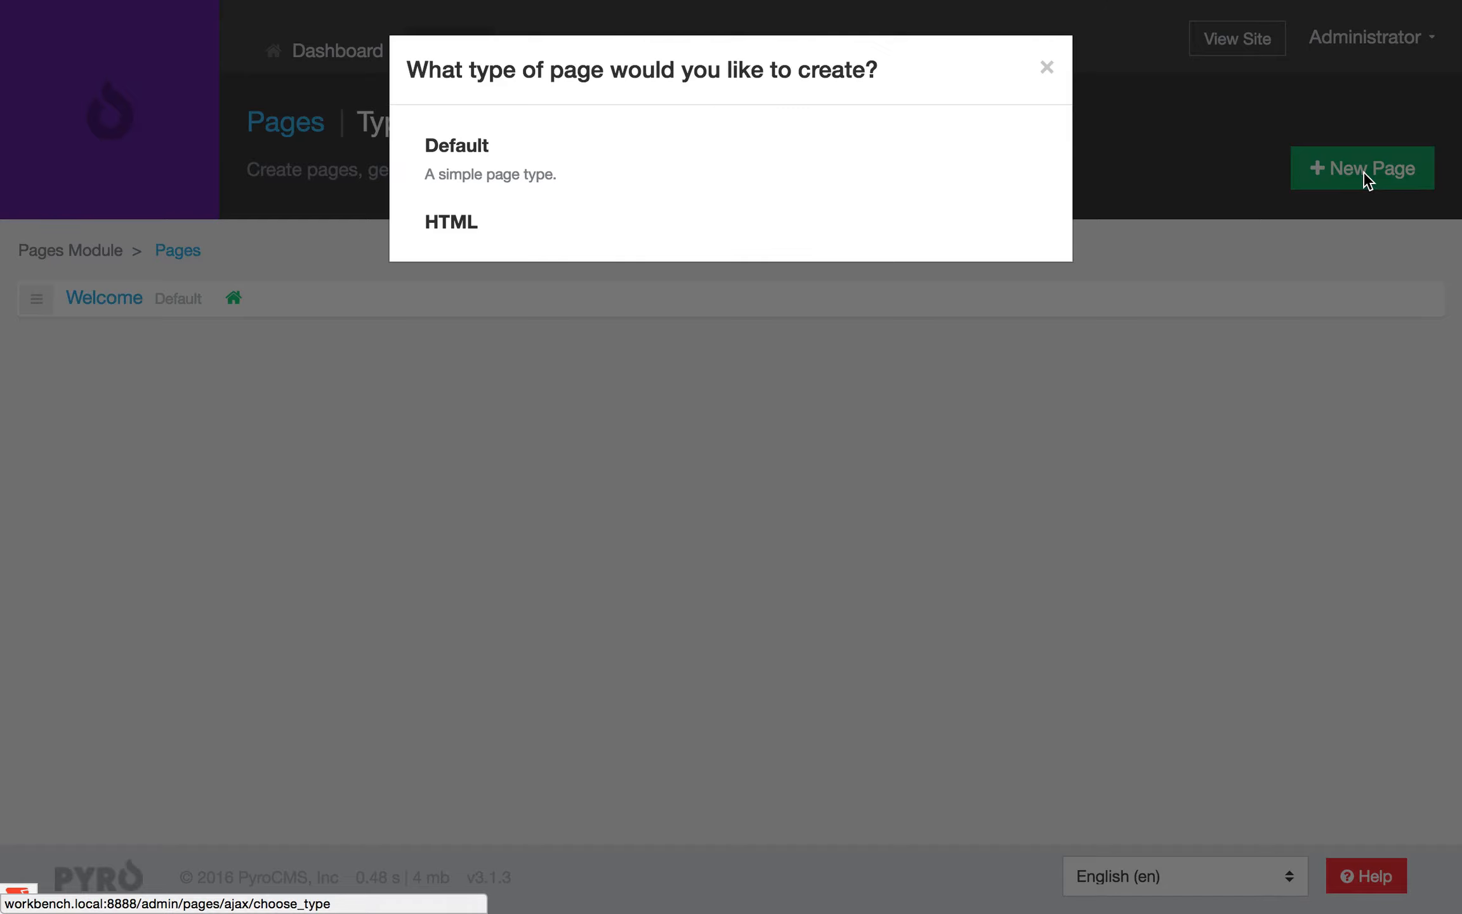
click(851, 422)
click(1377, 153)
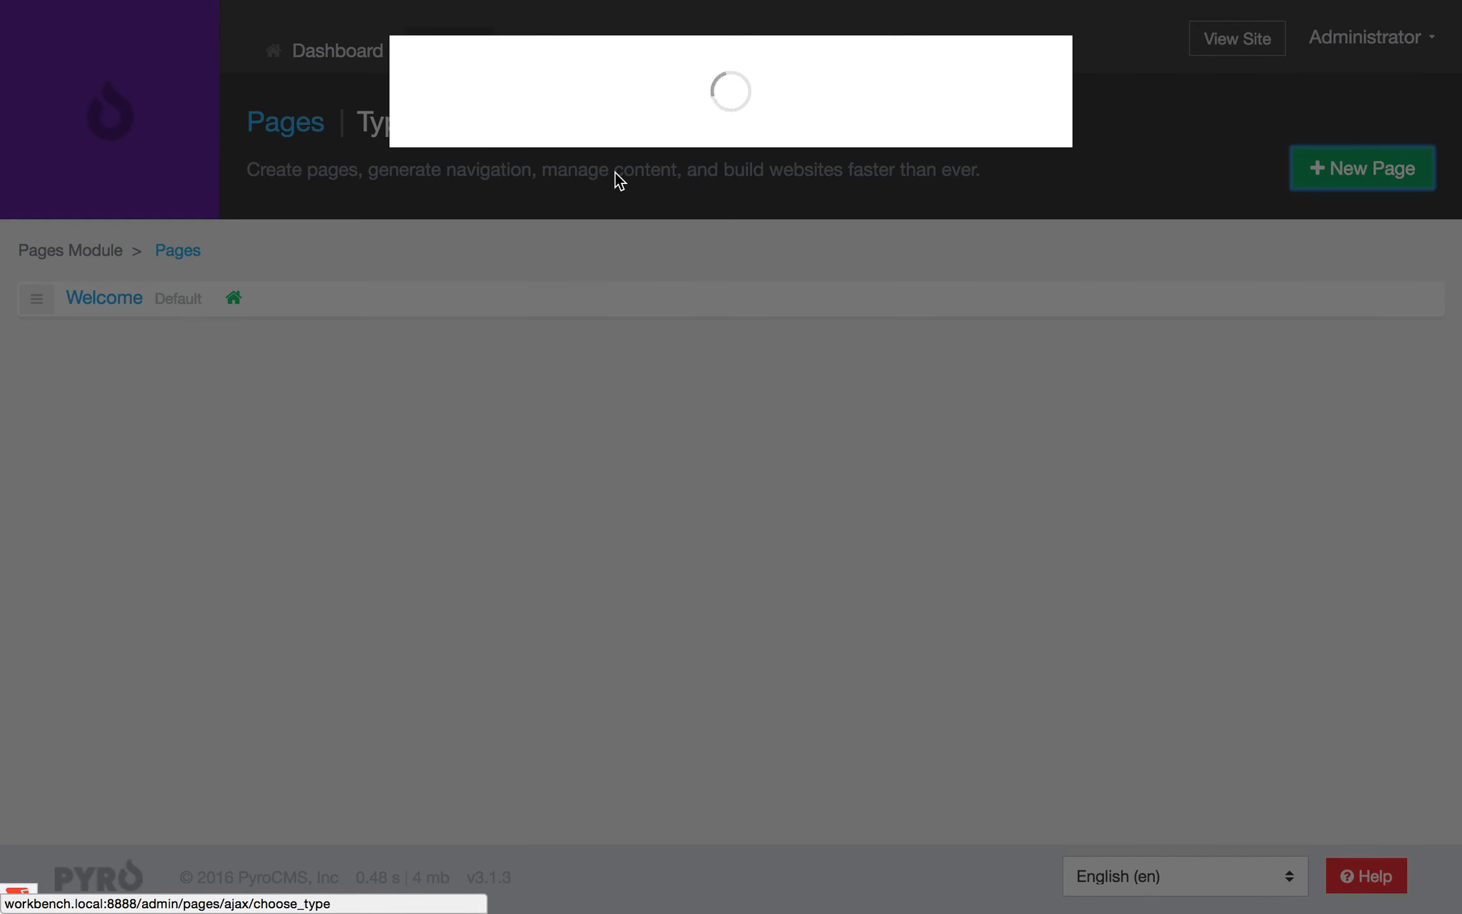
click(623, 228)
click(216, 507)
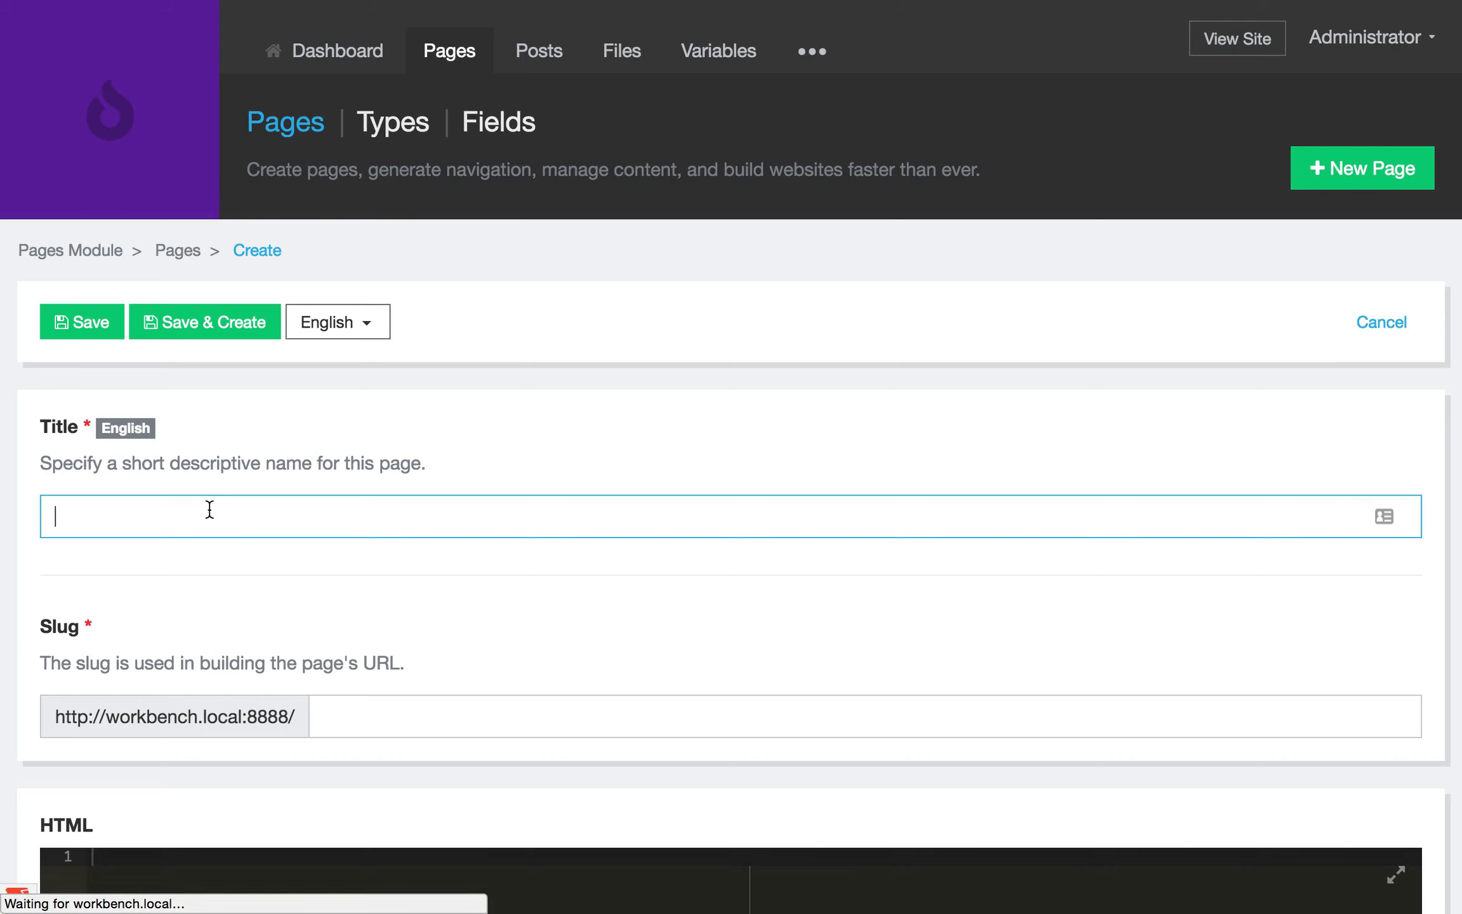
text(Testing)
Enter "<strong>Testing</strong> this out." as the page's HTML content.
scroll(181, 716, down, 5)
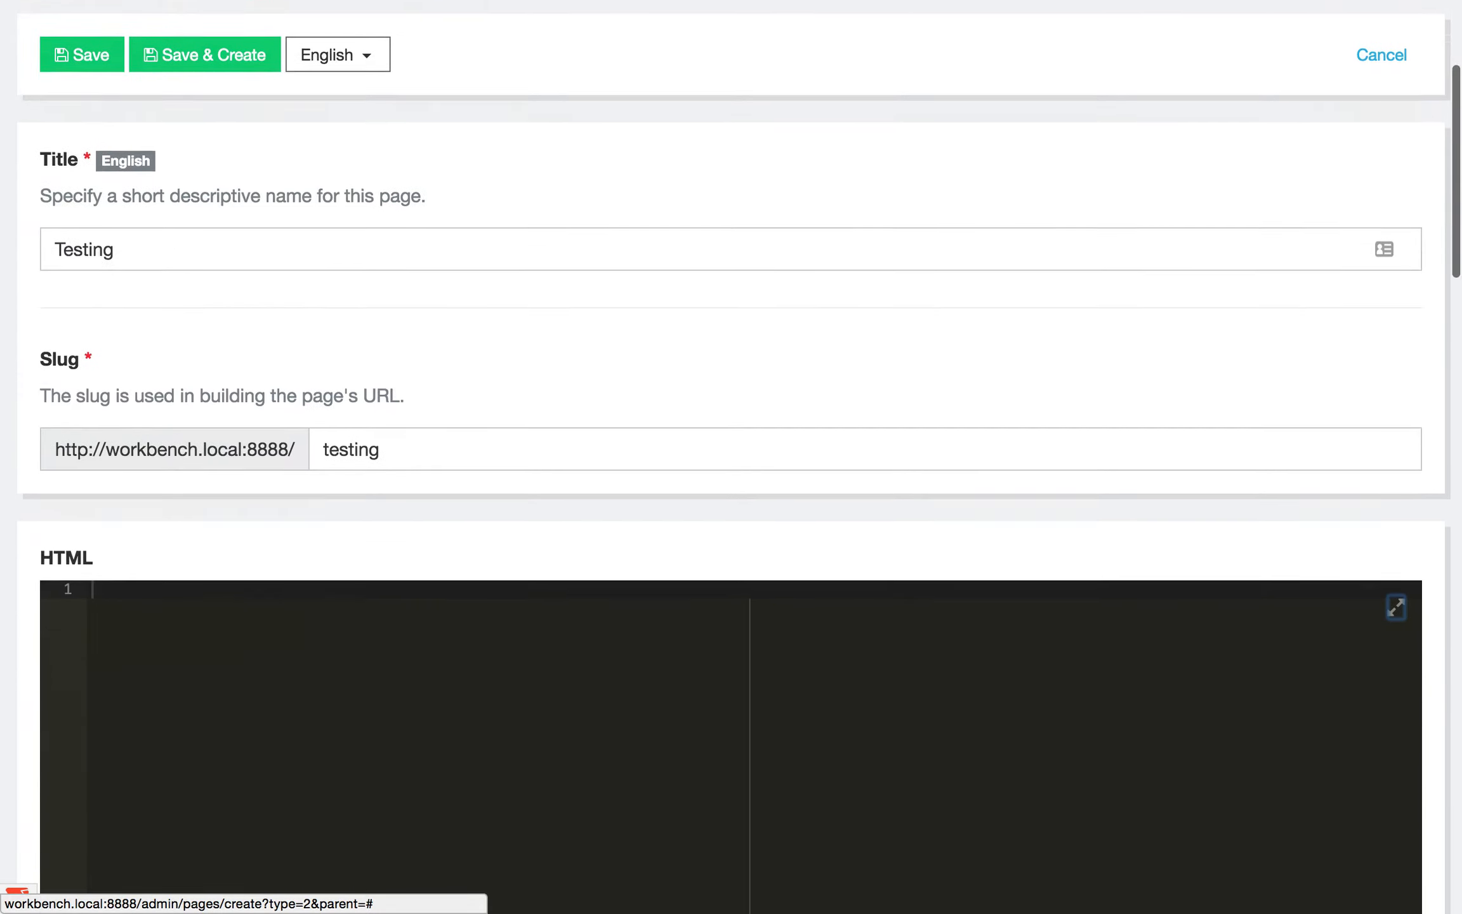
text(<str)
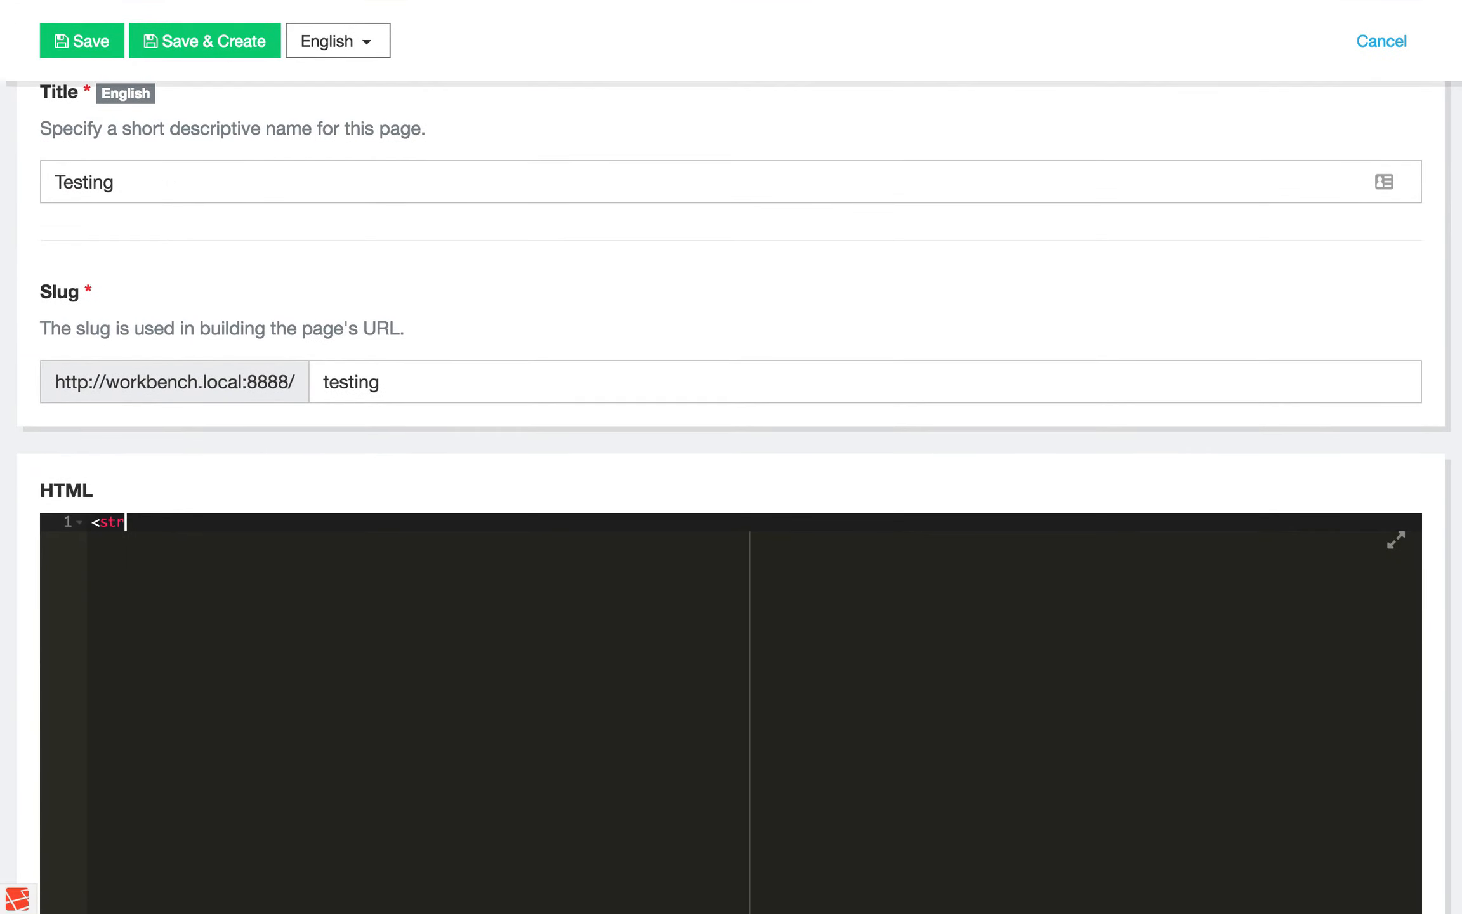
text(ong>Testing)
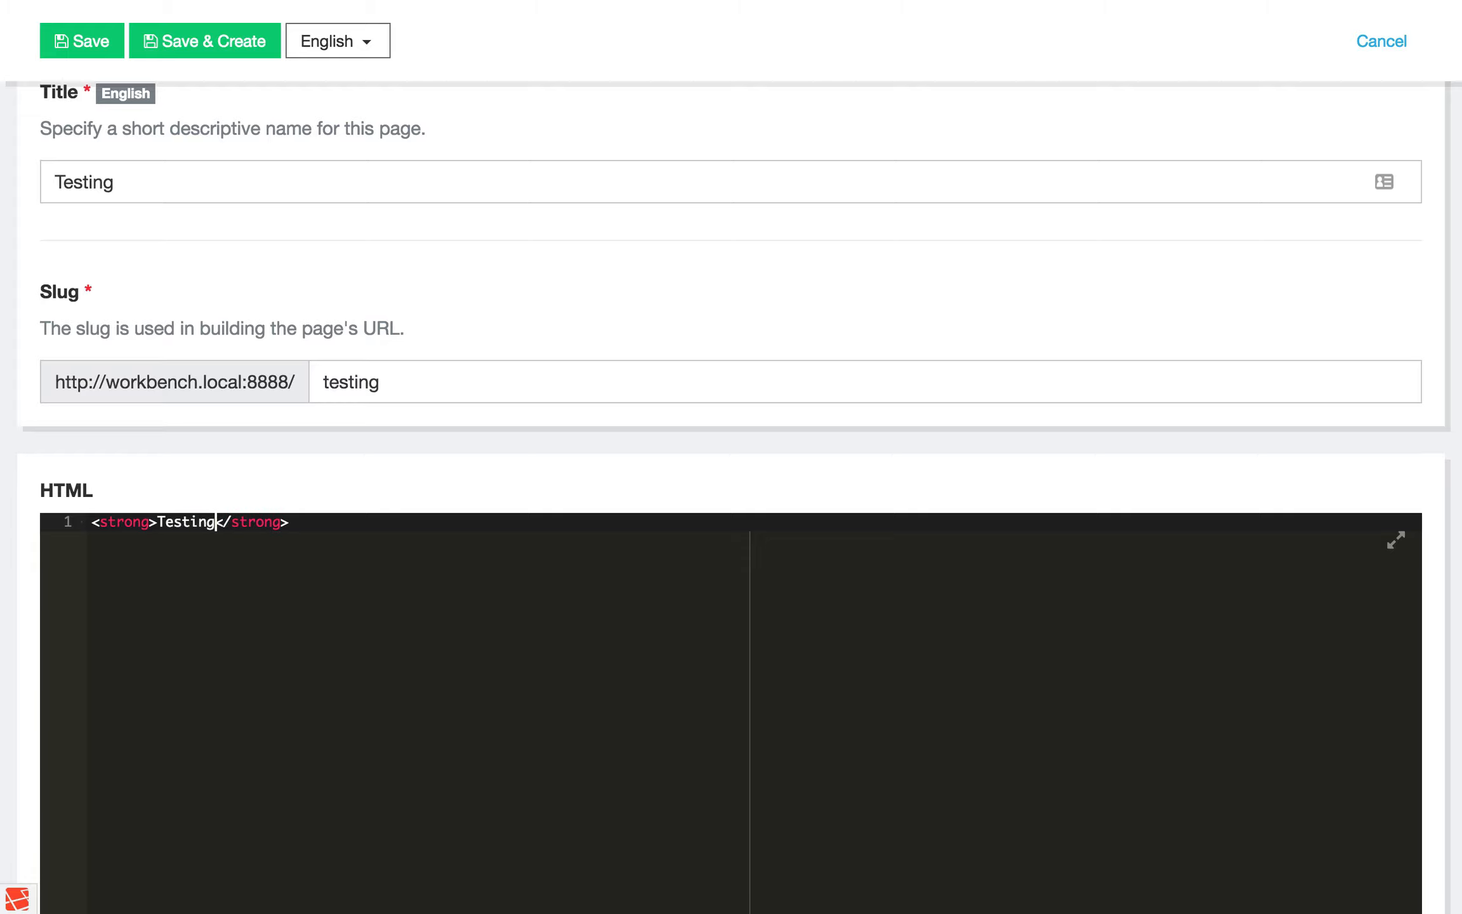
key(End)
text(this out.)
Reset the page's theme layout to "Choose an option..." and leave the meta fields empty.
scroll(182, 697, down, 15)
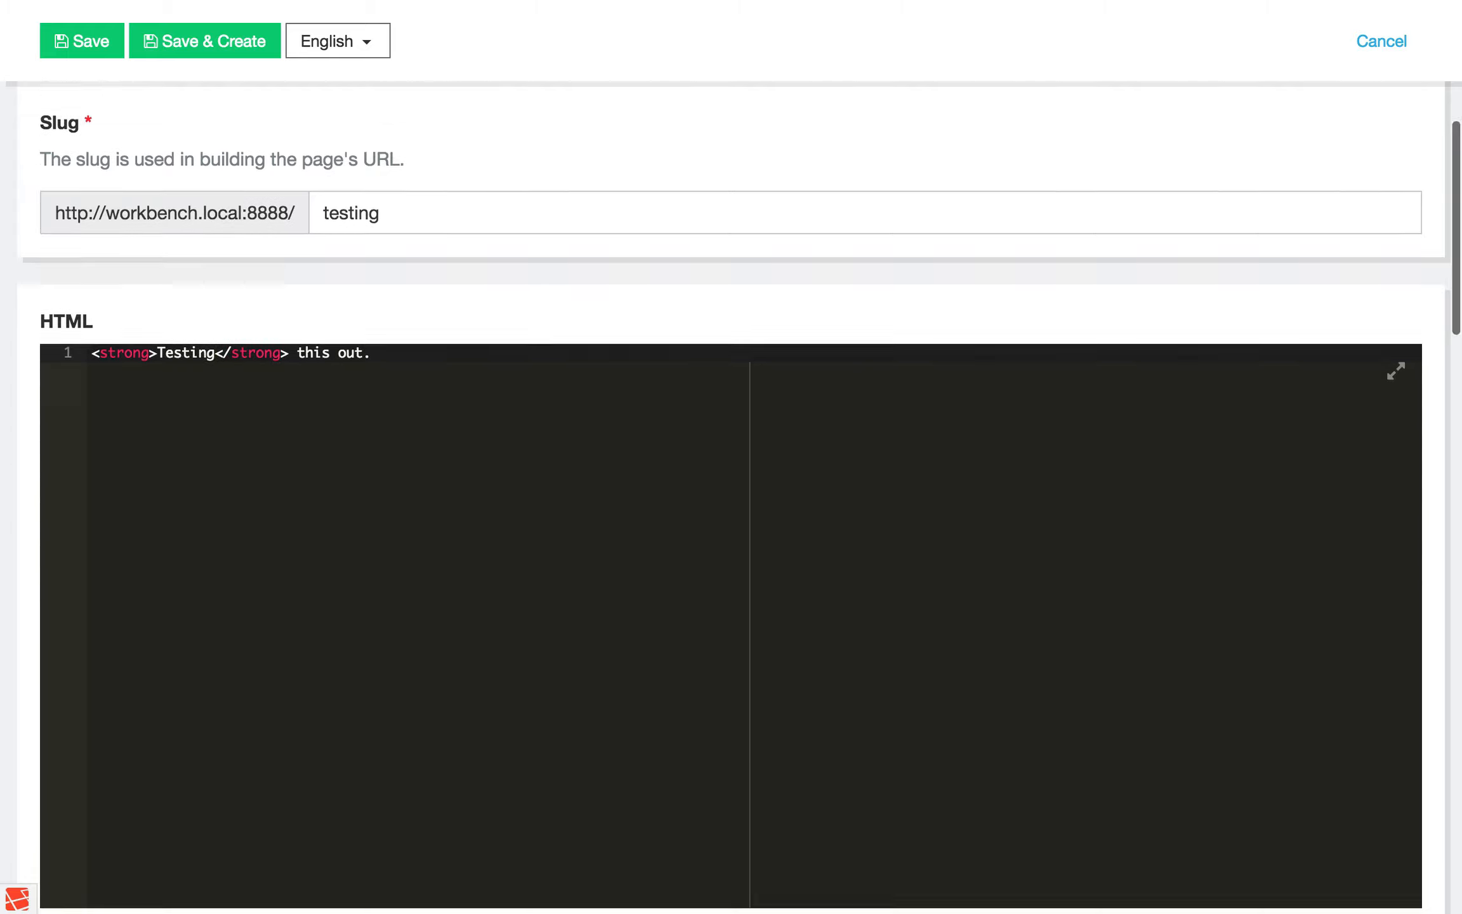
scroll(182, 694, up, 1)
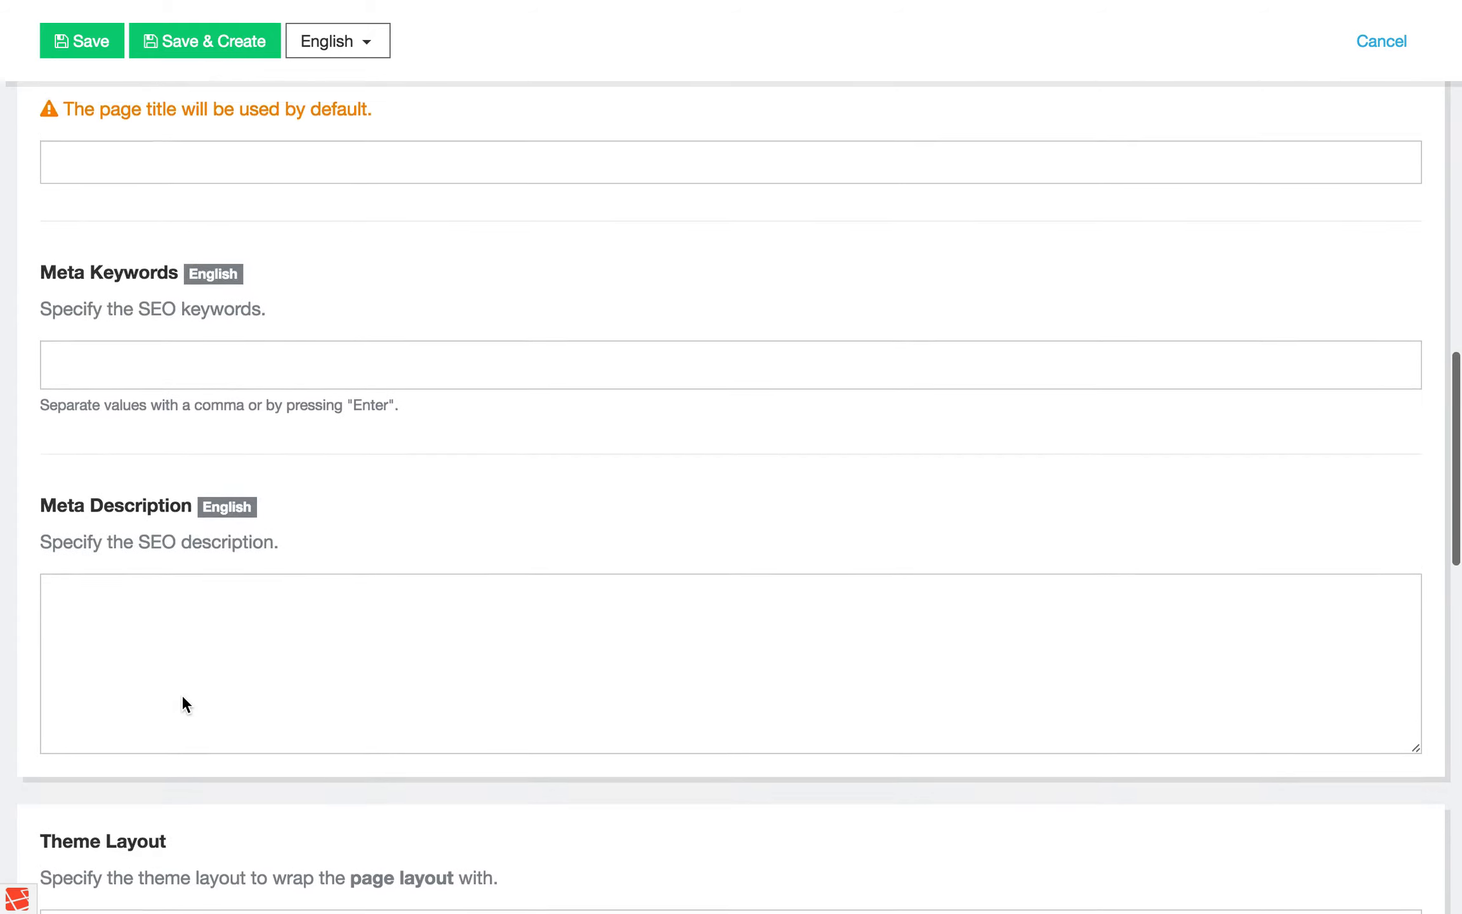
scroll(181, 694, down, 5)
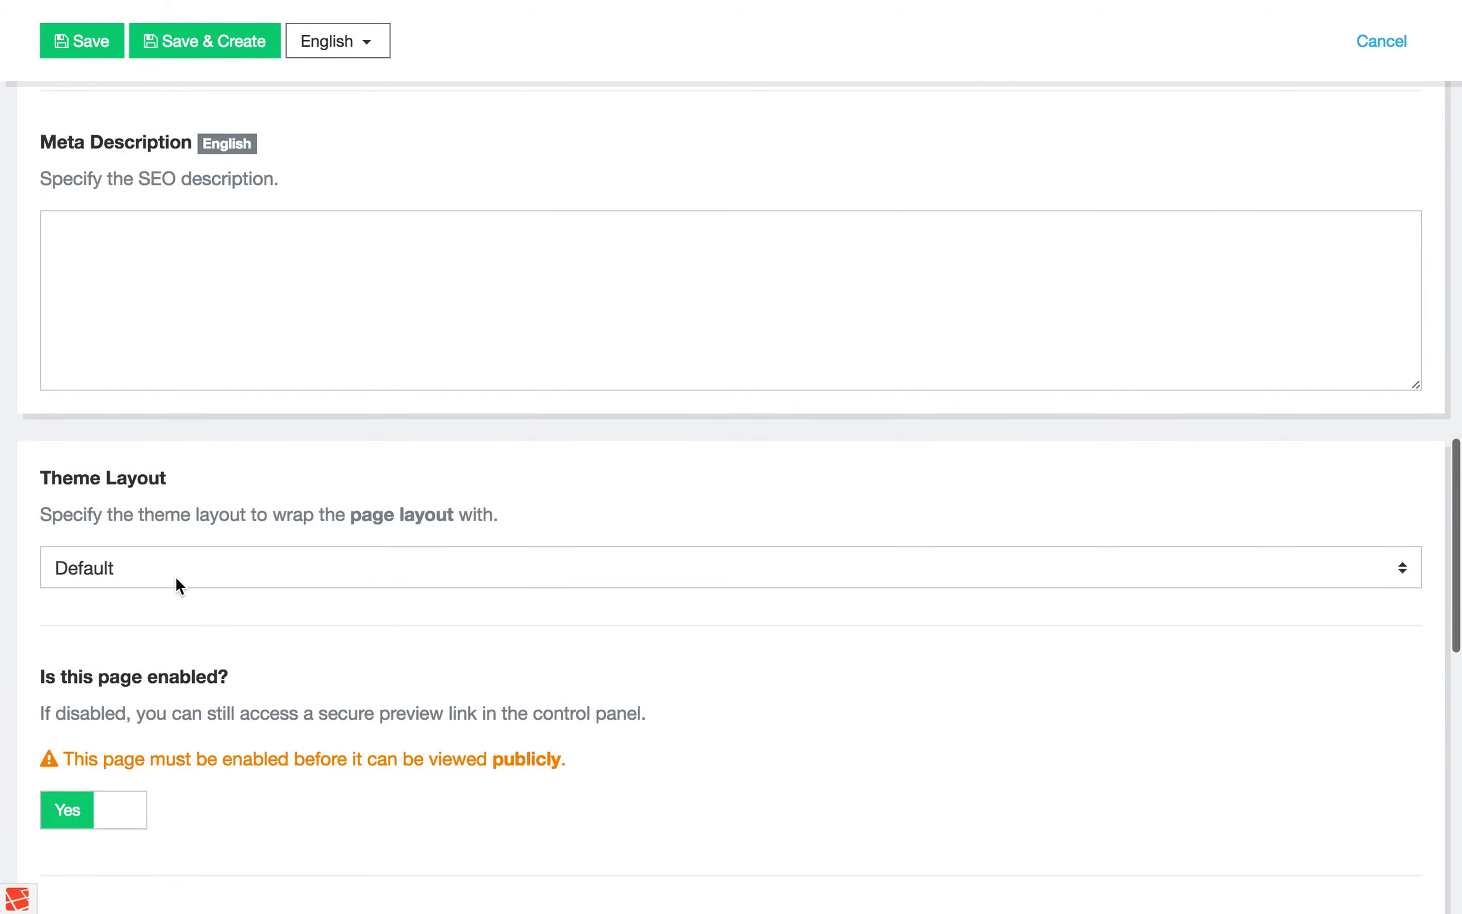
scroll(172, 677, down, 1)
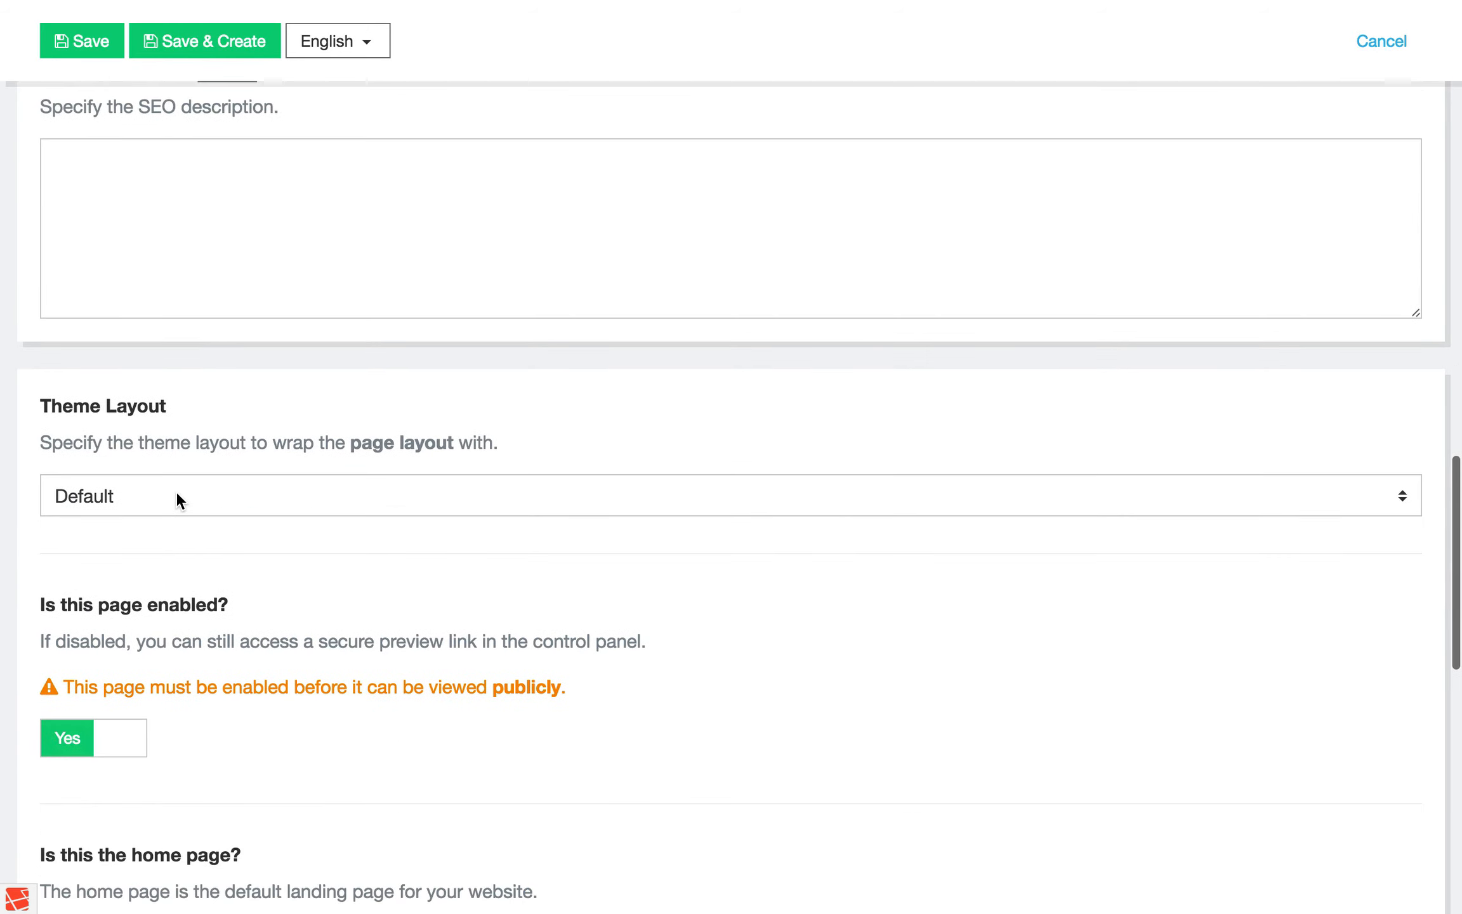
click(177, 498)
click(188, 471)
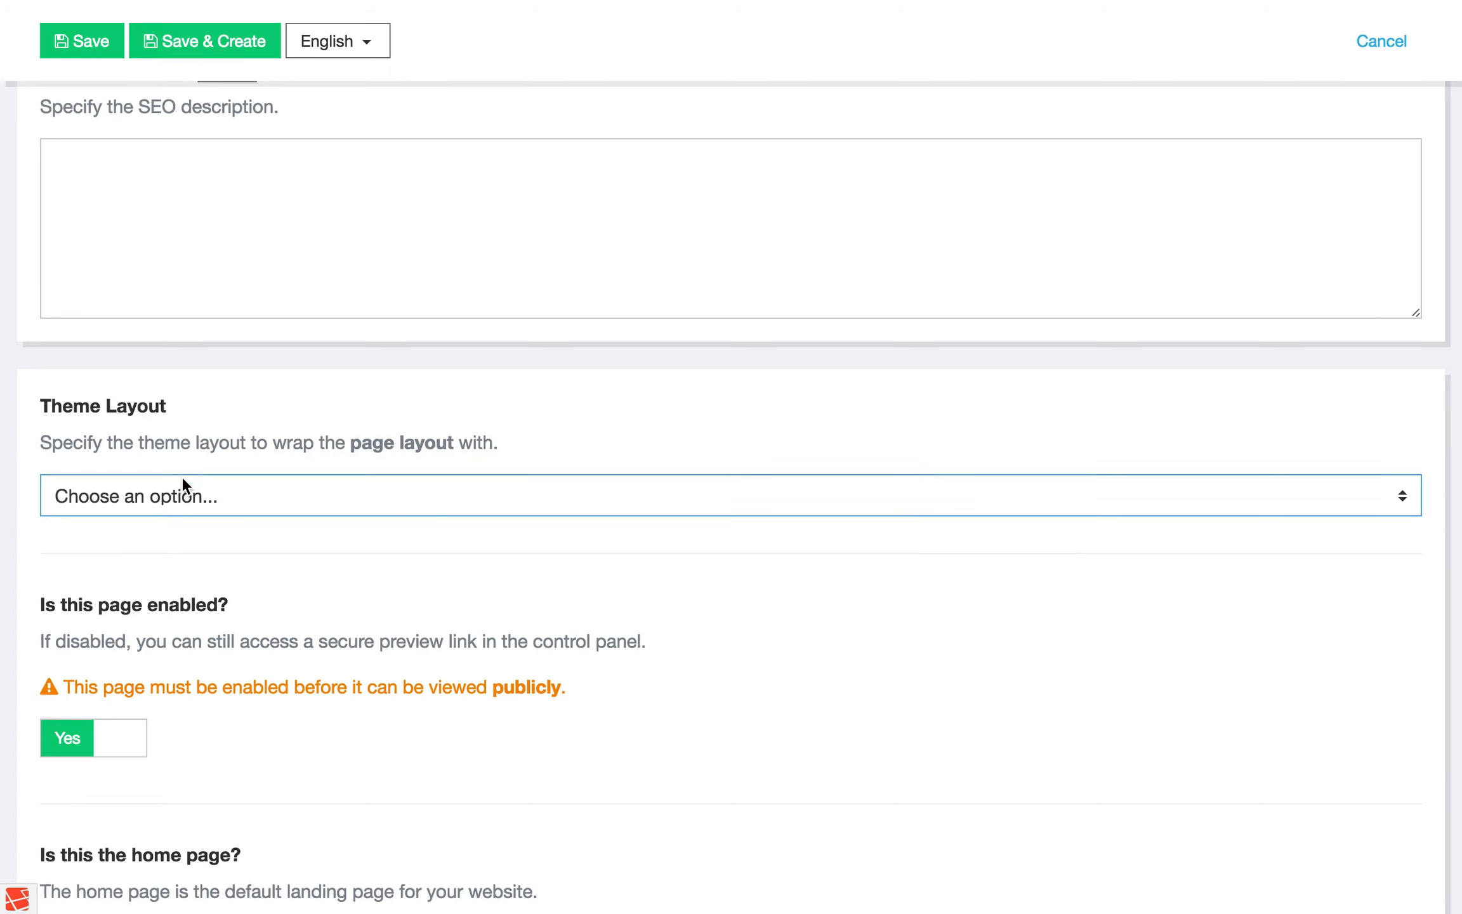
Review the page's enabled, home page, navigation, exact URI match and allowed roles options, keep the defaults, and save the page.
scroll(165, 536, down, 5)
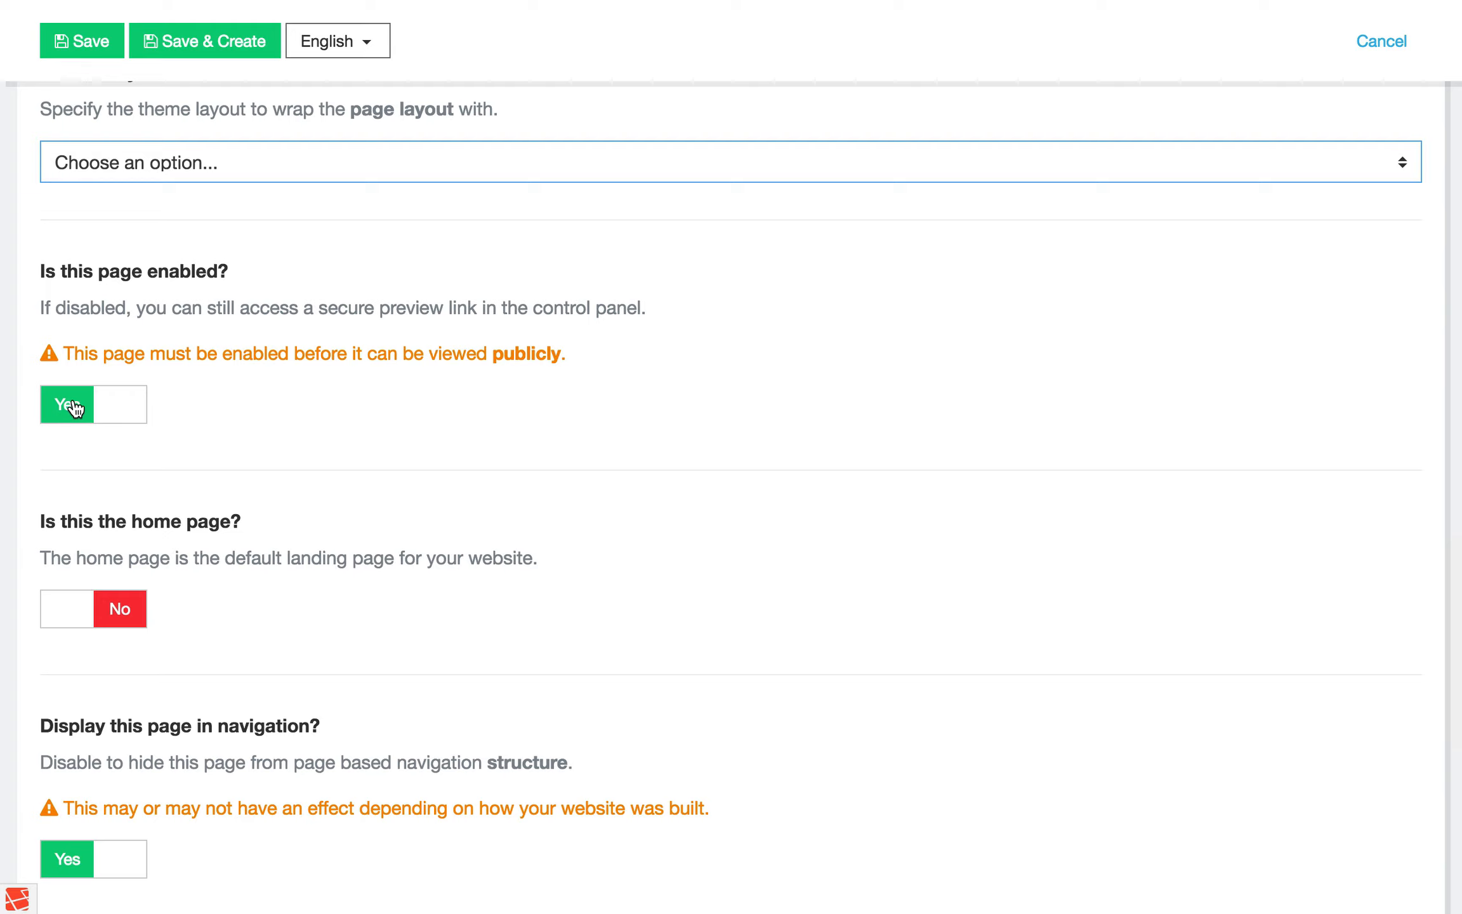
scroll(72, 488, down, 1)
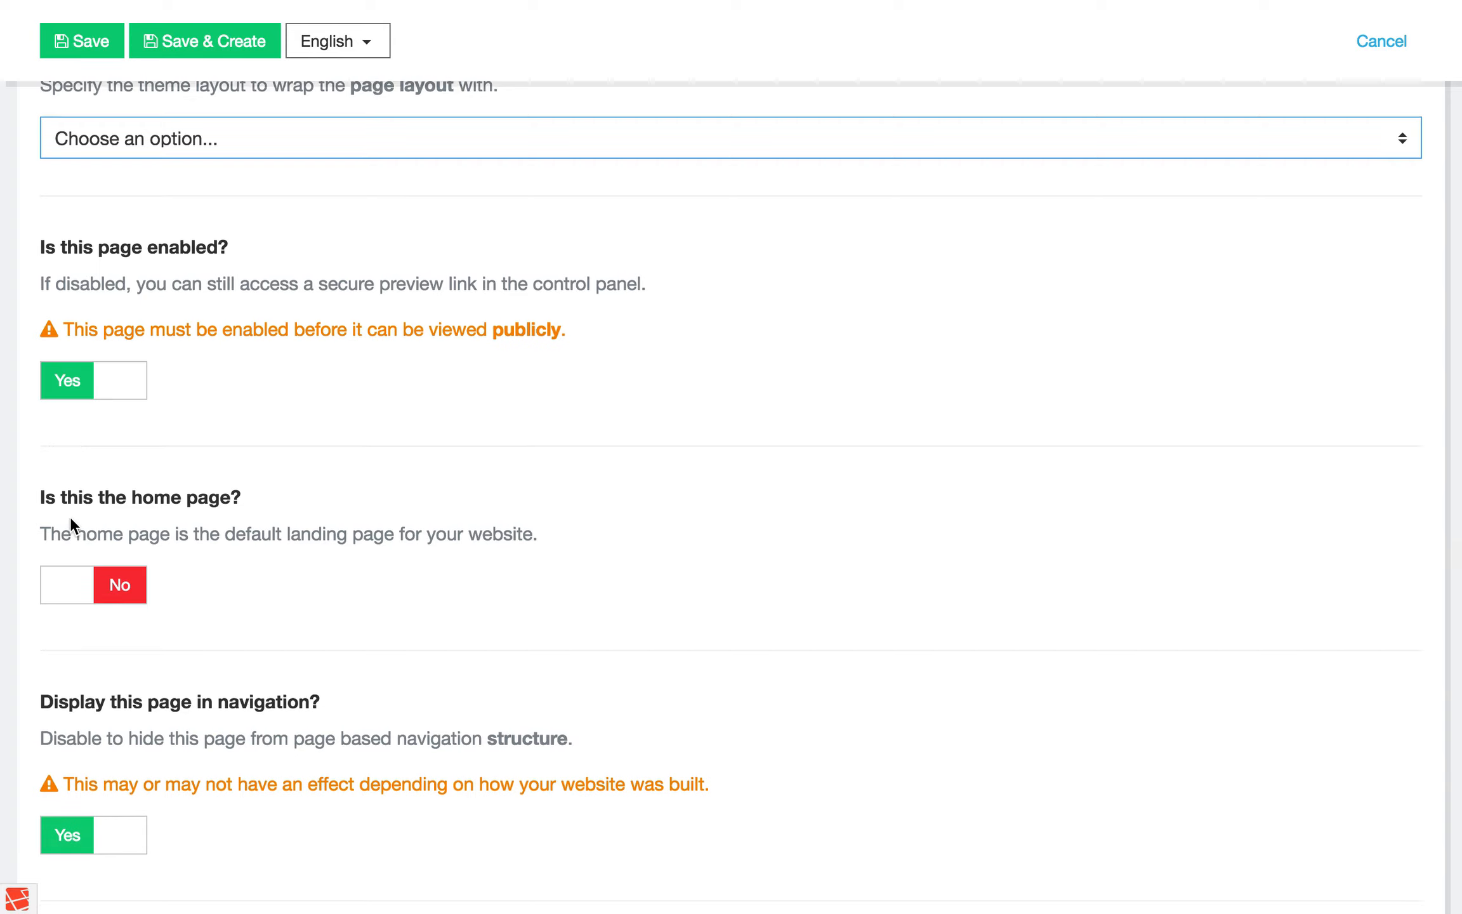
scroll(71, 520, down, 3)
scroll(207, 509, down, 2)
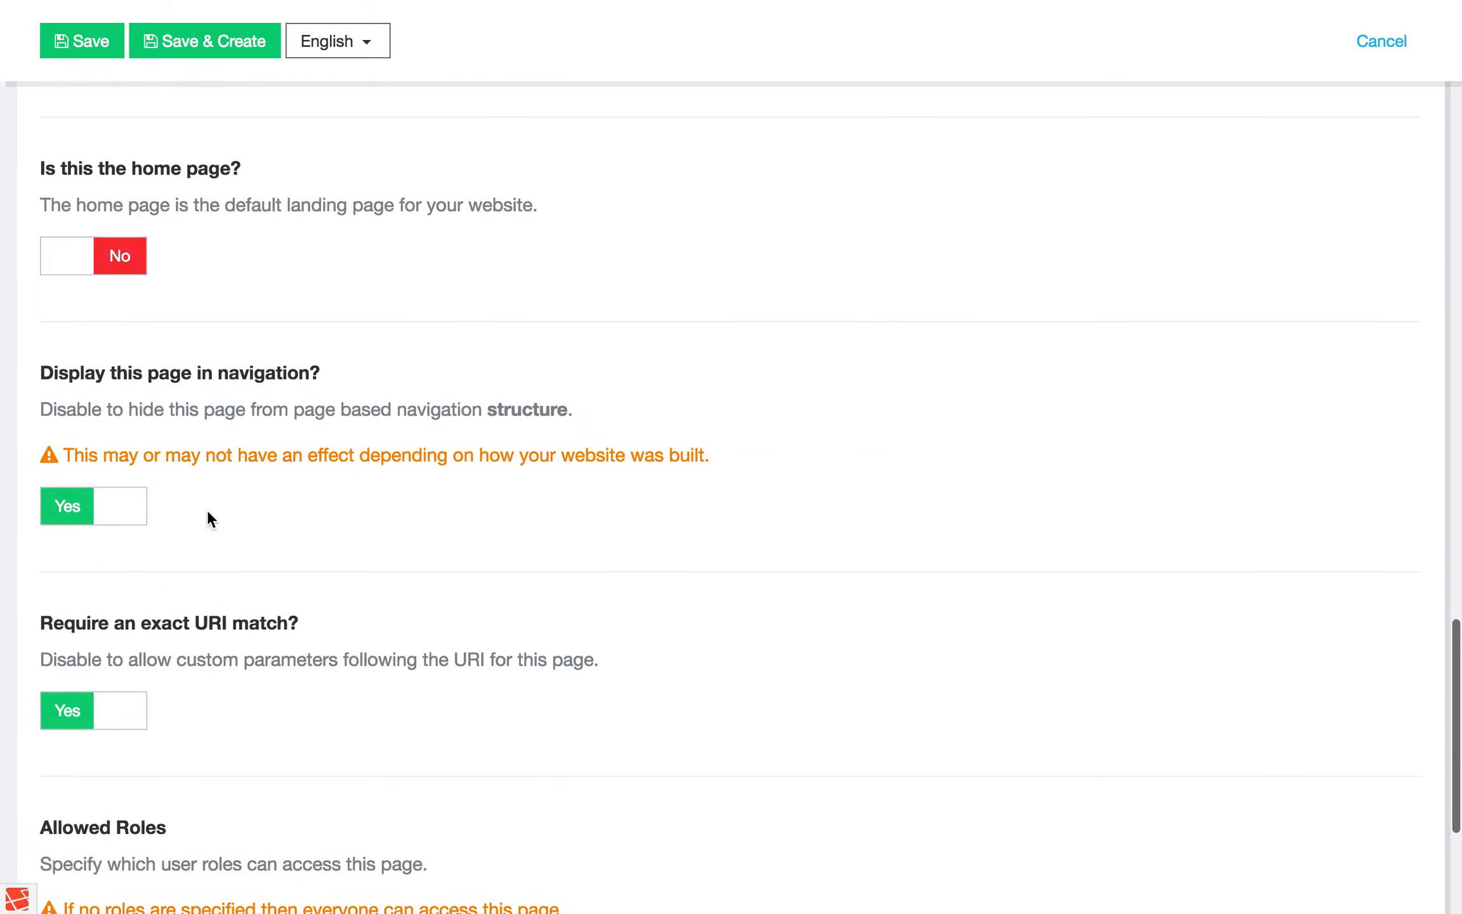
scroll(227, 696, down, 2)
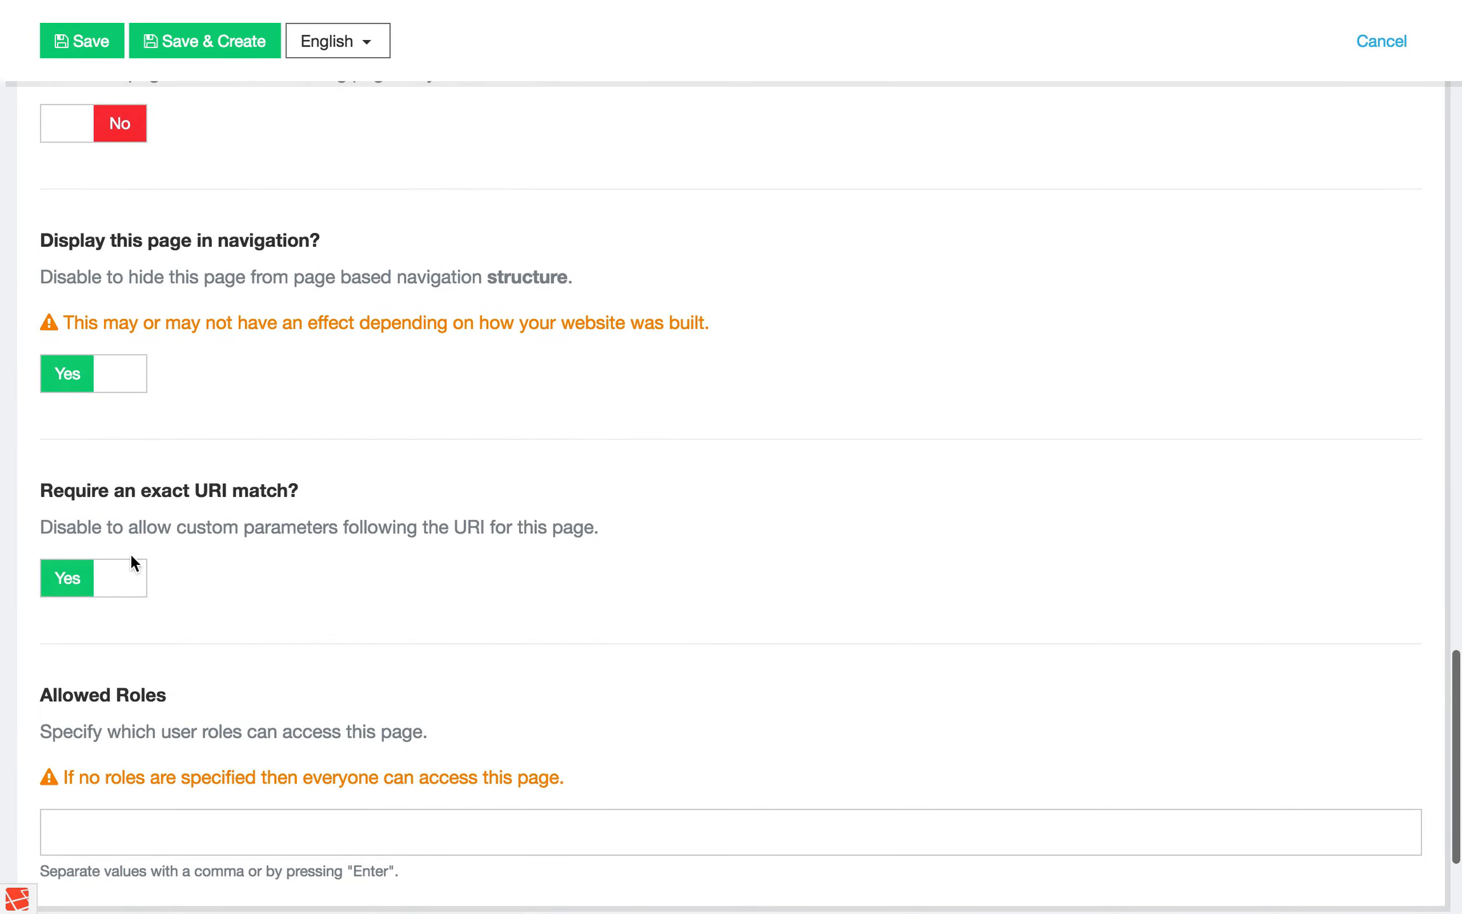
scroll(359, 652, down, 3)
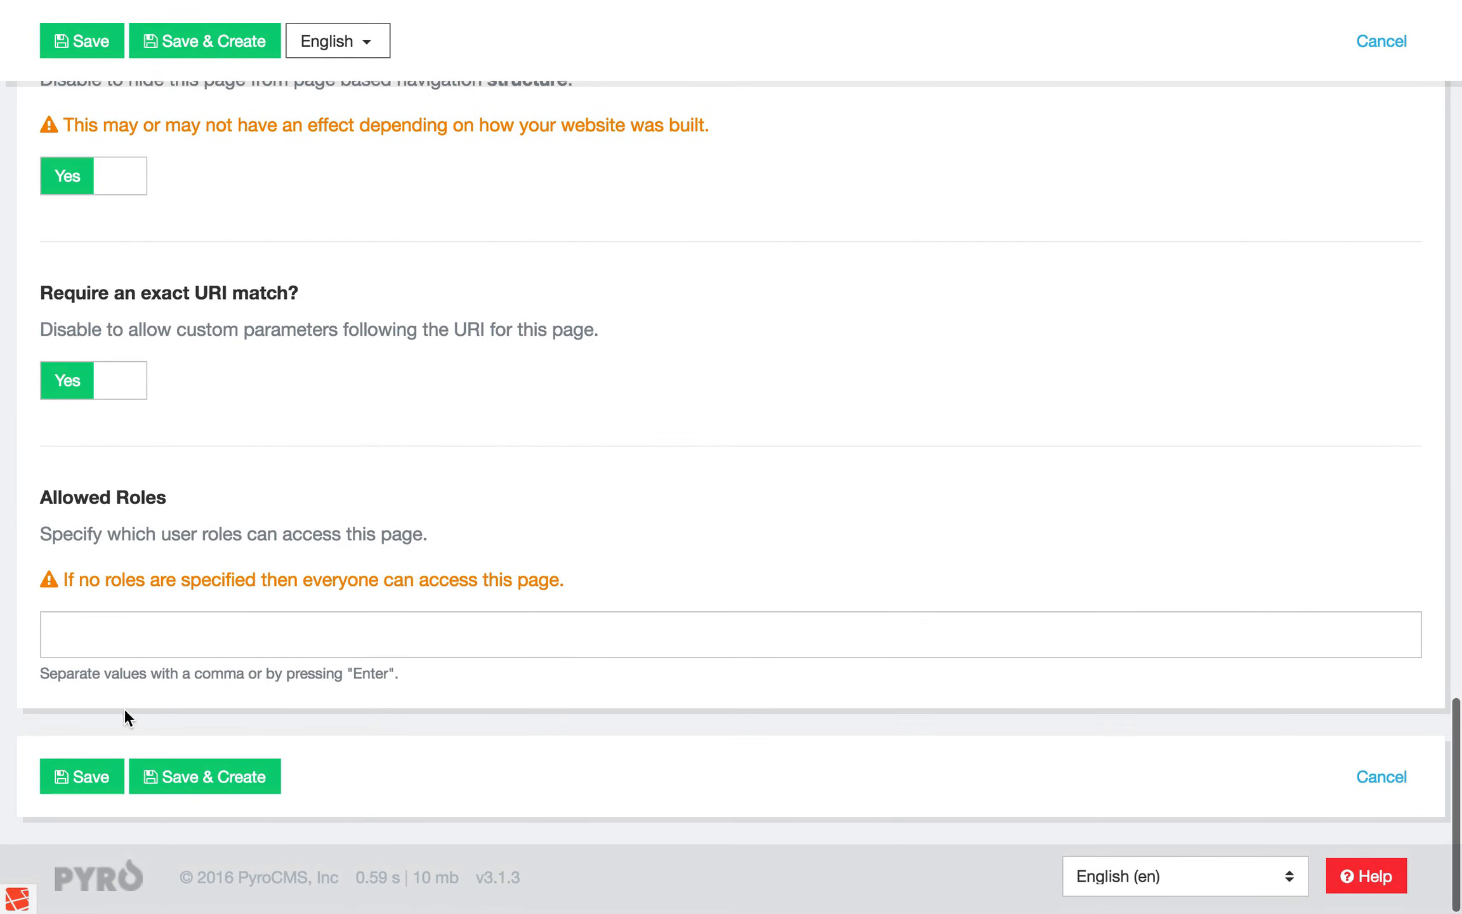
click(83, 778)
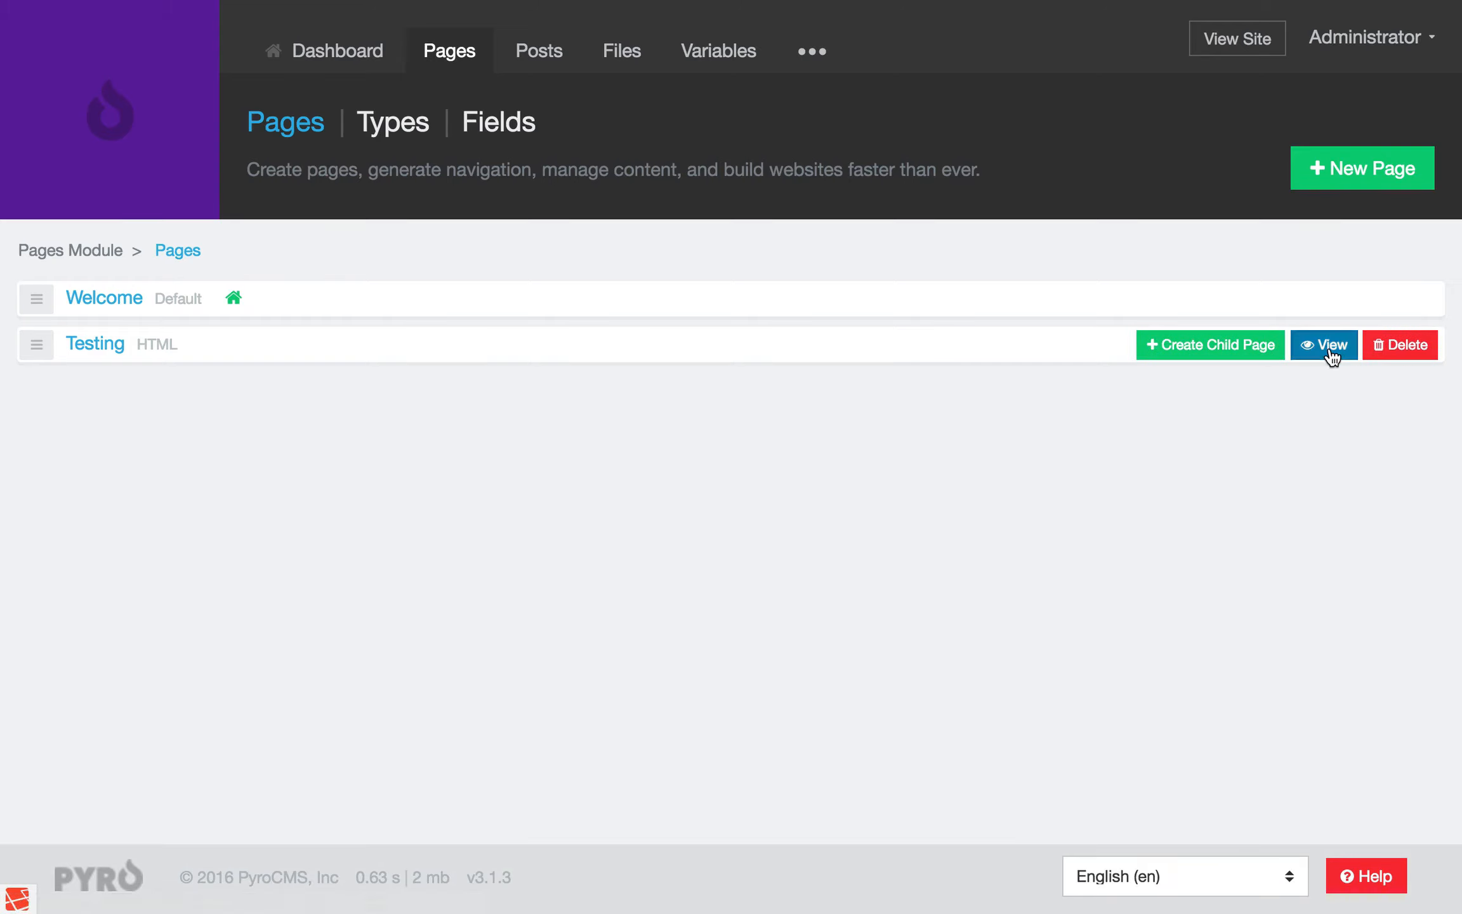
View the Testing page on the public site and close the browser tab showing the Welcome page.
click(1238, 345)
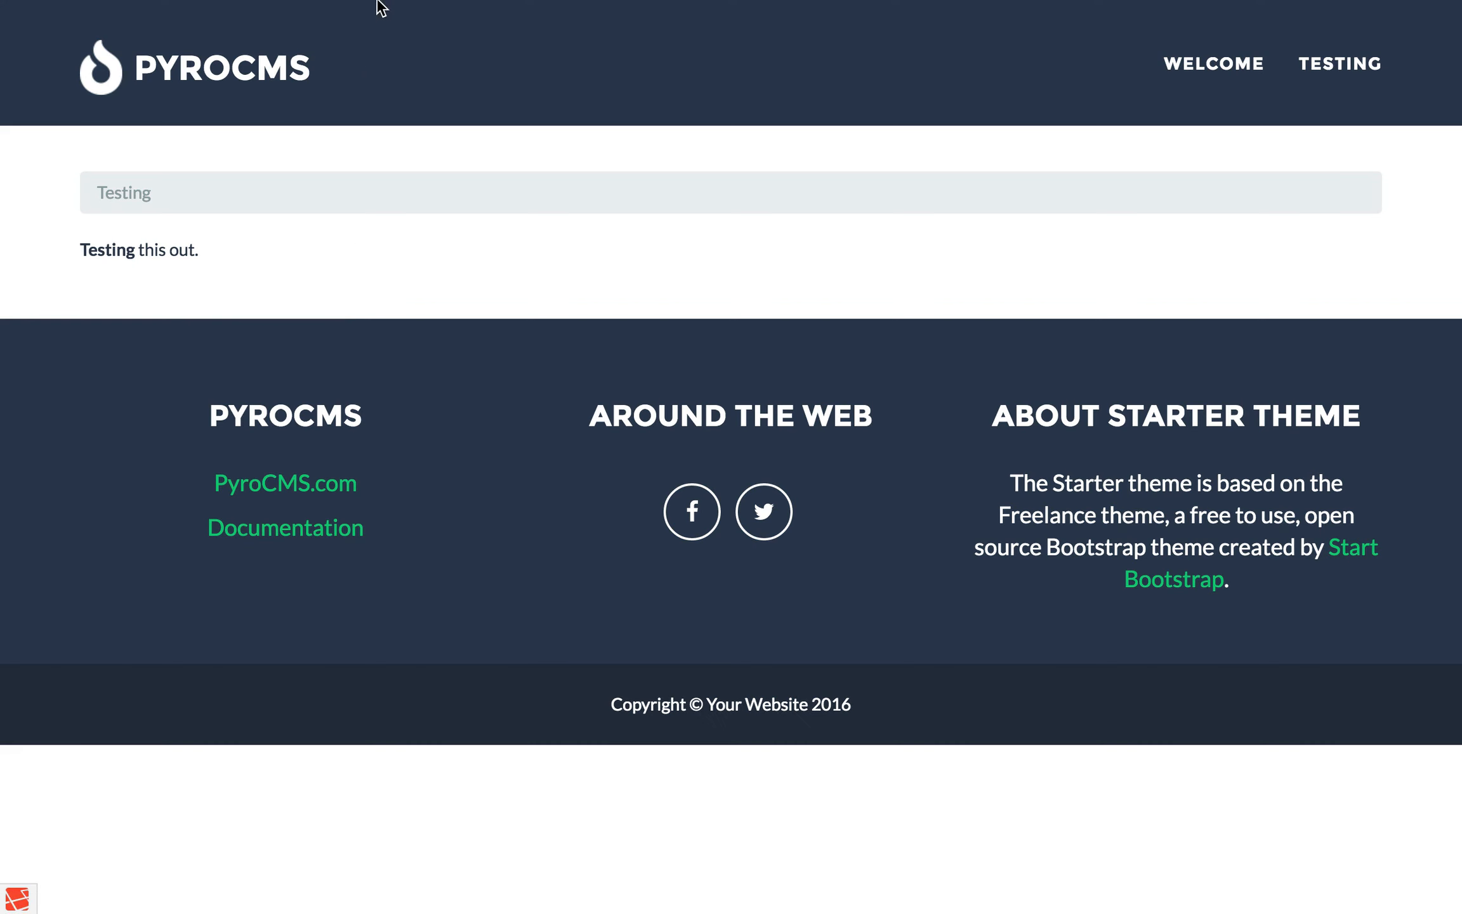
mouse_move(382, 6)
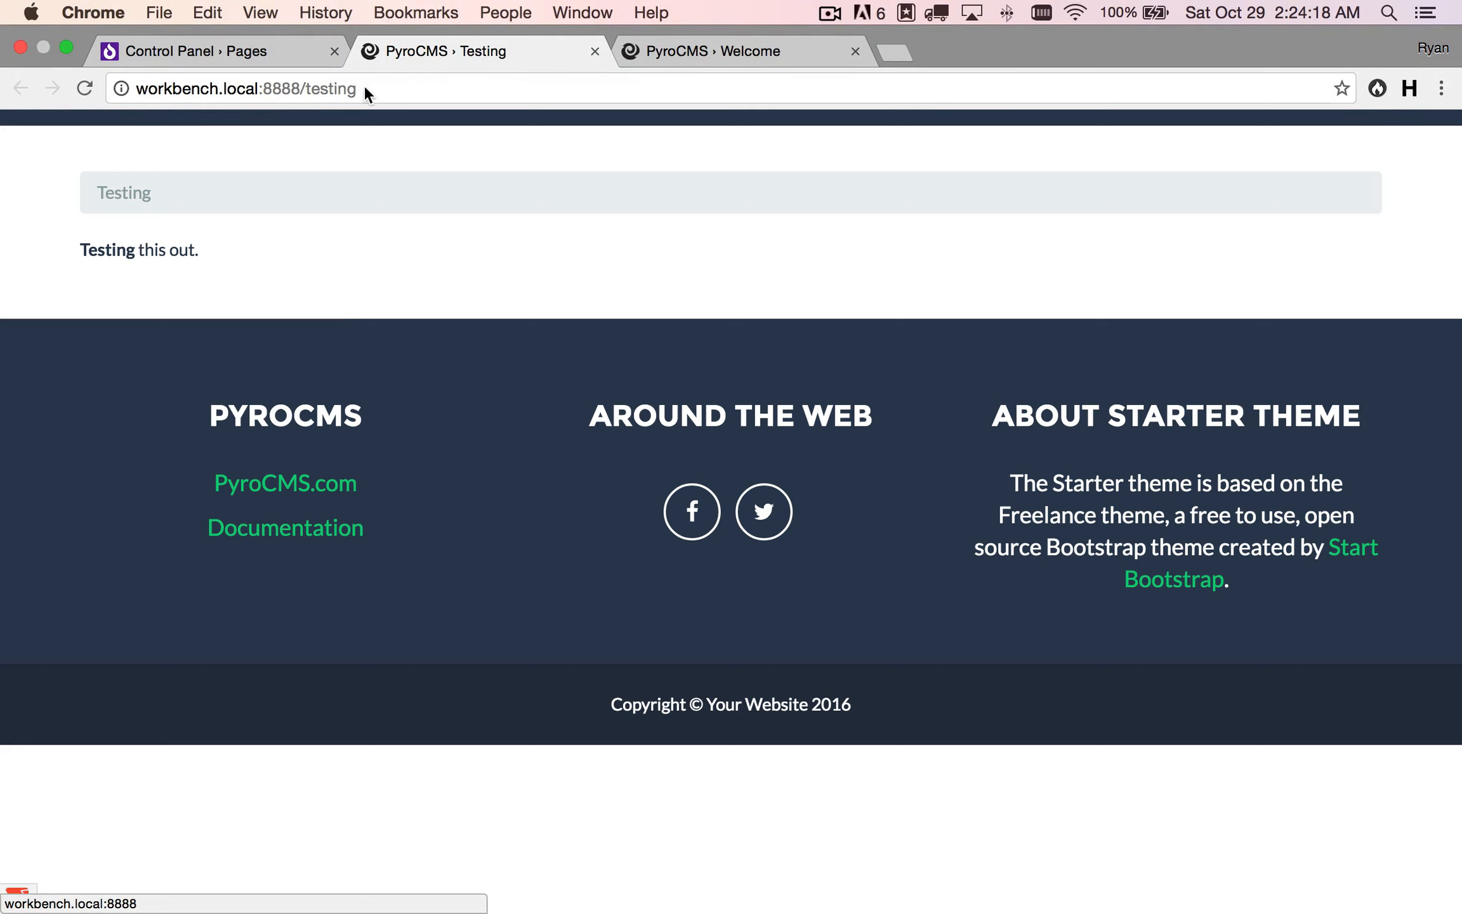
click(856, 52)
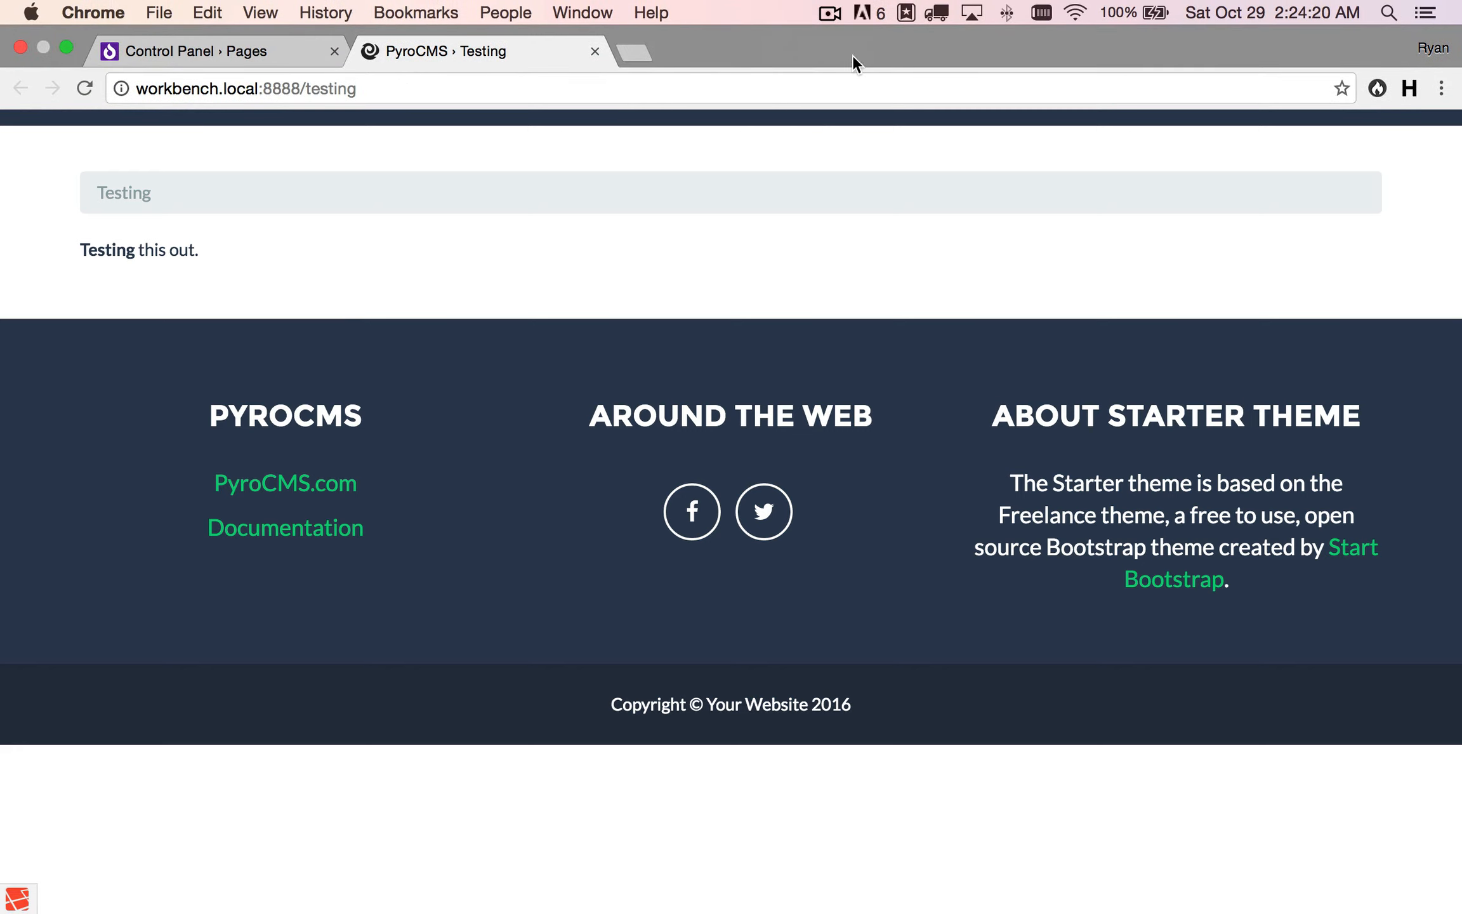
Return to the control panel, disable the Testing page and save the change.
click(215, 56)
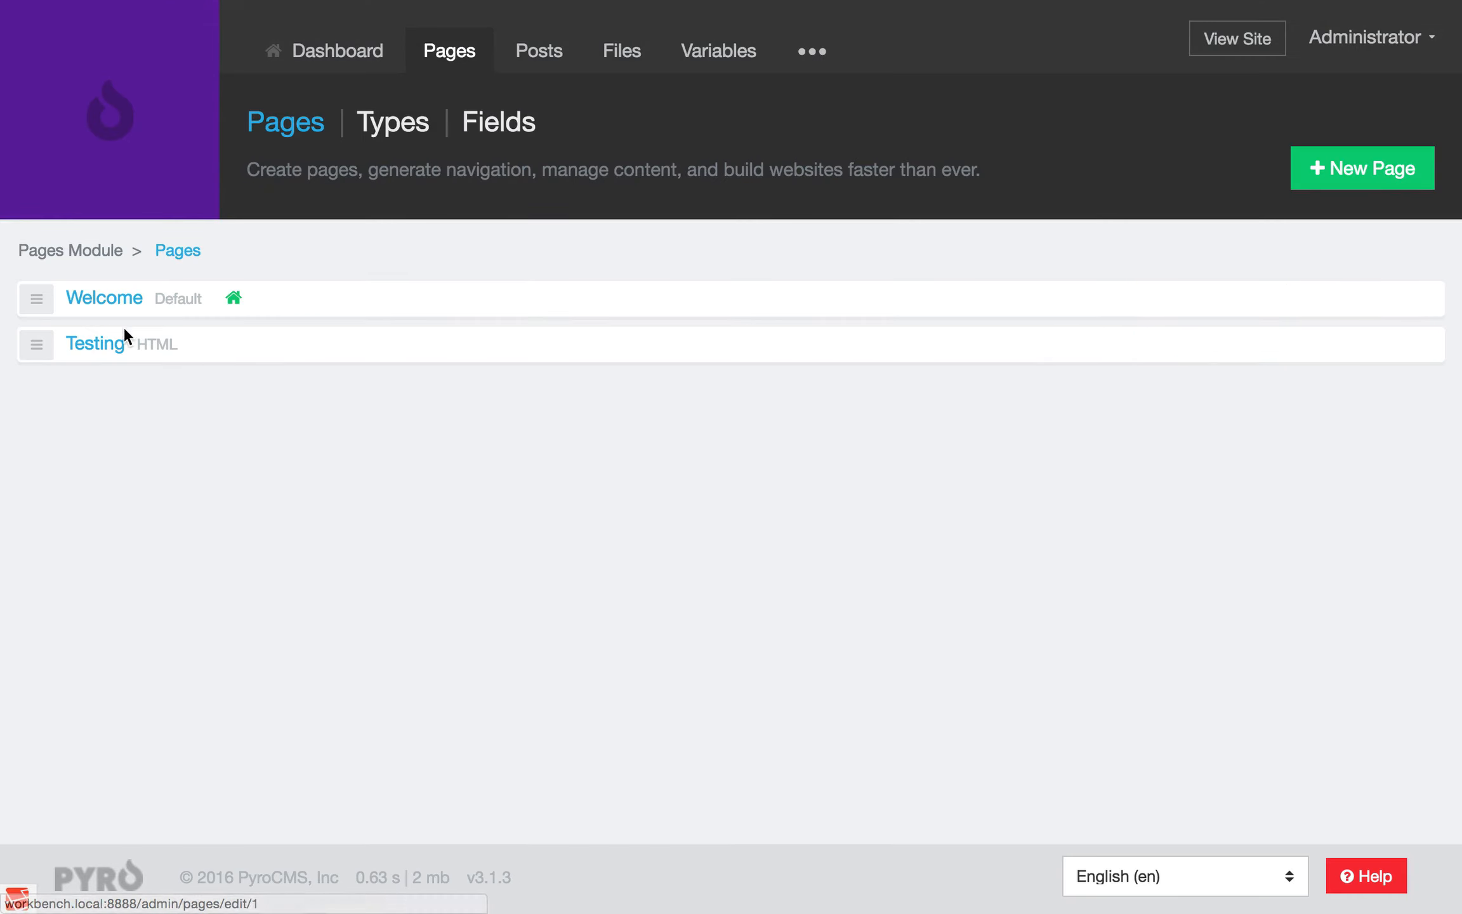
click(100, 342)
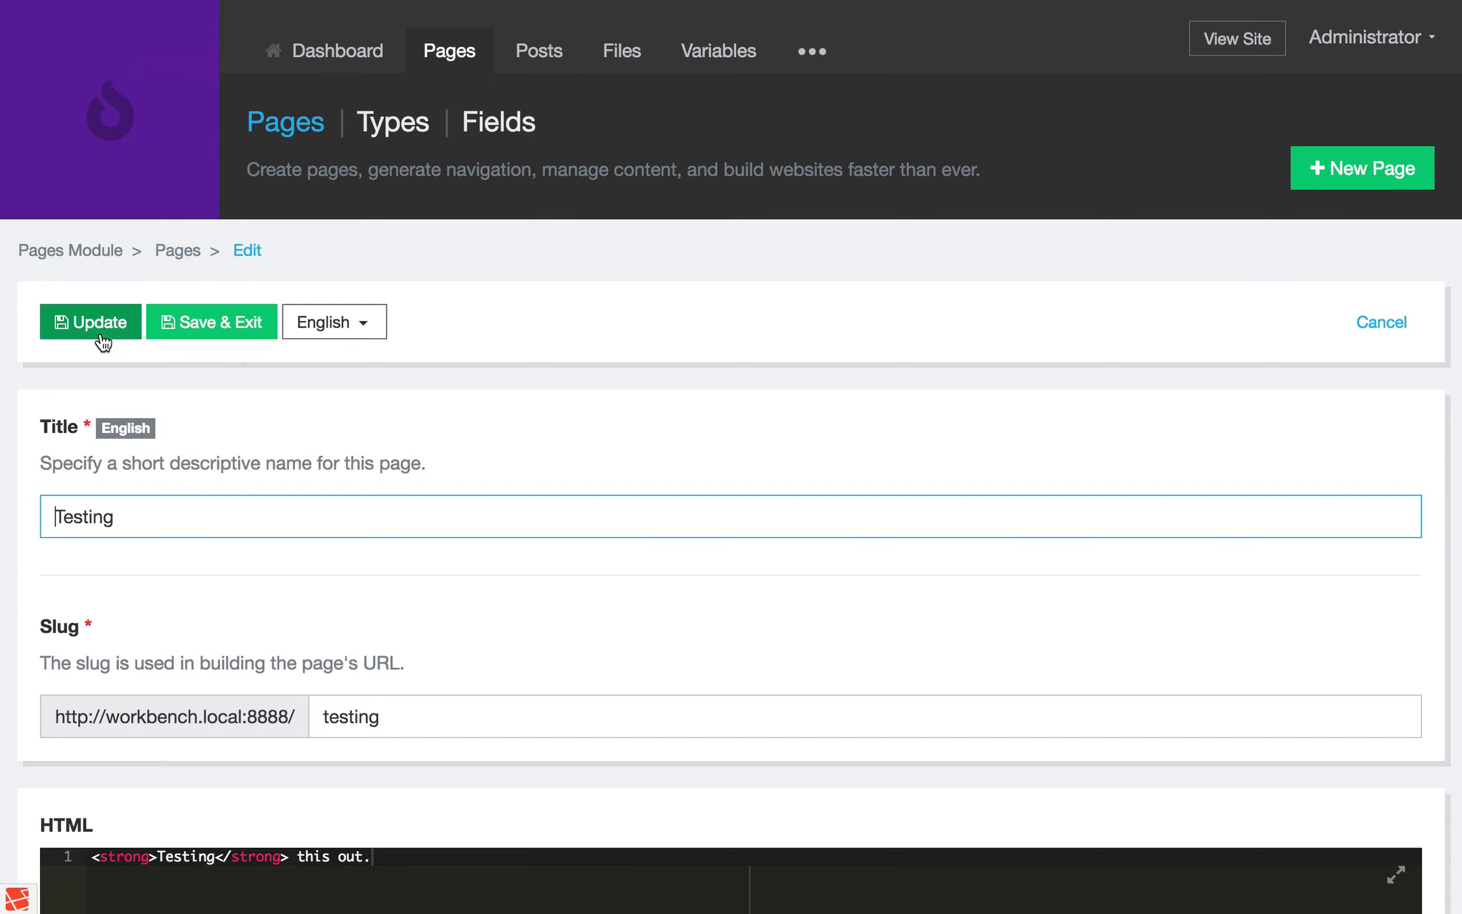
scroll(399, 480, down, 15)
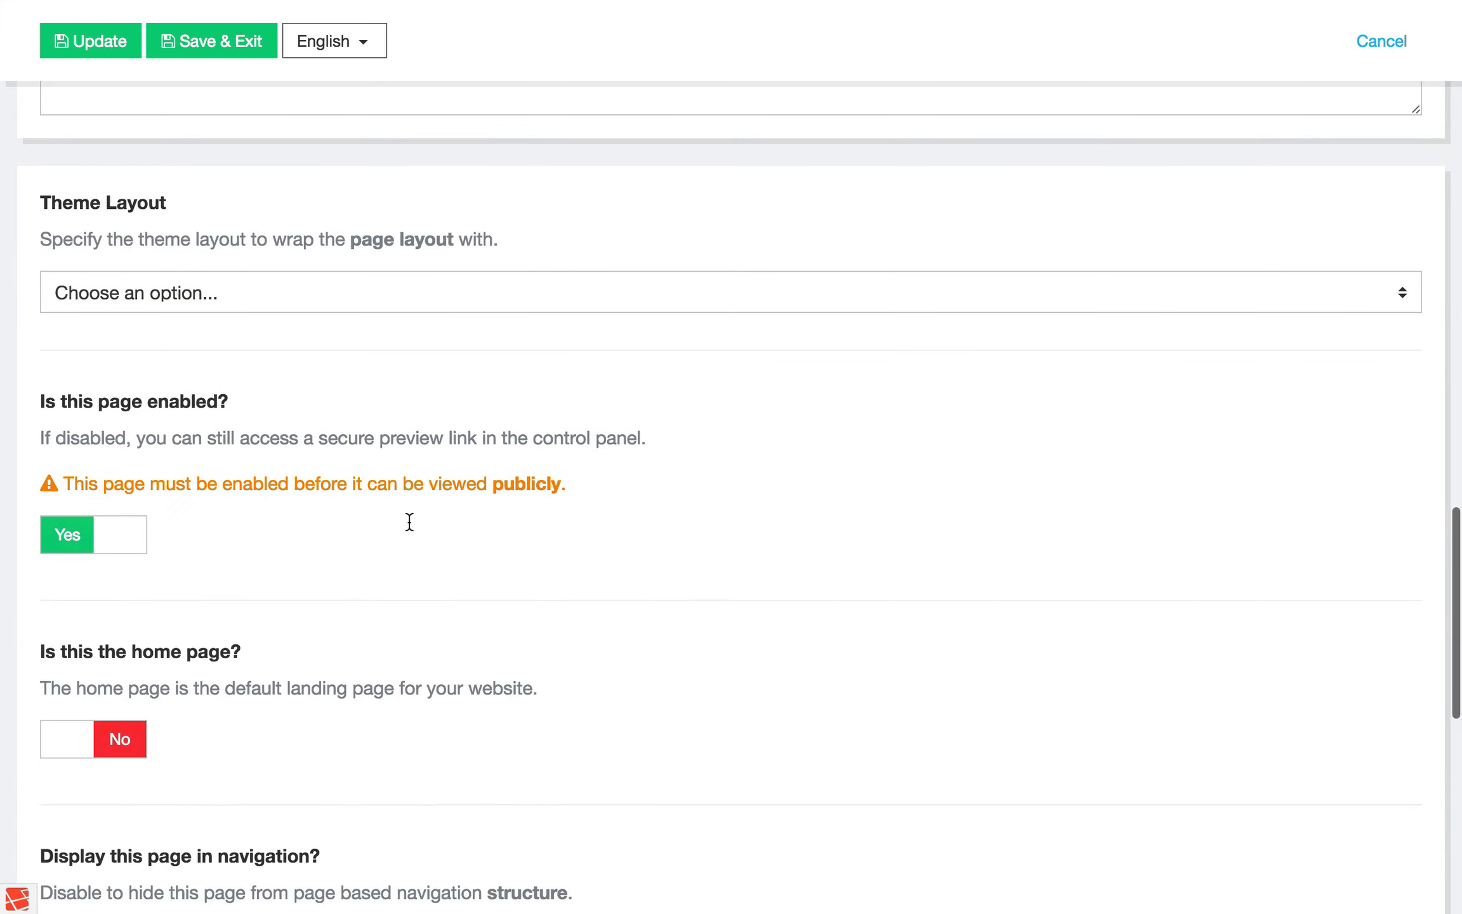
click(63, 527)
click(89, 40)
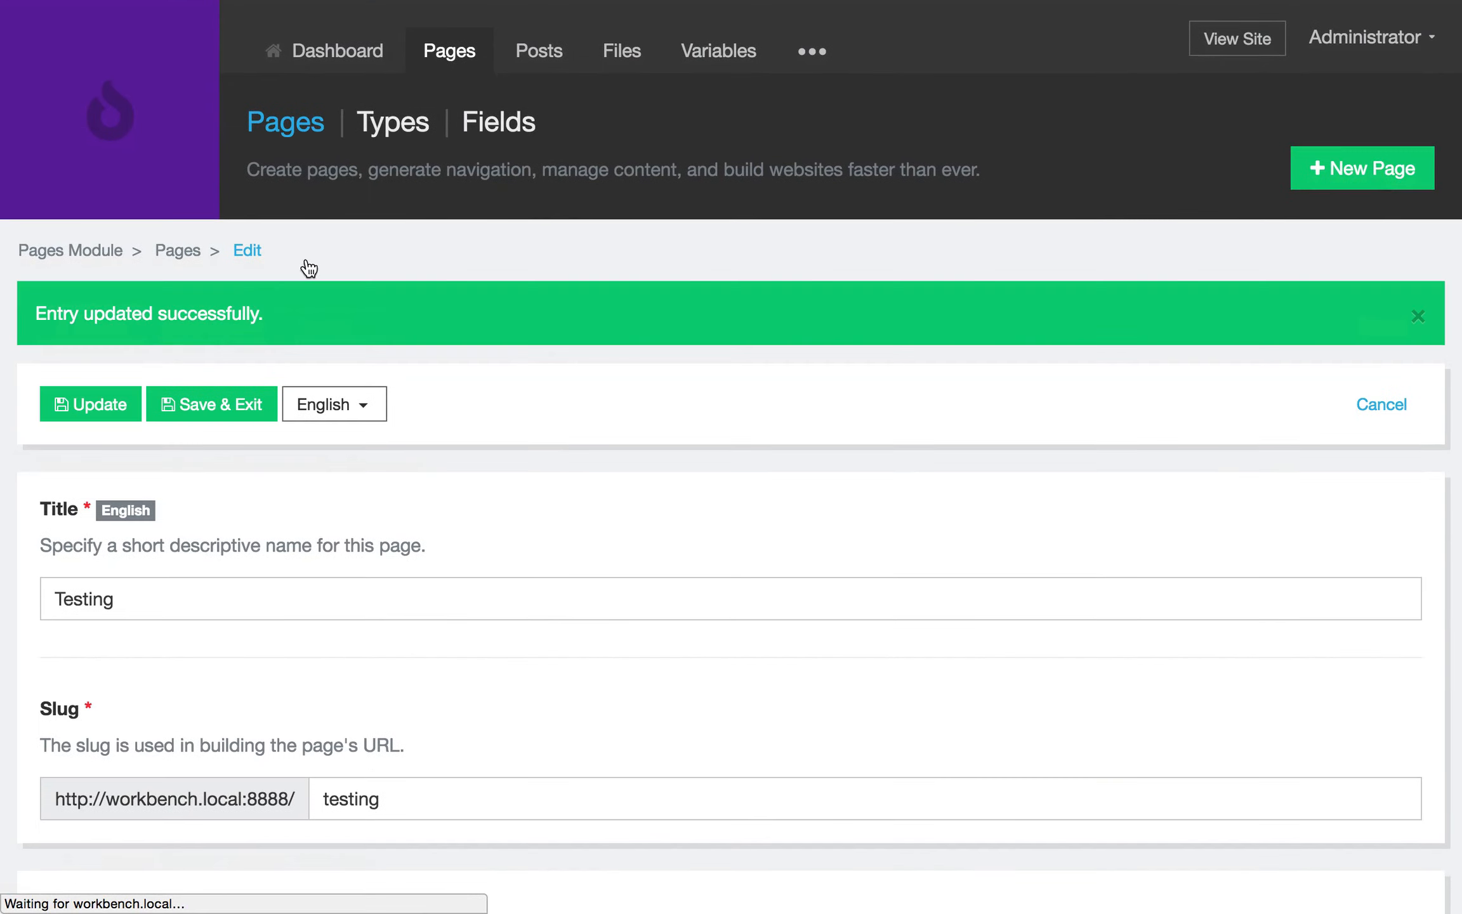
Open the disabled Testing page from the pages list and check the preview link's address in the browser.
click(286, 131)
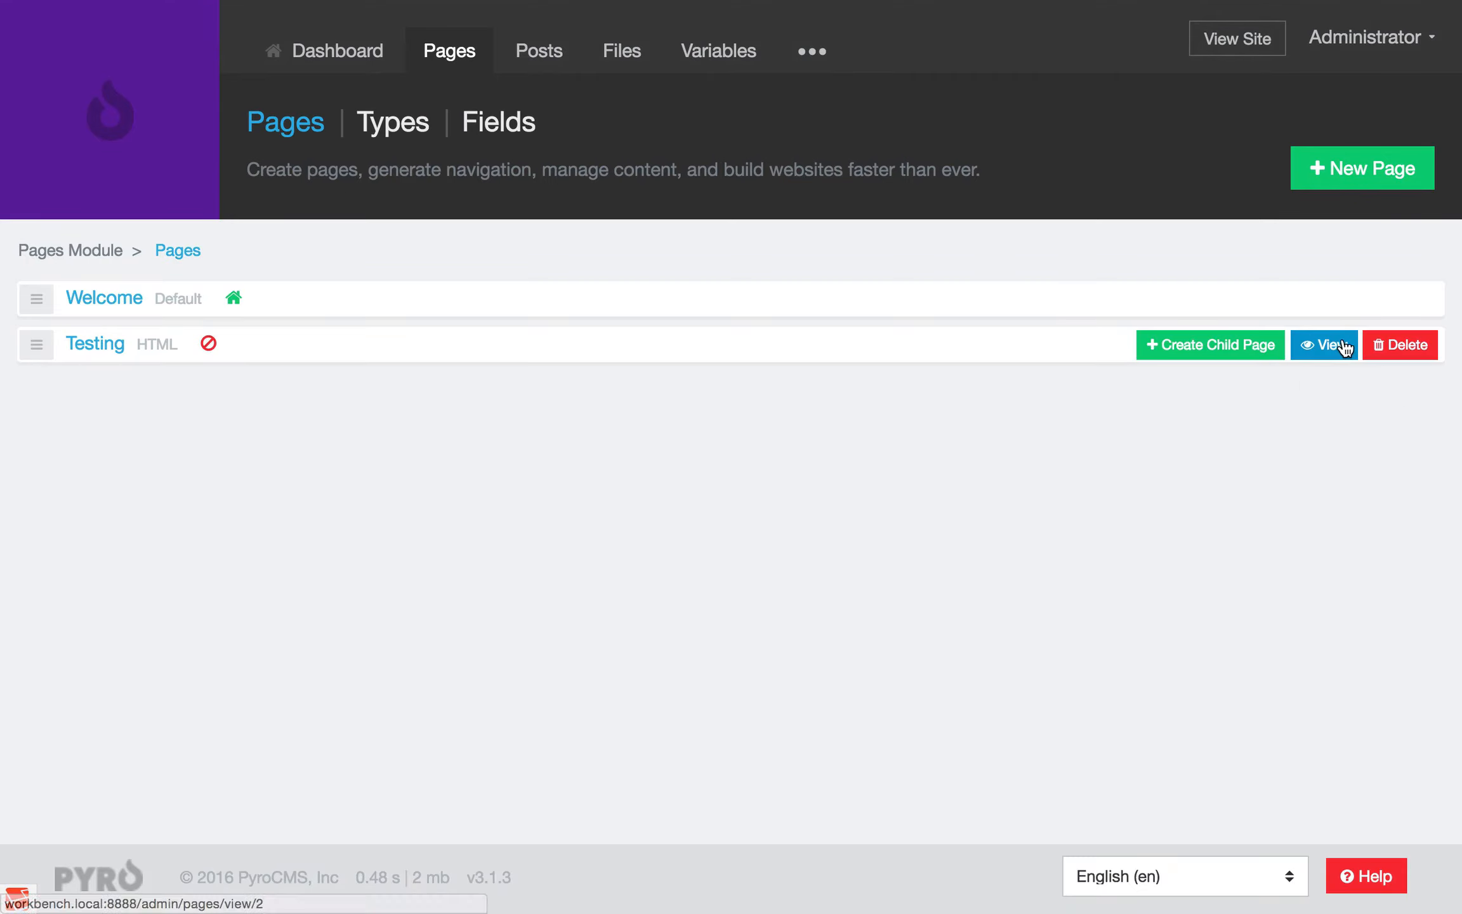
click(1332, 340)
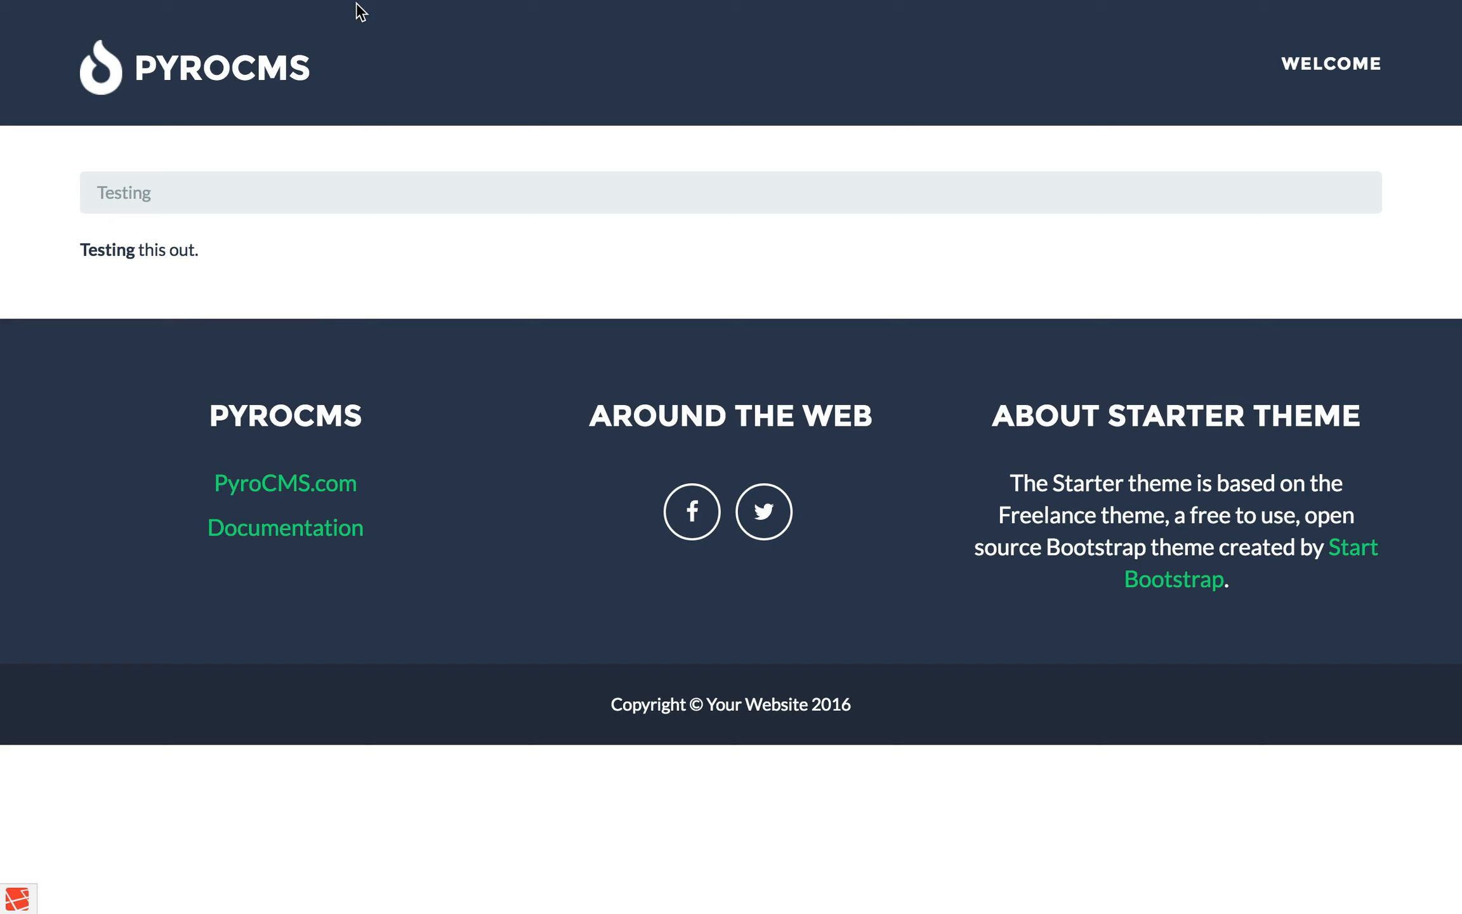
mouse_move(359, 8)
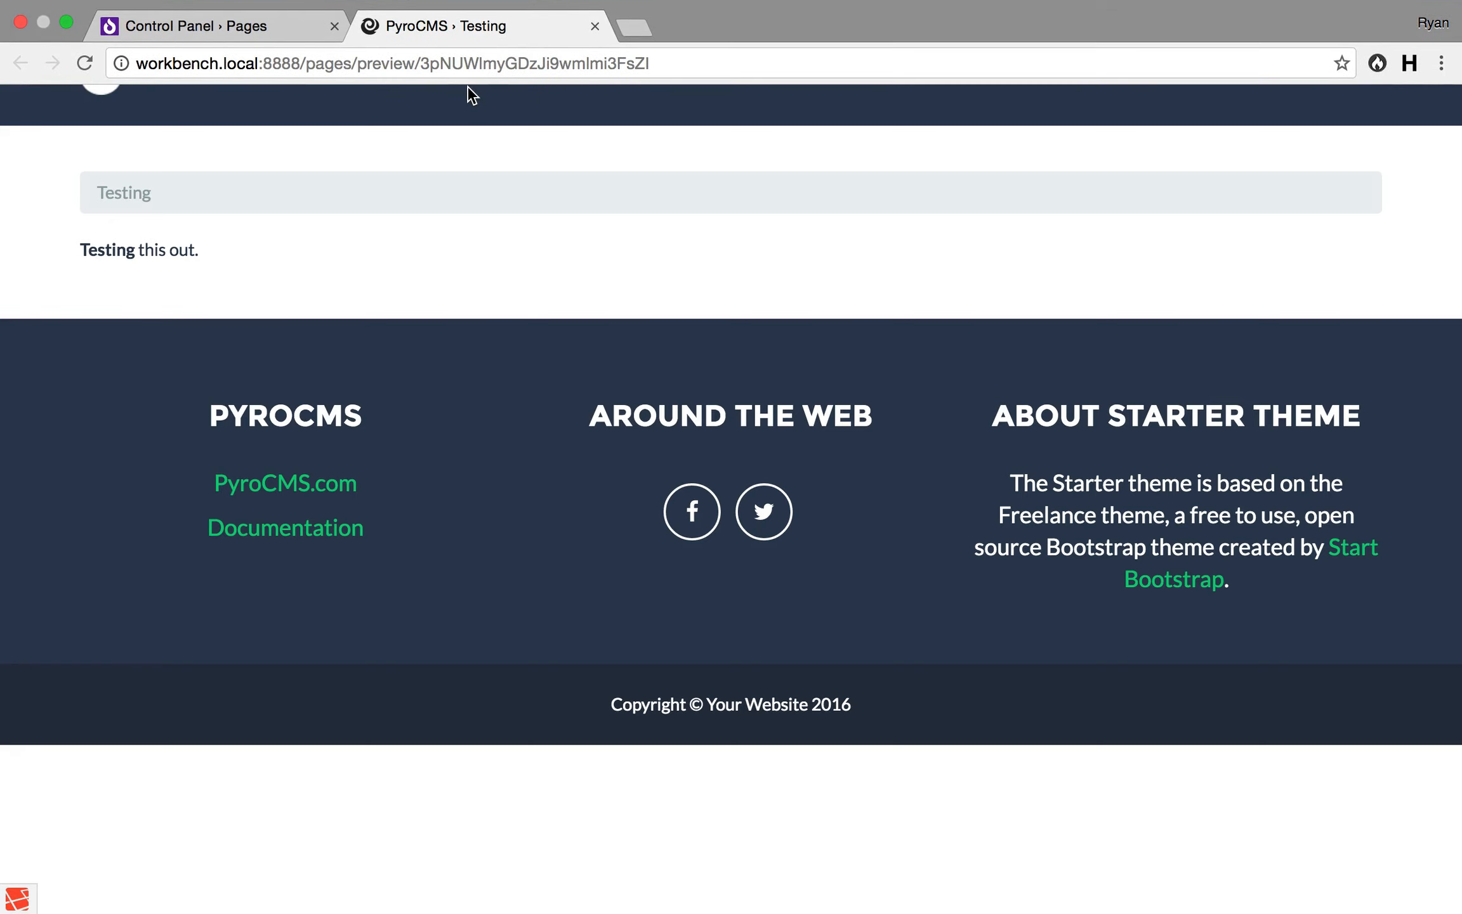
Replace the preview path in the address with "testing" and load the page's public URL.
double_click(459, 64)
key(Left)
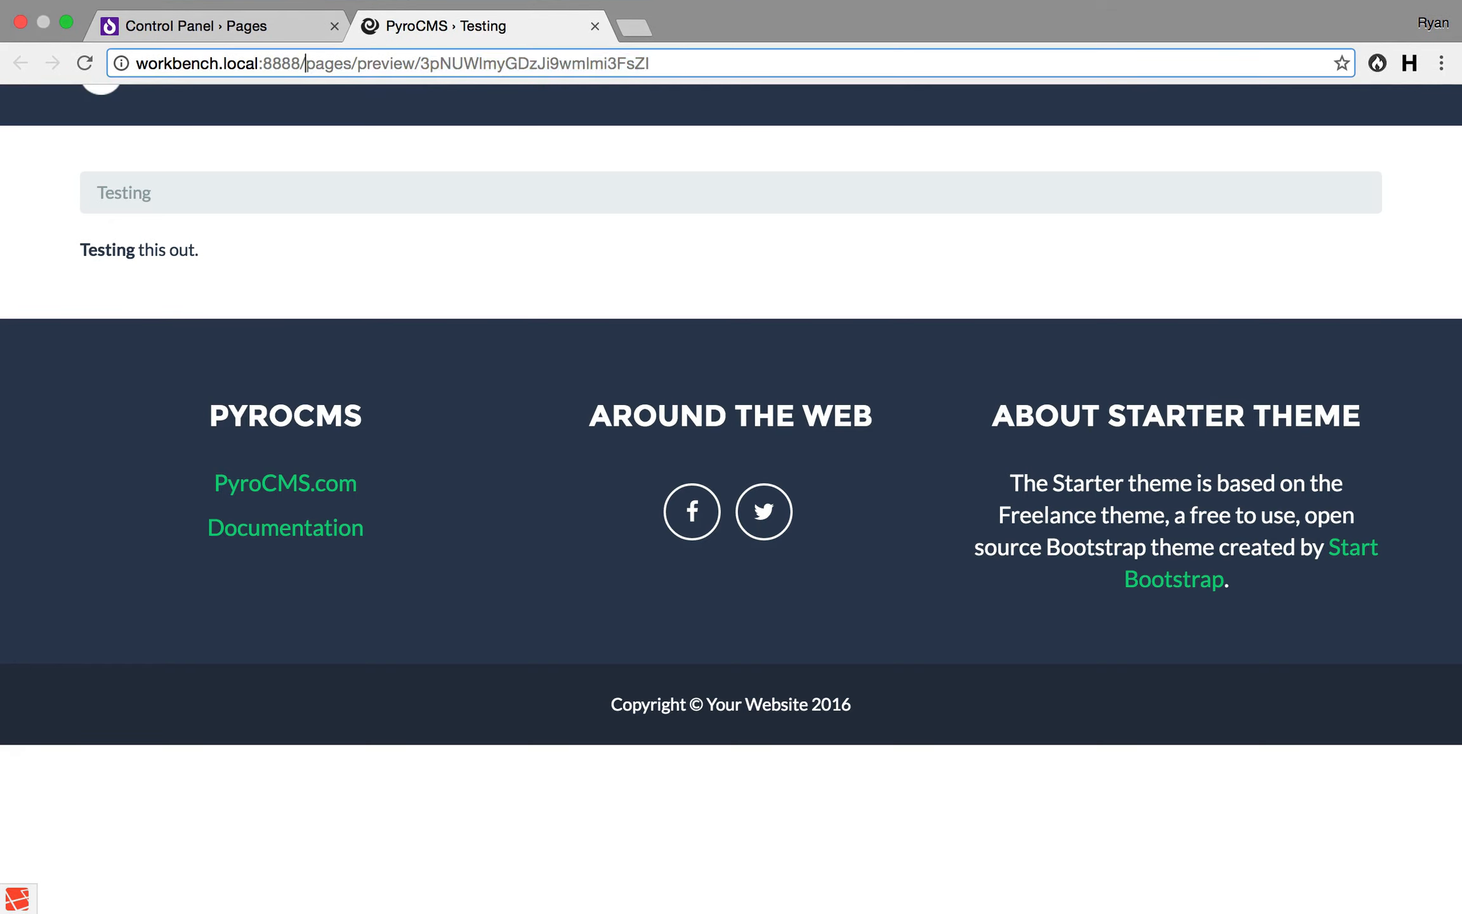
key(shift+super+Right)
text(testing)
key(Return)
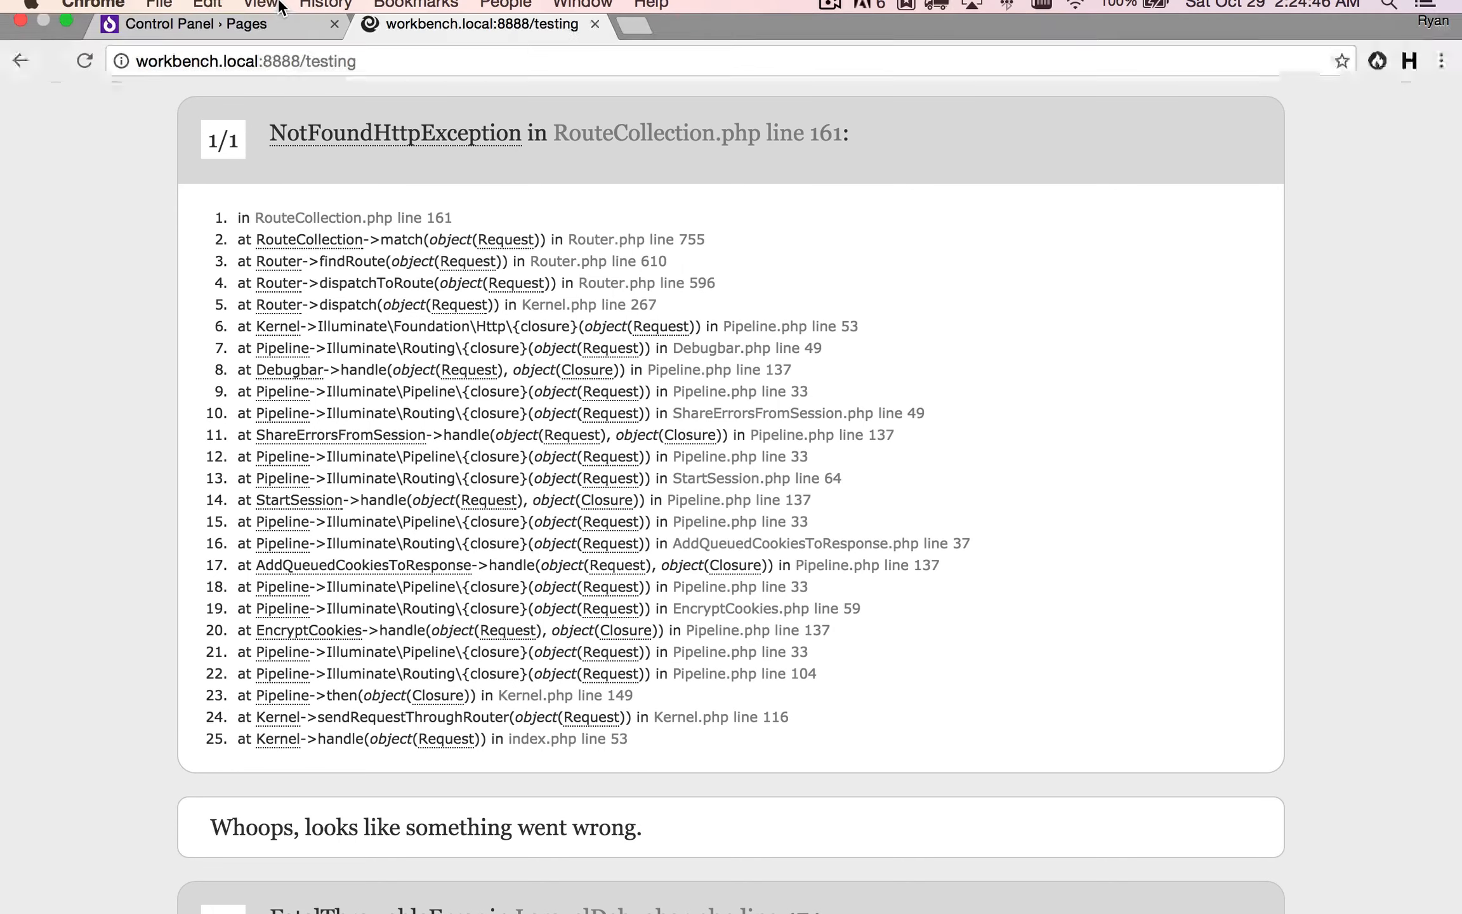
Go back to the control panel and open the list of page types.
click(236, 50)
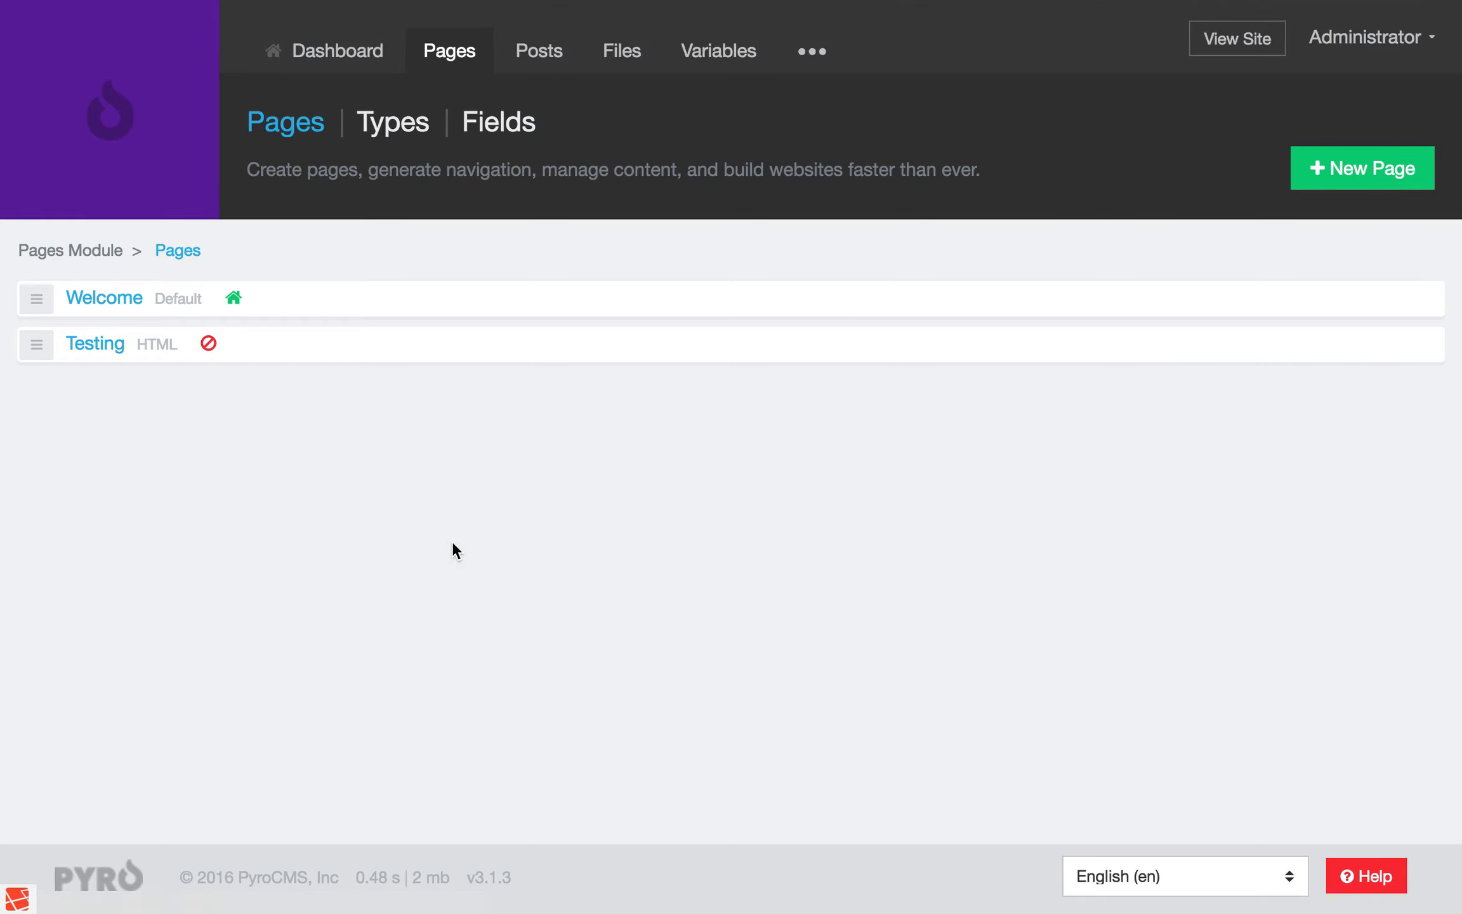
click(401, 136)
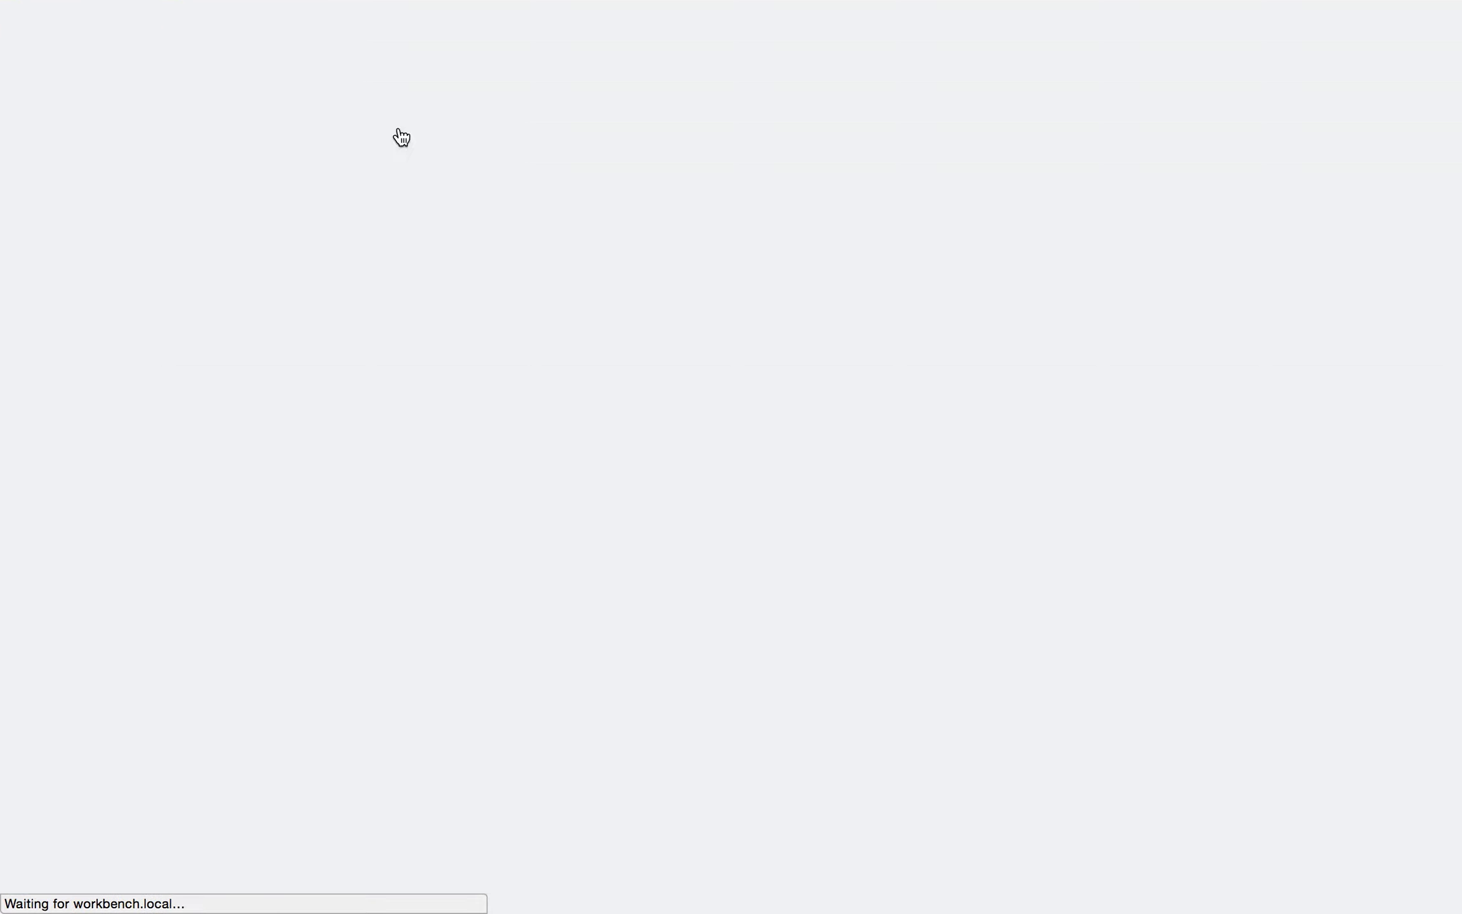